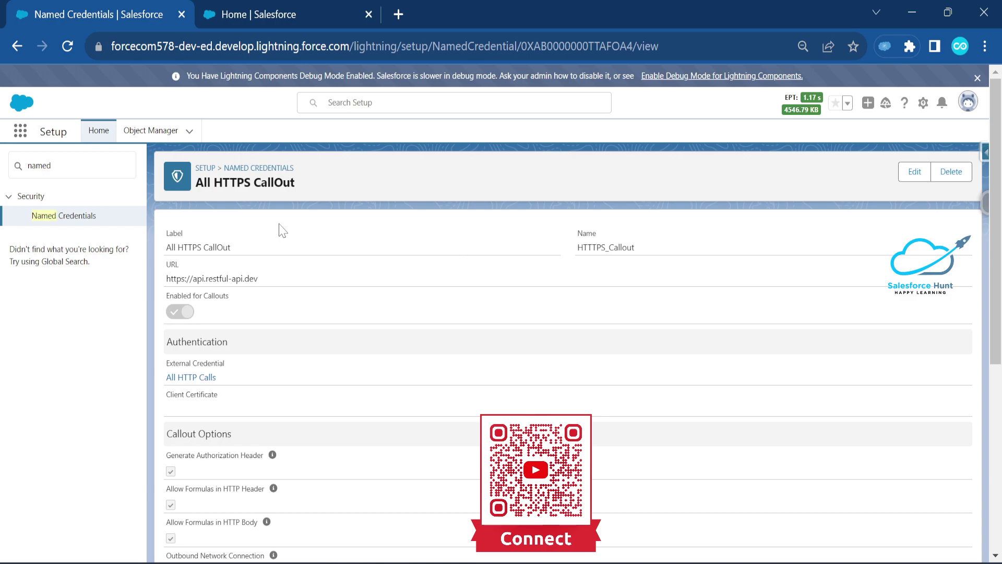
Step: Open the All HTTP Calls entry under Named Credentials' External Credentials list
click(72, 216)
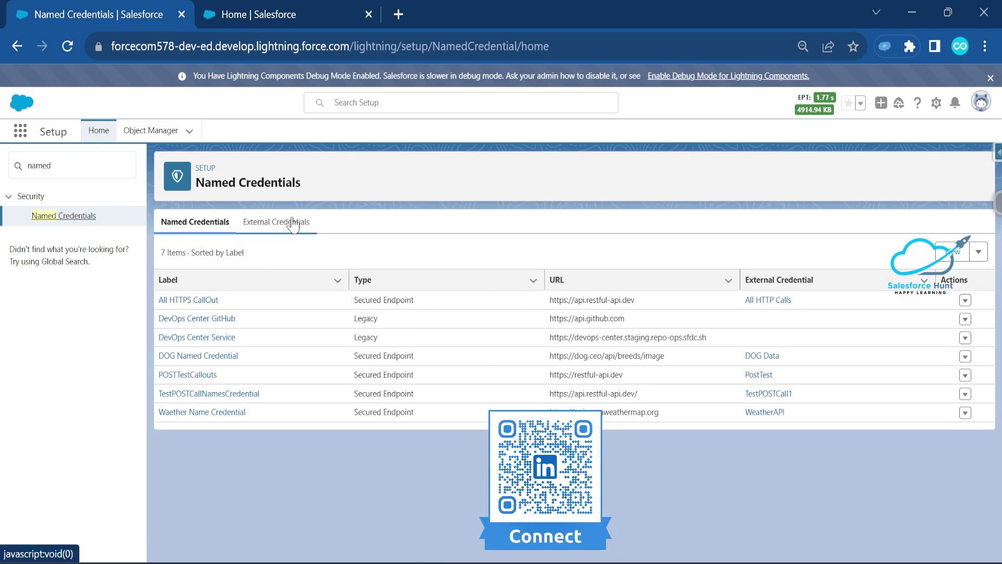
click(279, 230)
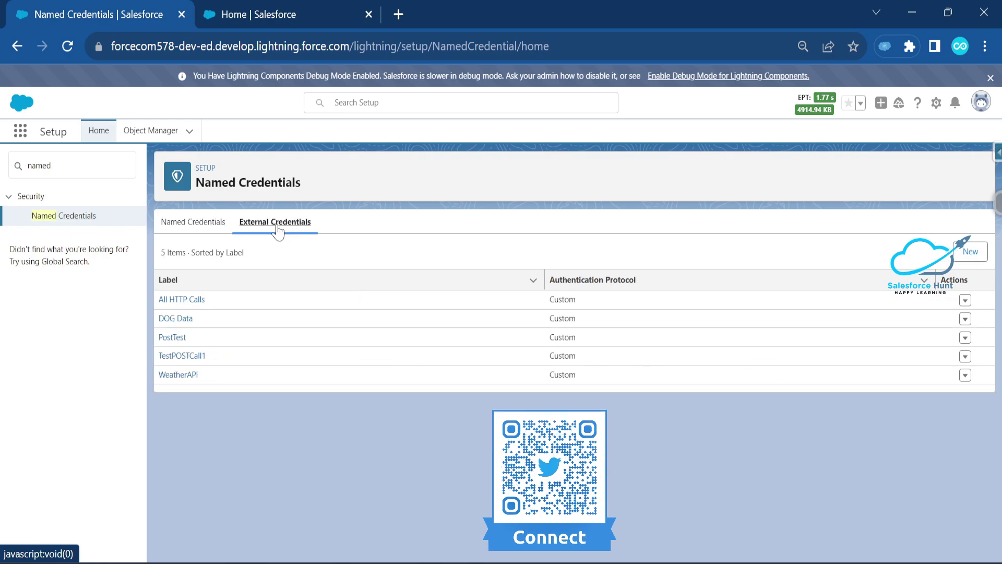
click(206, 224)
click(274, 229)
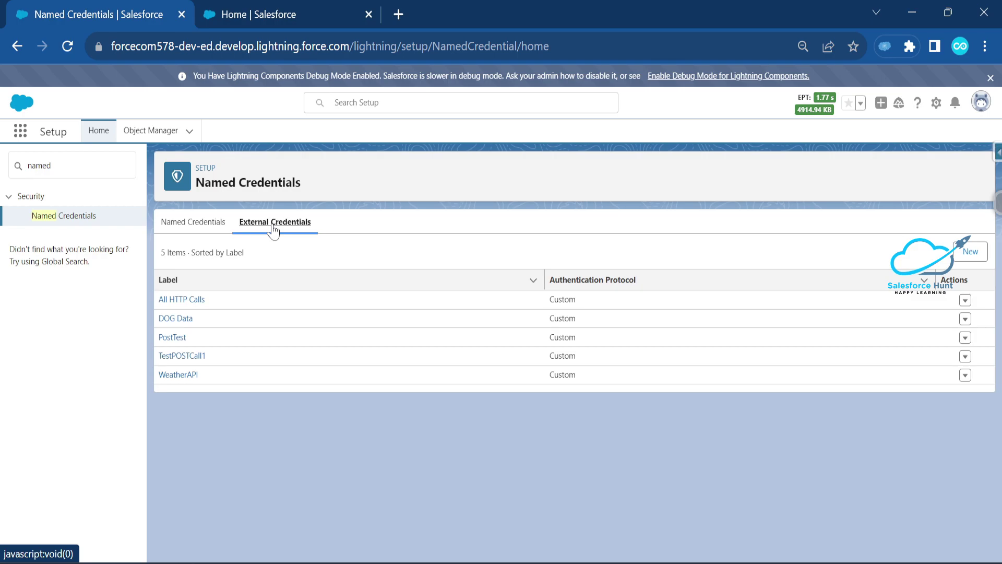
click(175, 302)
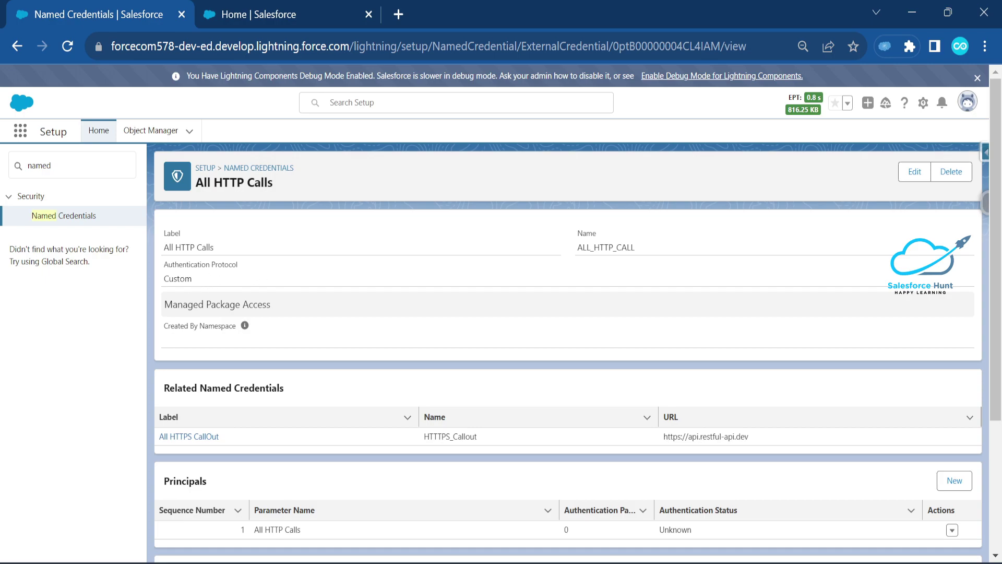
Step: Review All HTTP Calls' authentication protocol, ALL_HTTP_CALL name and linked URL, then return to Named Credentials
drag(173, 264, 238, 265)
click(238, 264)
double_click(605, 247)
scroll(406, 353, down, 2)
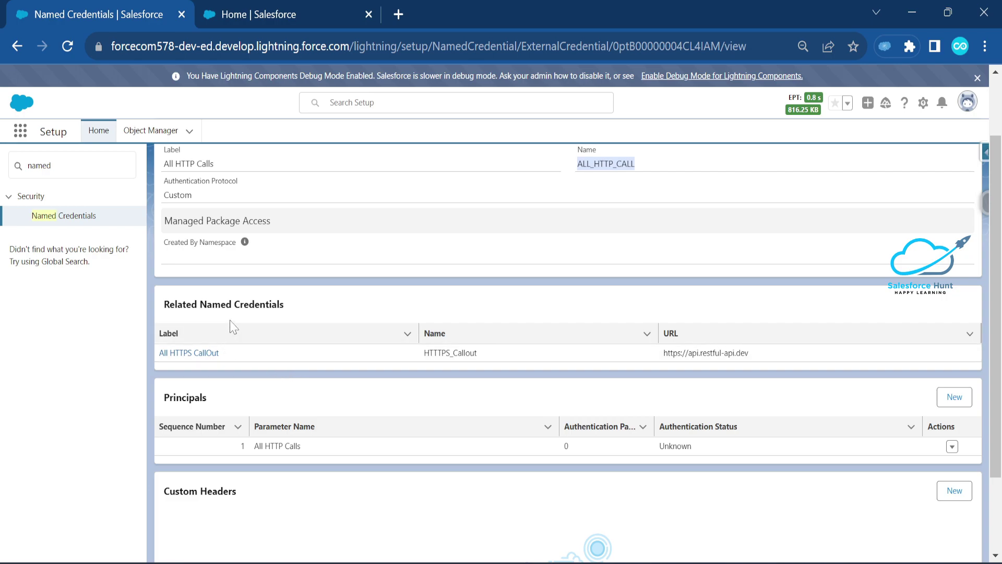
drag(762, 356, 662, 359)
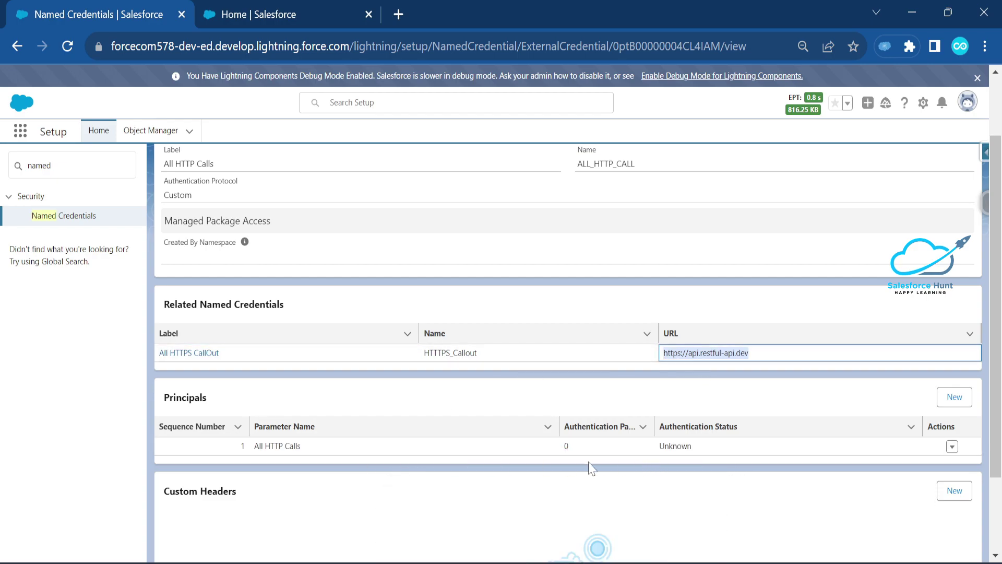
scroll(366, 444, up, 2)
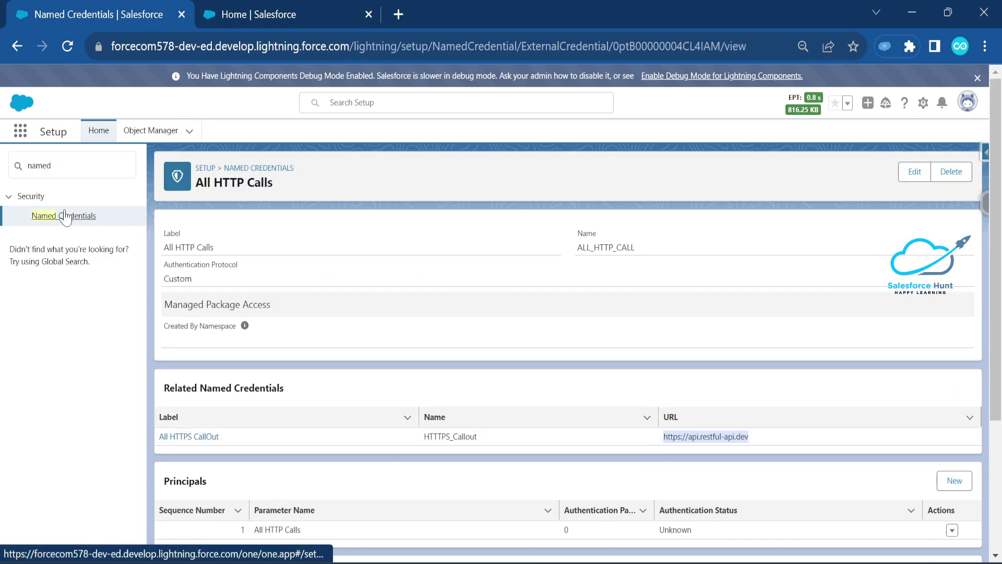
click(90, 224)
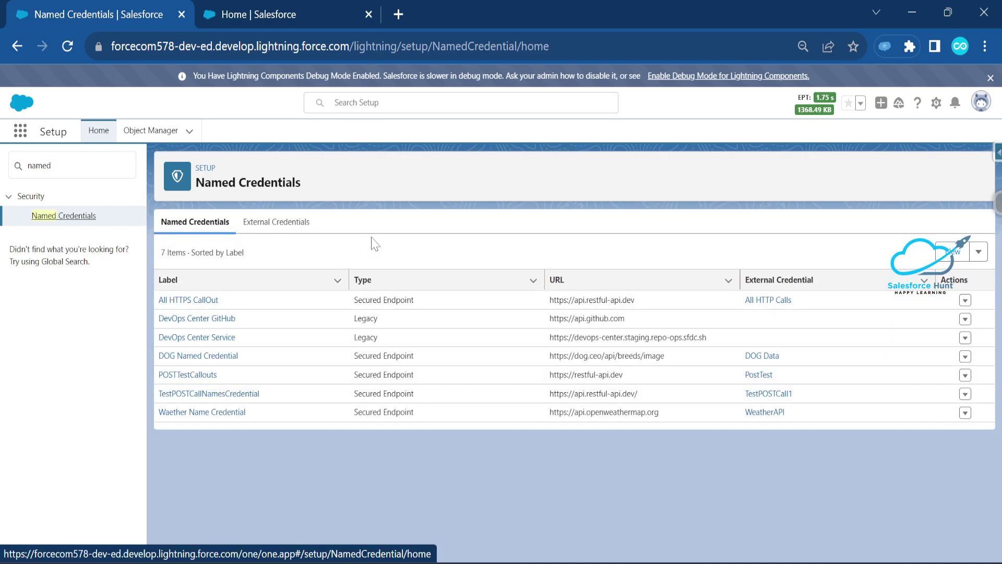
Step: Open the All HTTPS CallOut named credential from the Named Credentials list
click(282, 228)
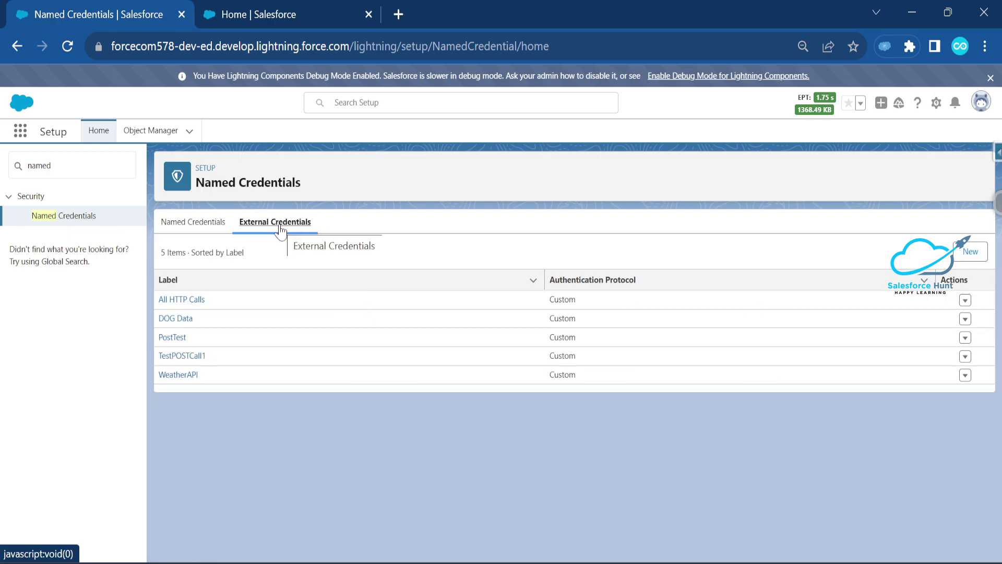
click(180, 227)
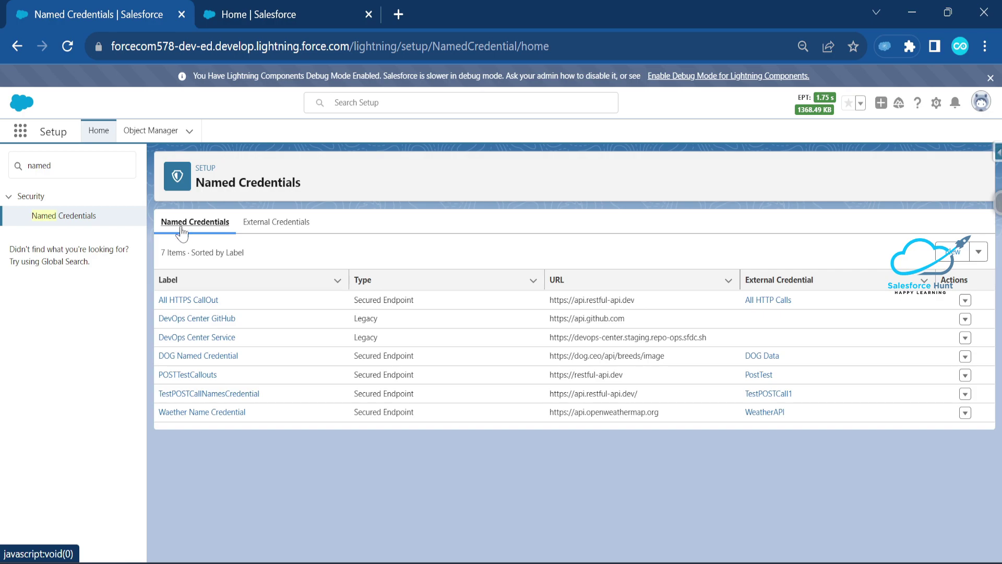
double_click(39, 165)
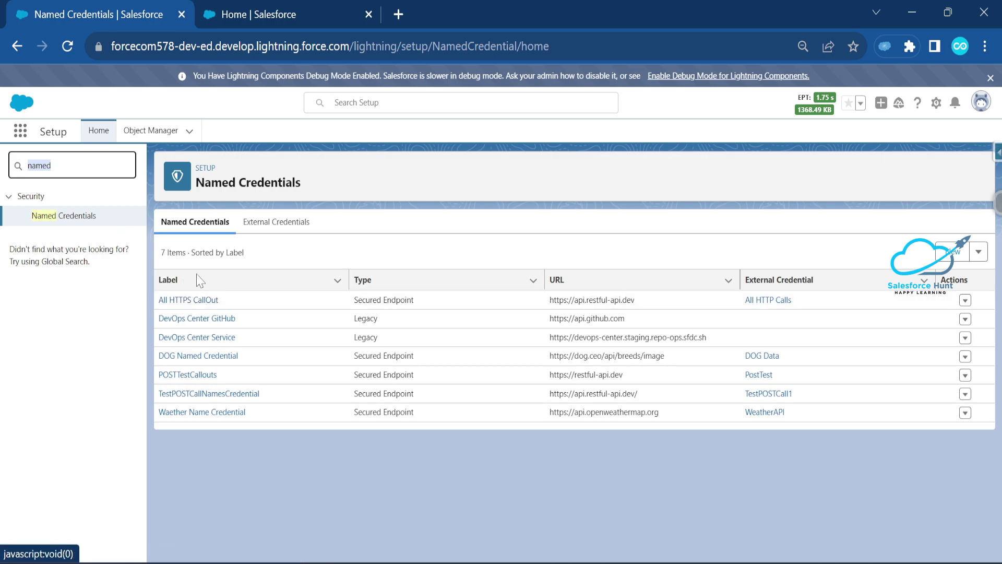
click(186, 300)
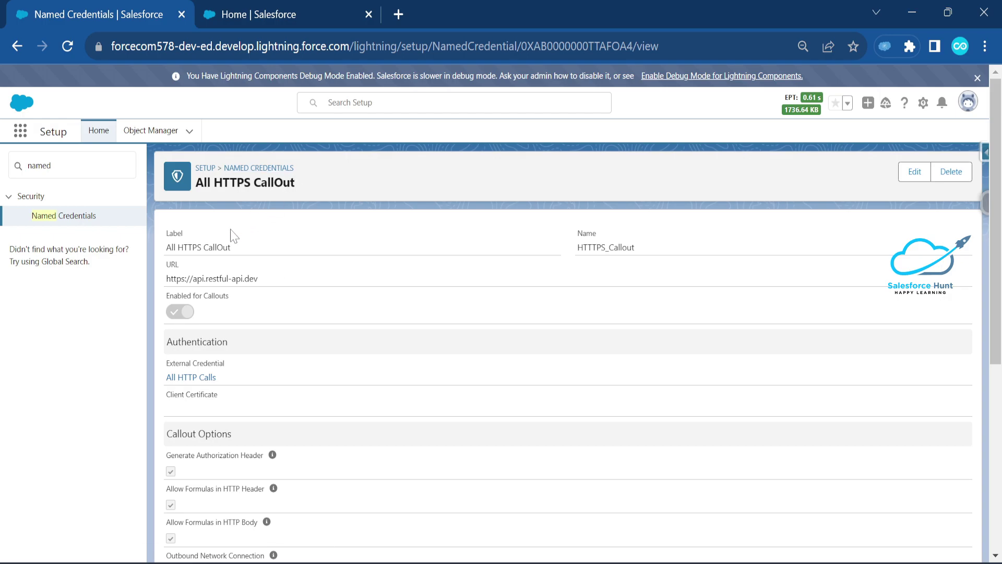
Step: Review All HTTPS CallOut's label, name, URL, external credential and callout options
drag(163, 247, 646, 248)
drag(259, 279, 164, 265)
scroll(233, 350, down, 5)
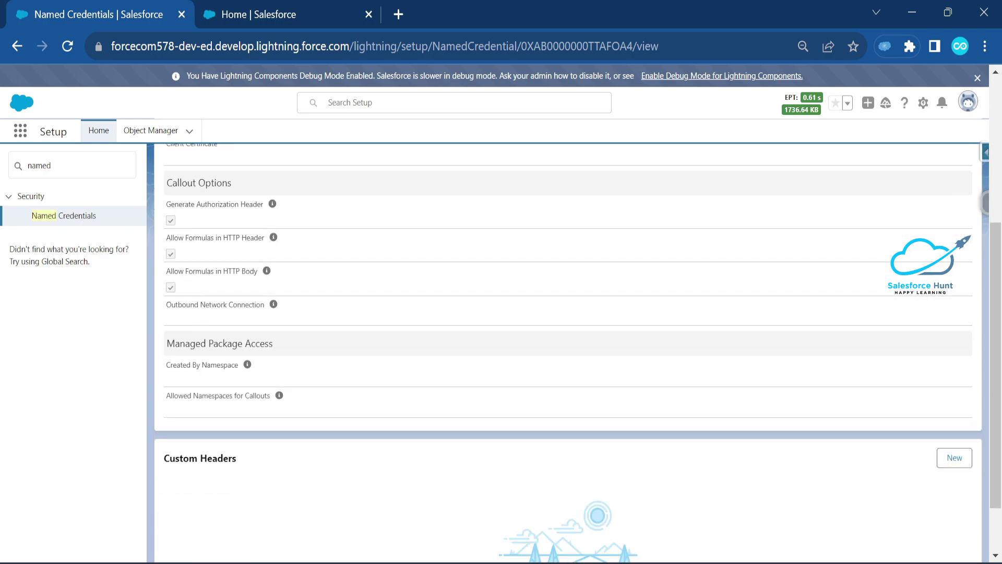
scroll(291, 384, down, 1)
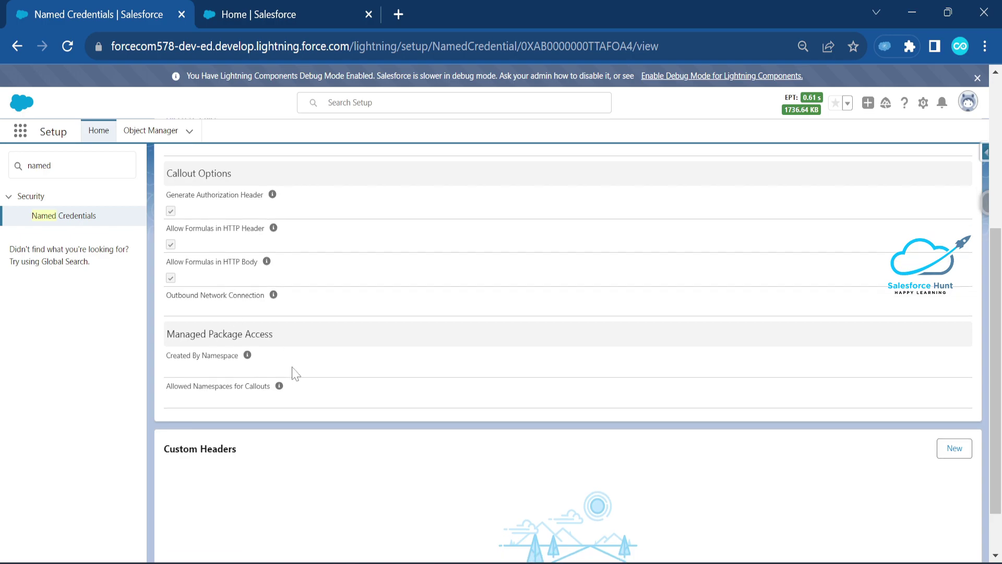
scroll(378, 372, up, 6)
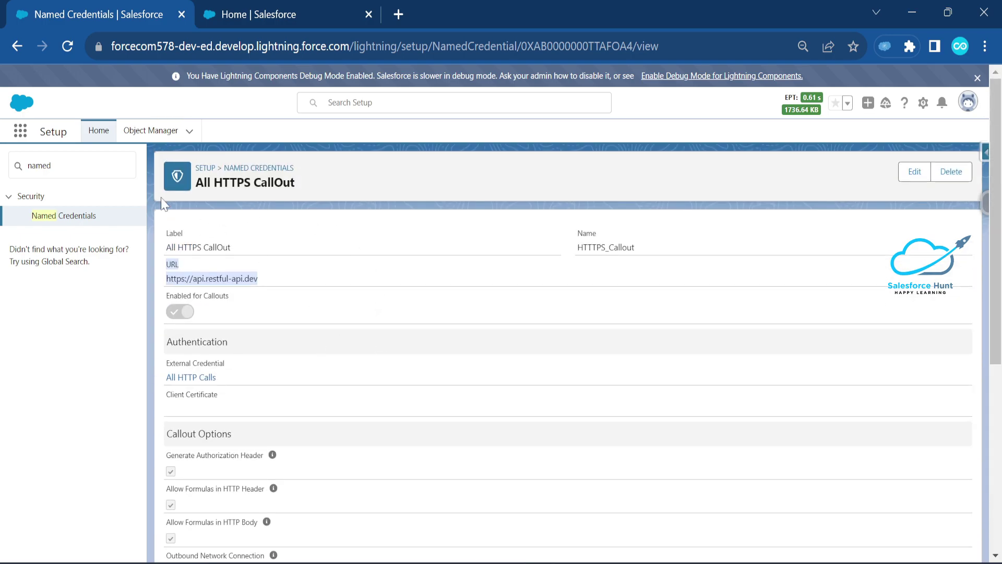
Step: Find Permission Sets via 'permis' and open All HTTPS Callout's External Credential Principal Access
click(12, 167)
text(pe)
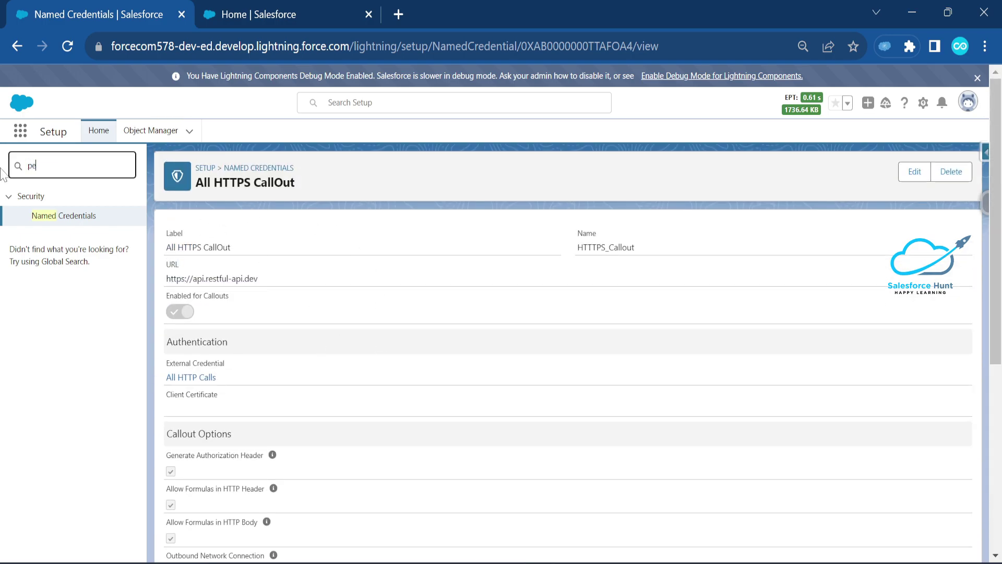
text(rmis)
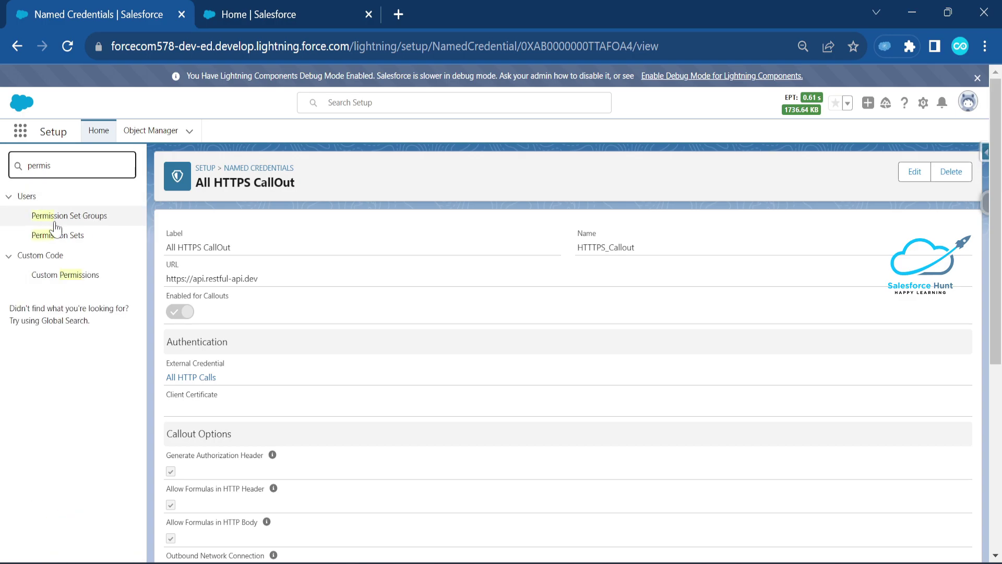
click(58, 235)
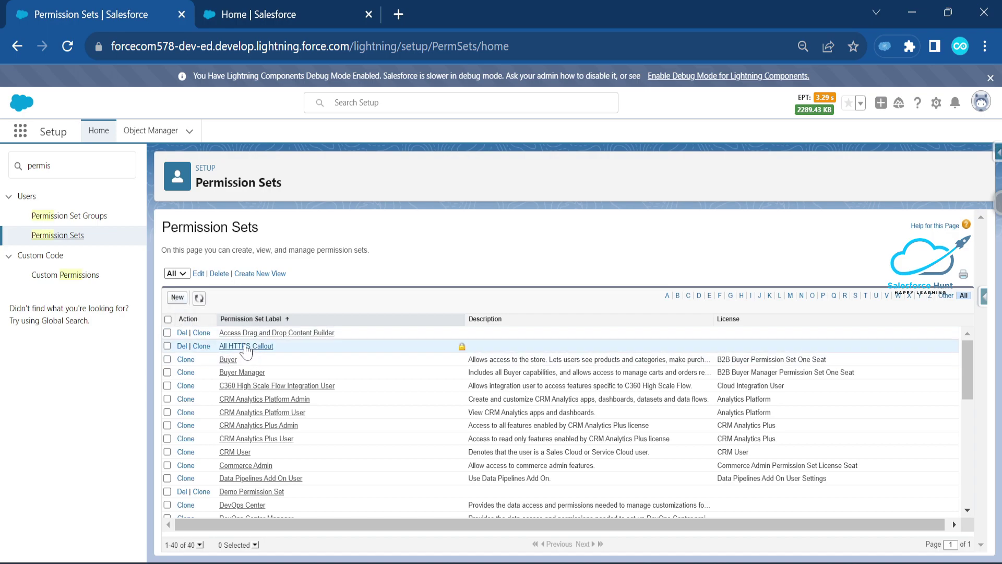
click(242, 346)
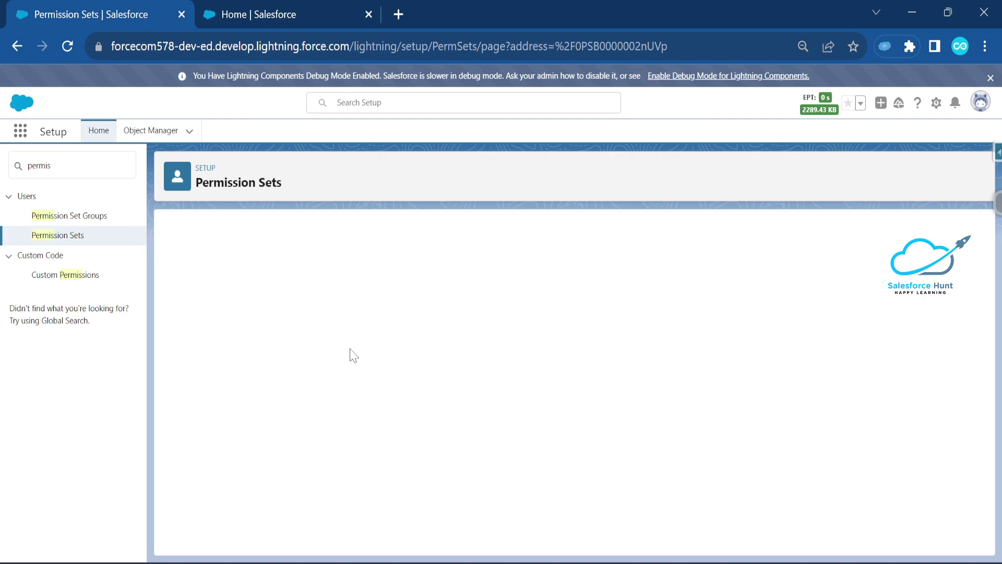
scroll(447, 376, down, 5)
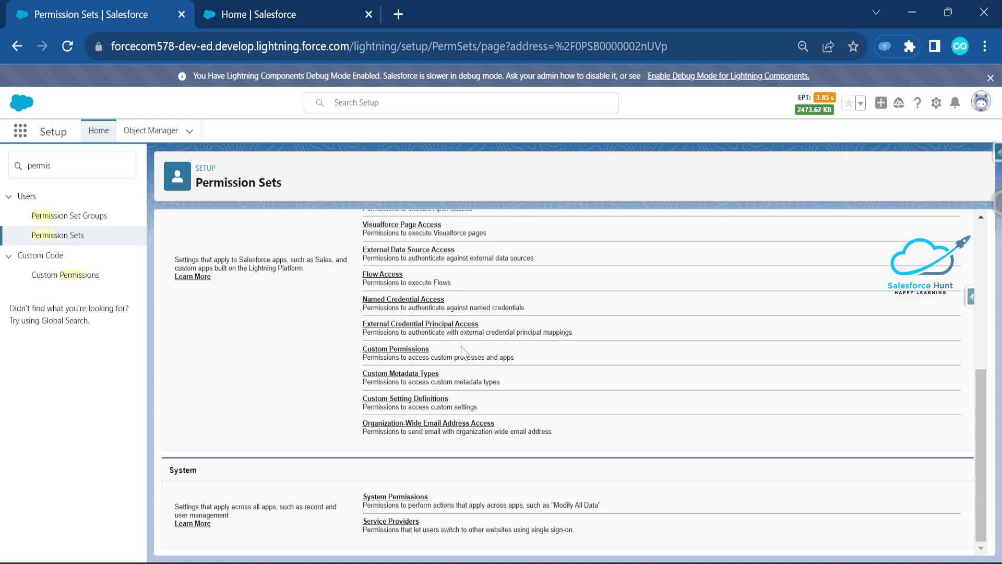
click(444, 327)
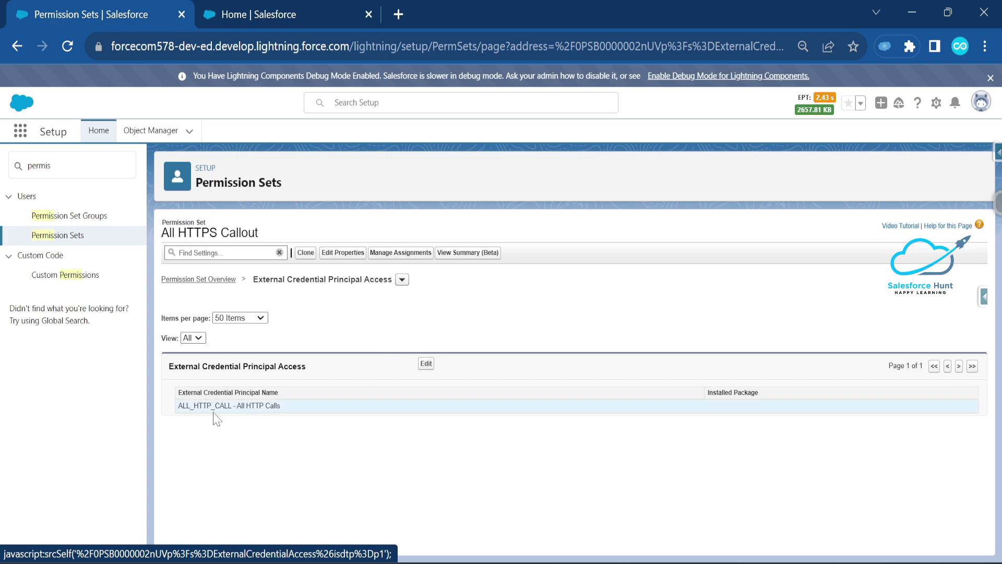
Step: Edit the principal access and confirm ALL_HTTP_CALL - All HTTP Calls is enabled
triple_click(282, 407)
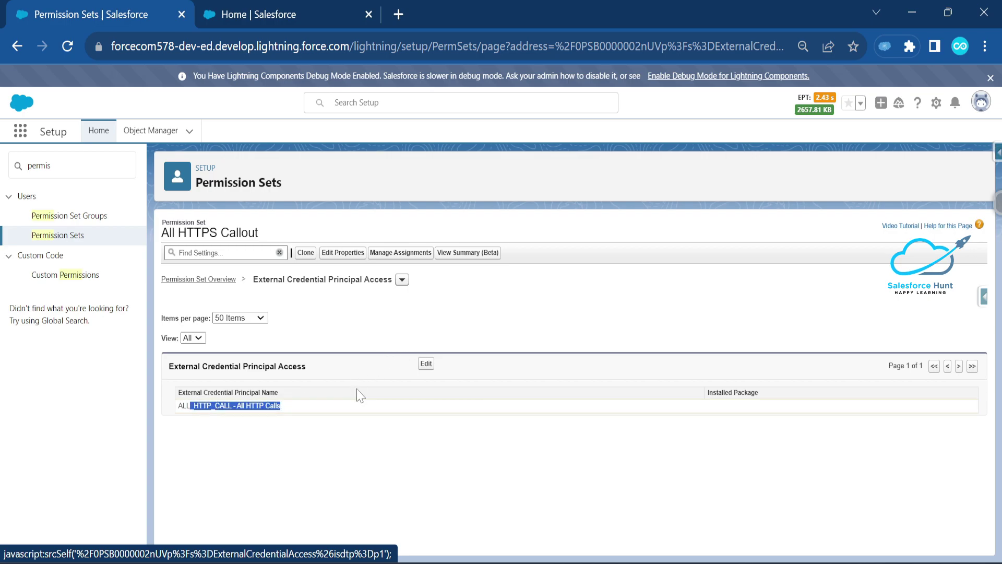
click(426, 364)
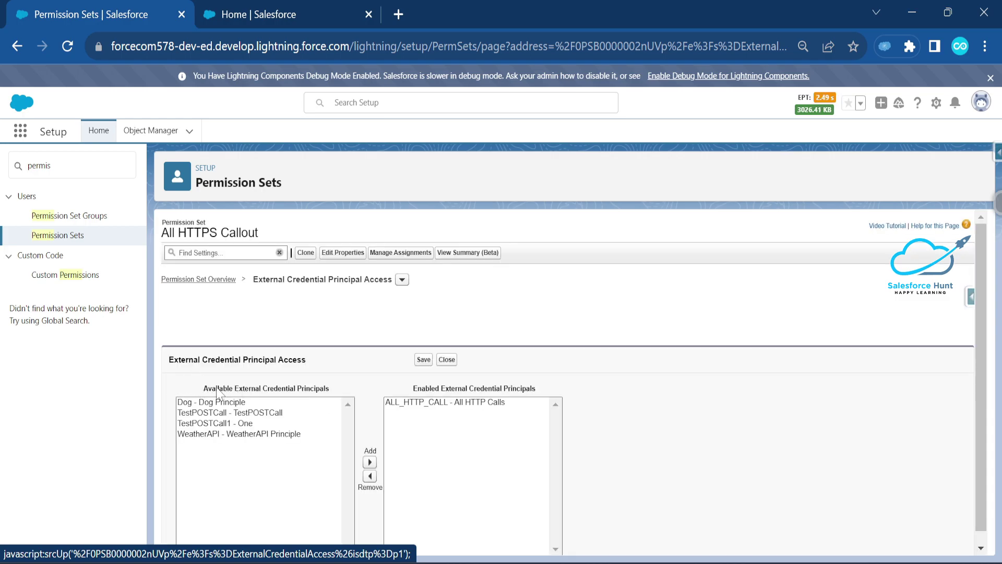
drag(204, 388, 319, 395)
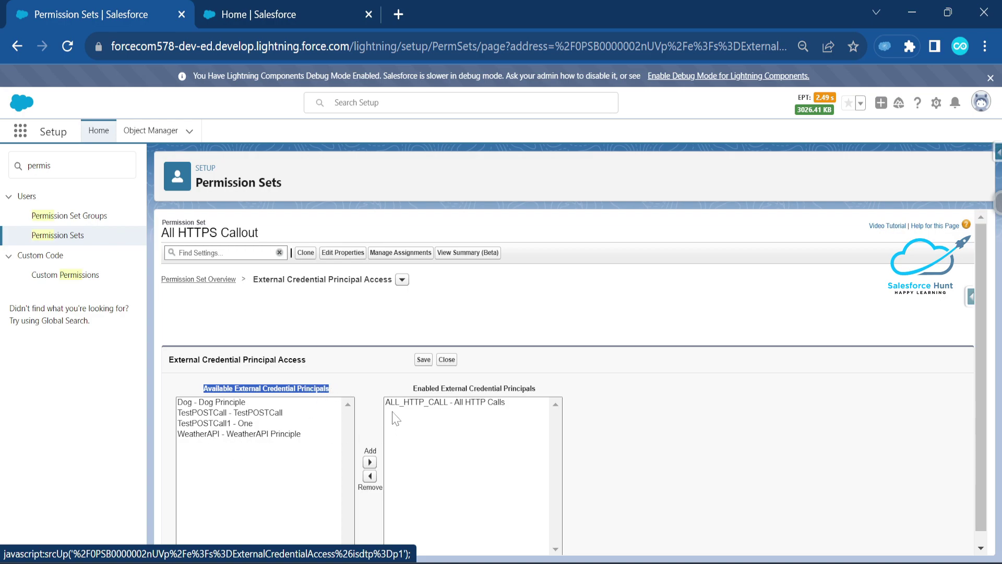
scroll(297, 398, down, 1)
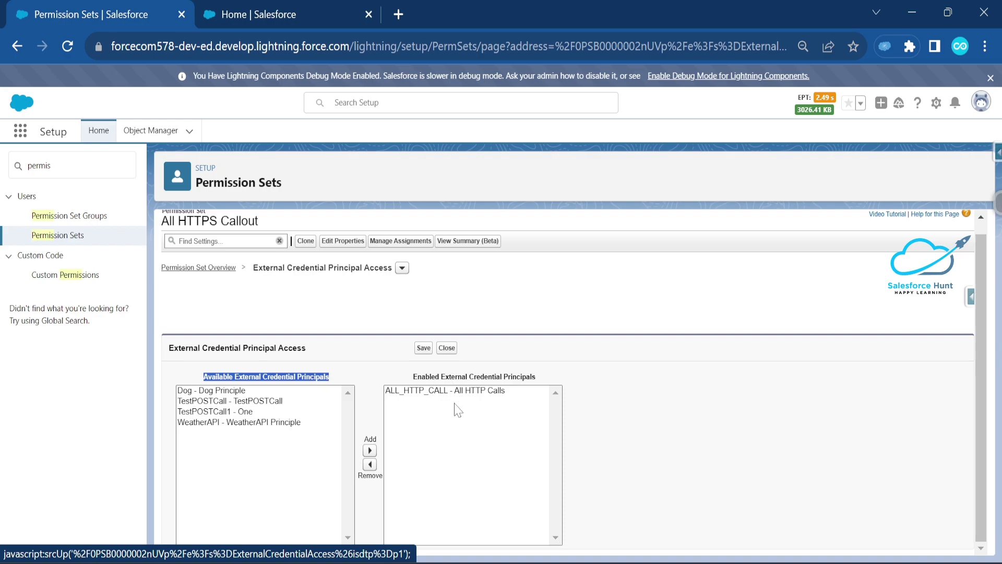
scroll(462, 402, up, 1)
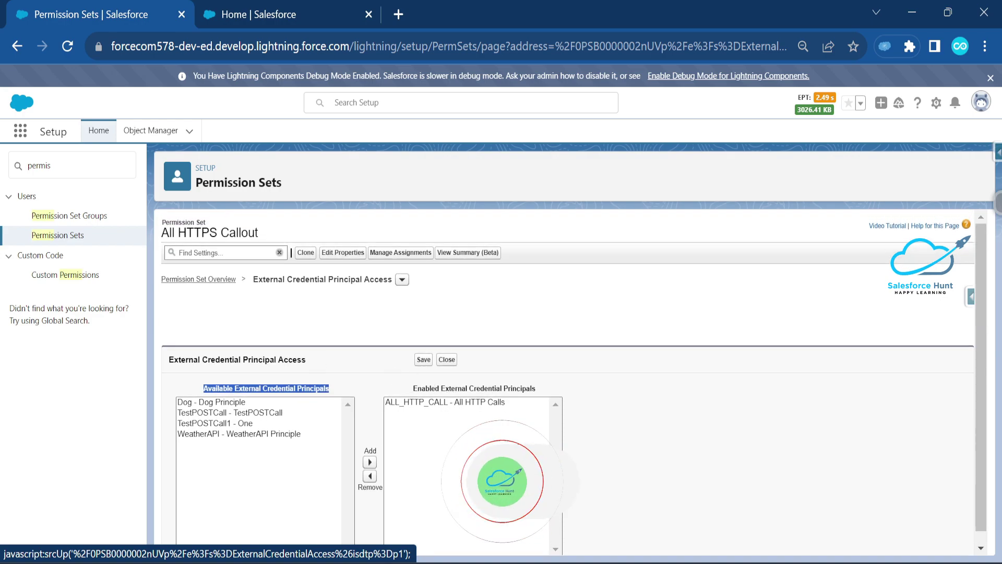
click(234, 19)
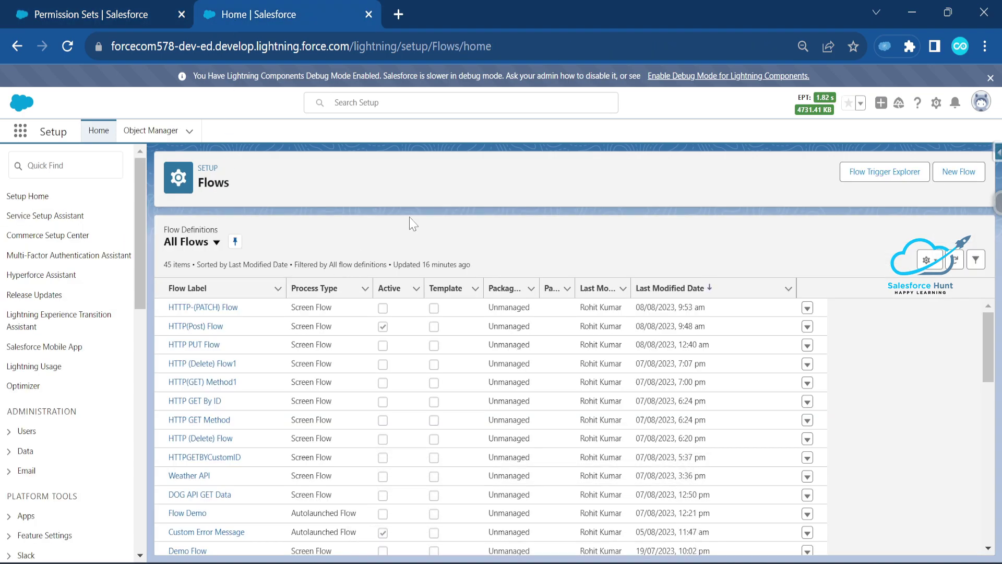
Step: Point out the HTTP PATCH, POST, PUT, DELETE and GET screen flows in the Flows list
mouse_move(163, 297)
mouse_down()
mouse_move(226, 379)
mouse_move(267, 391)
mouse_up()
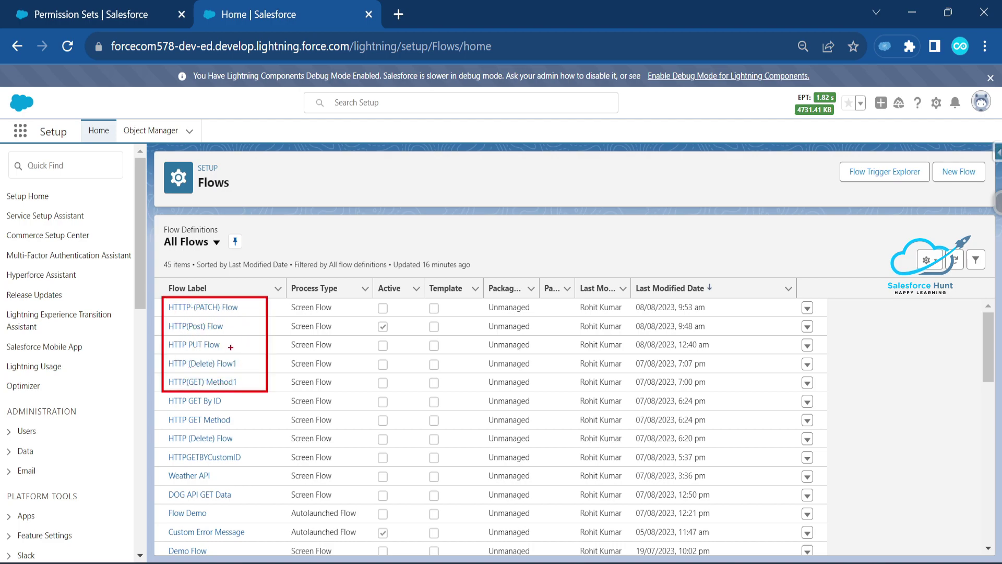
mouse_move(209, 377)
mouse_down()
mouse_move(229, 375)
mouse_move(237, 306)
mouse_up()
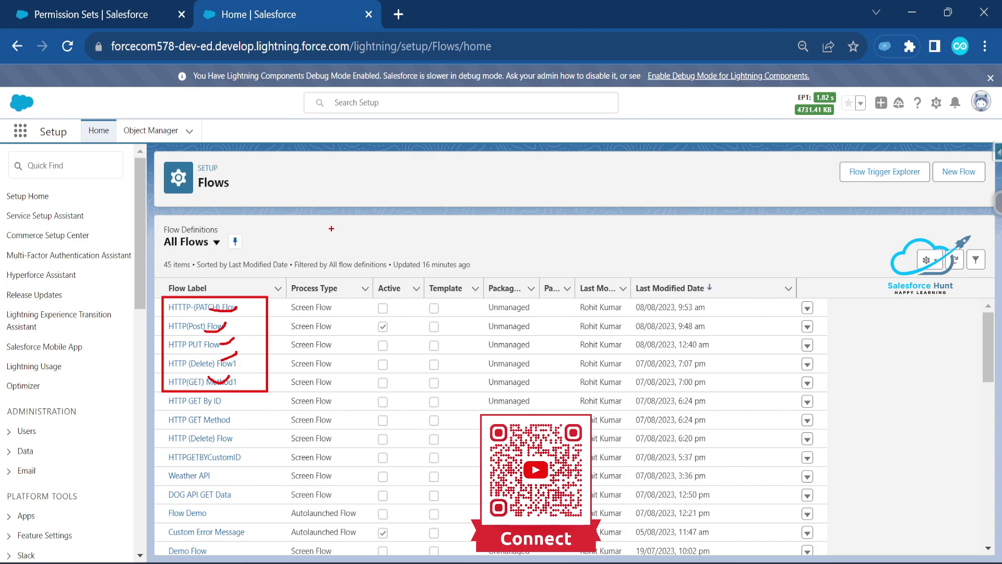
right_click(212, 330)
click(243, 312)
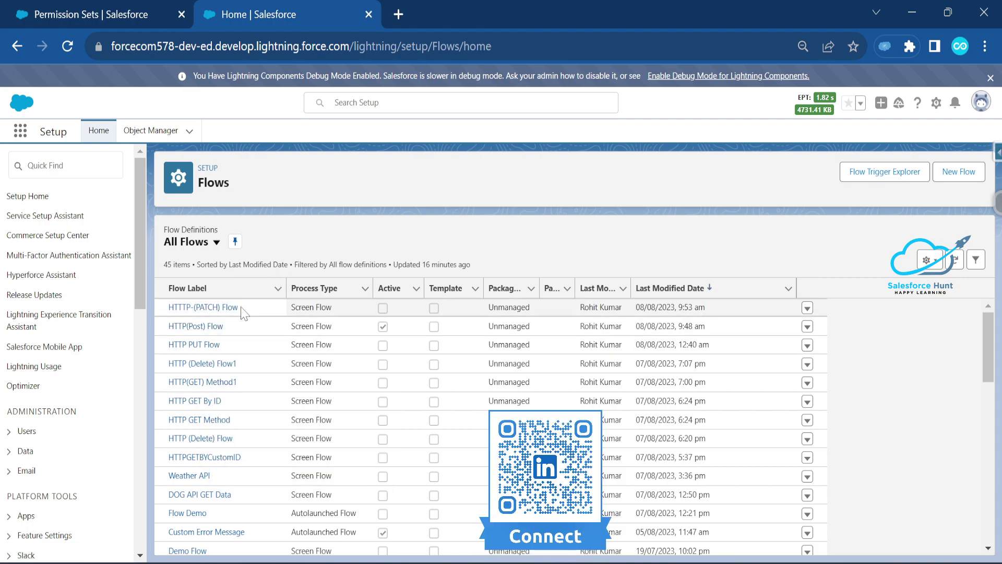
Step: Open the HTTP(Post) Flow and inspect its Input Screen's Name field settings
click(211, 327)
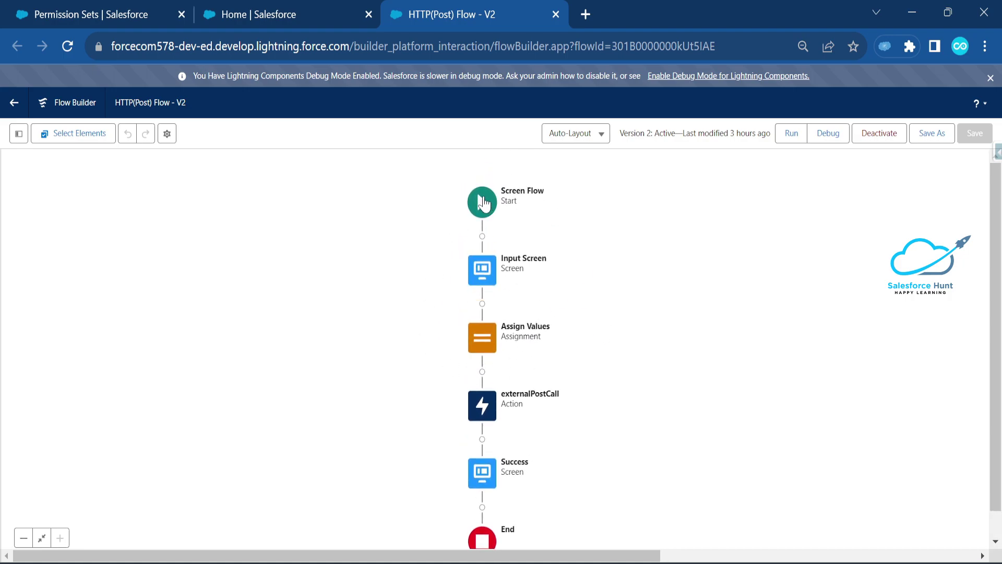
drag(607, 229, 522, 219)
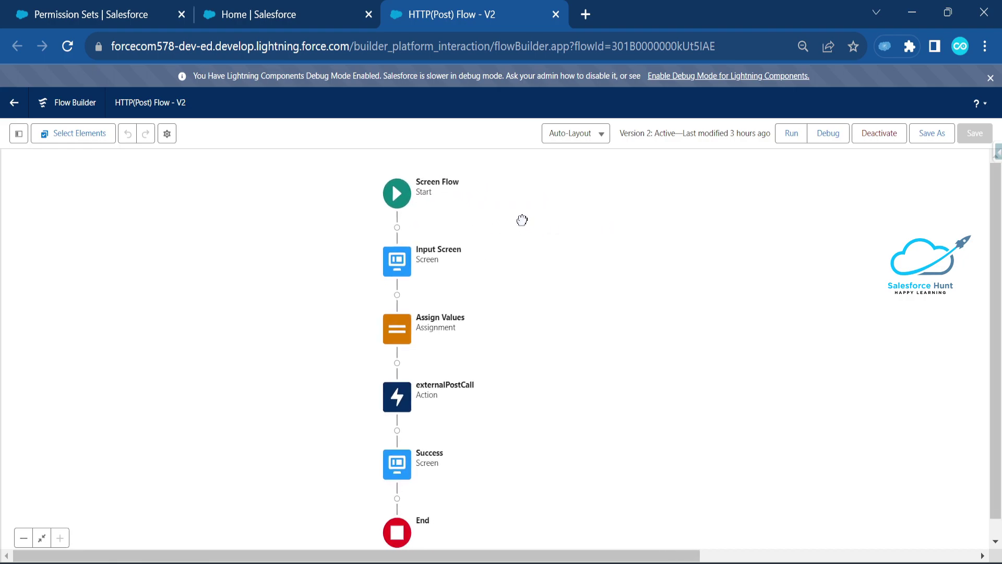
double_click(397, 261)
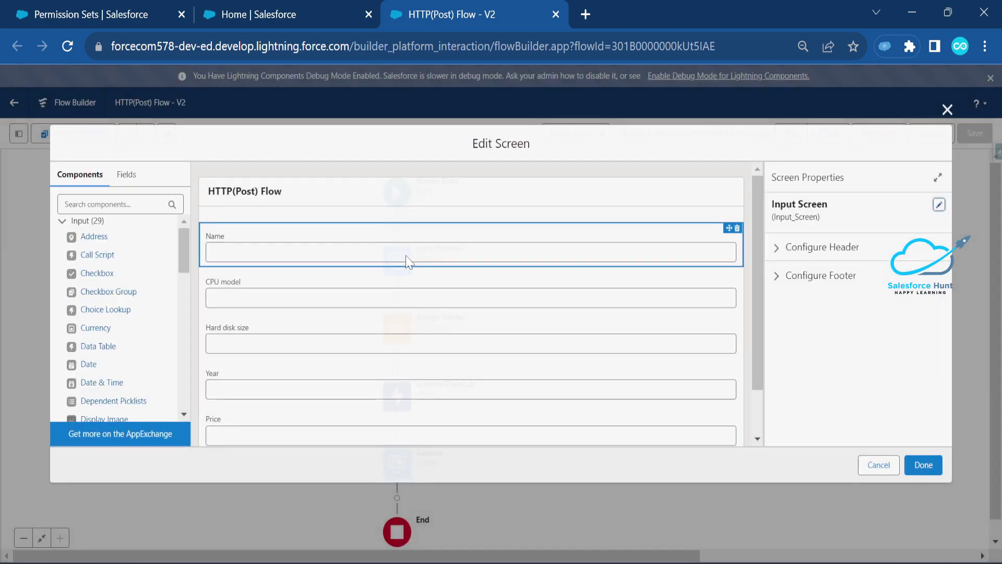
click(289, 236)
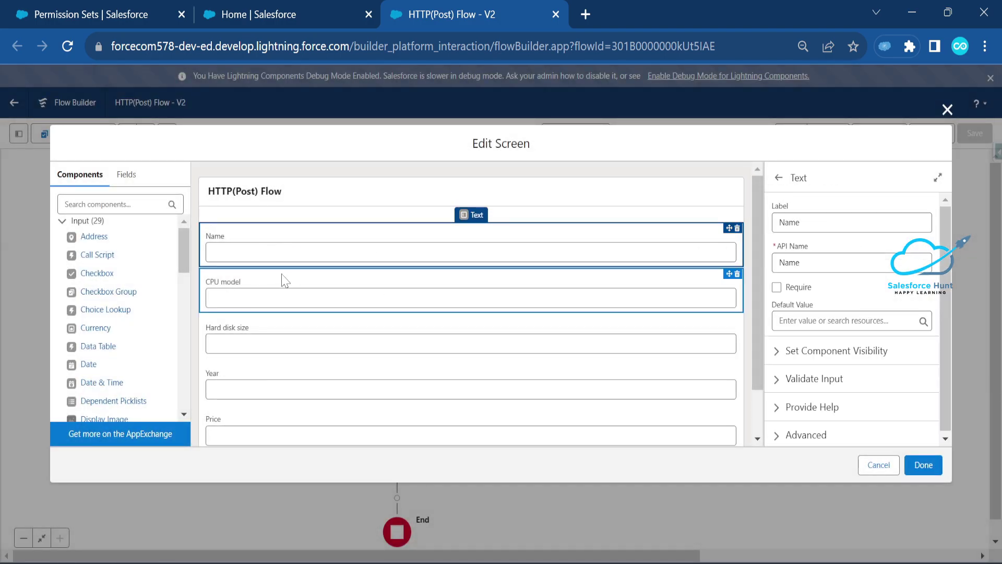
scroll(275, 398, down, 2)
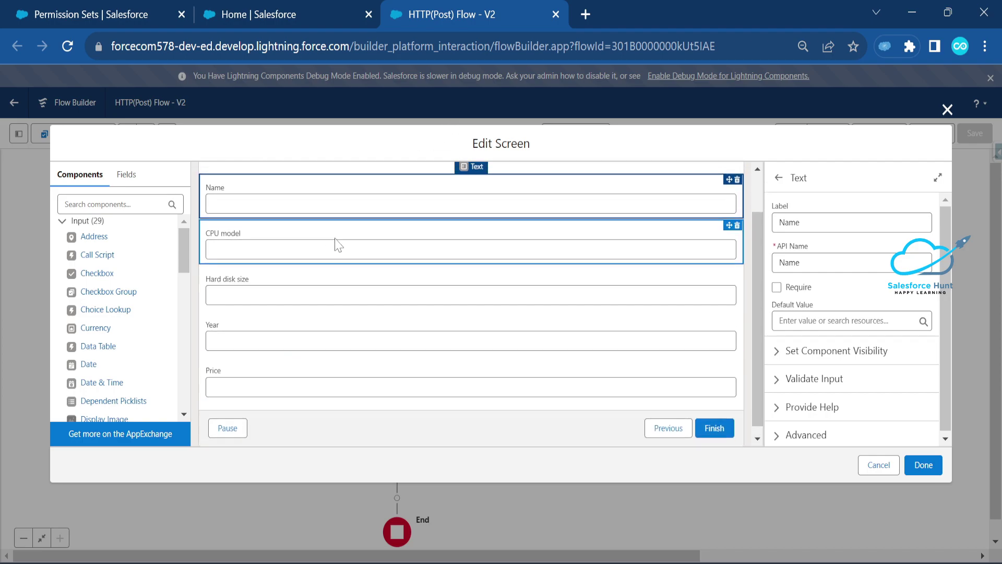
scroll(329, 253, up, 2)
click(585, 15)
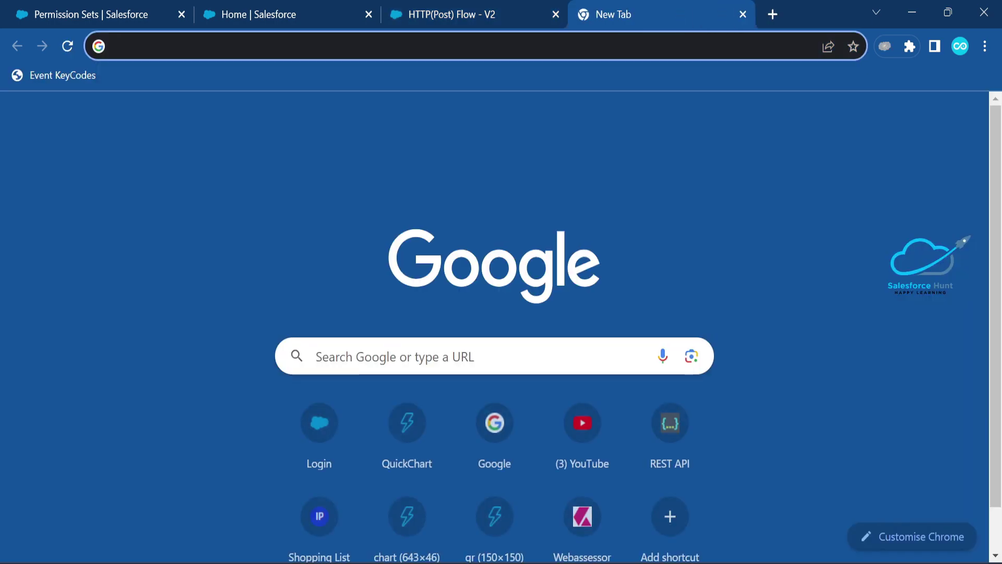
Step: Load restful-api.dev and show the POST Add Object example with its name key highlighted
text(rapid)
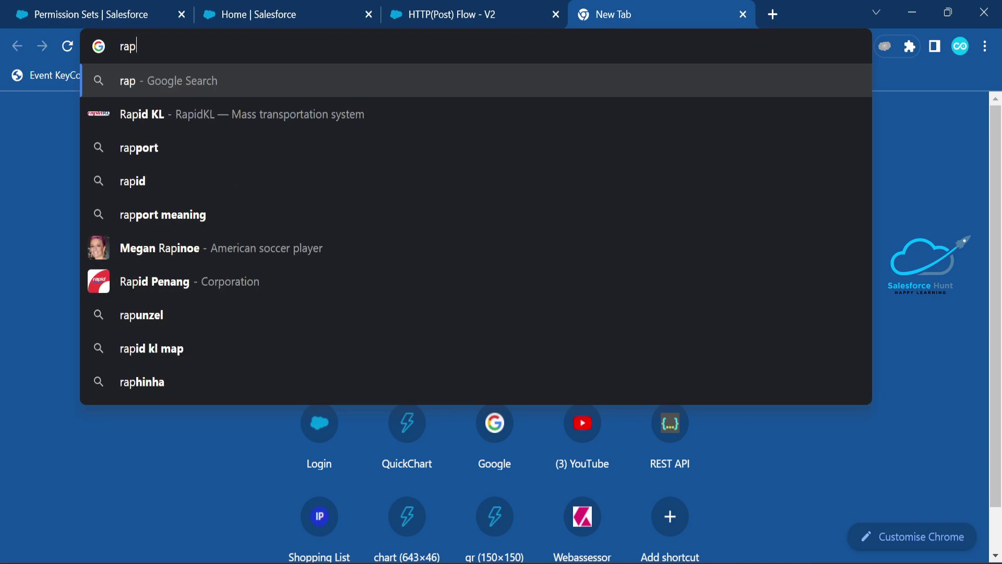
key(BackSpace)
key(BackSpace)
key(BackSpace)
key(BackSpace)
key(BackSpace)
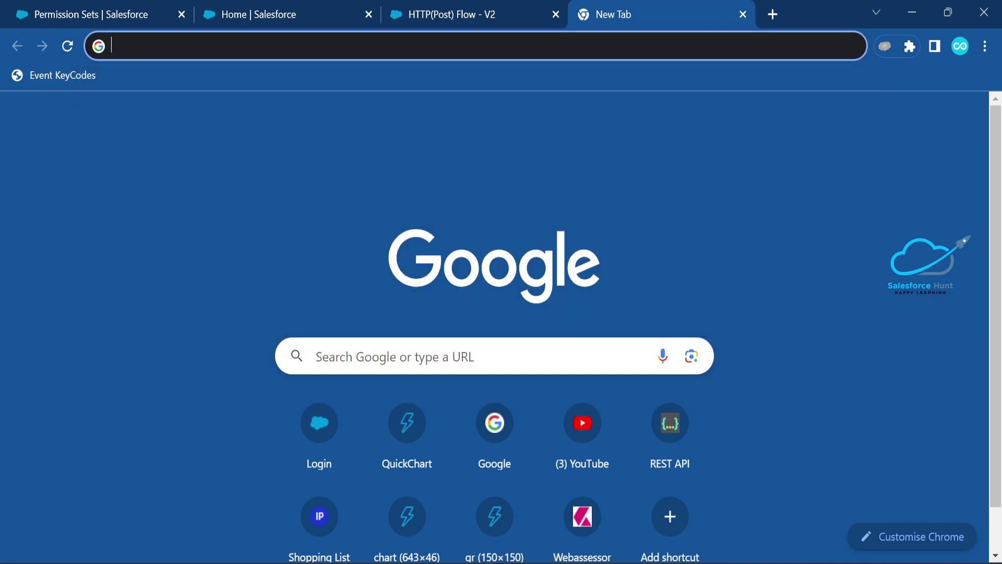
text(res)
key(Return)
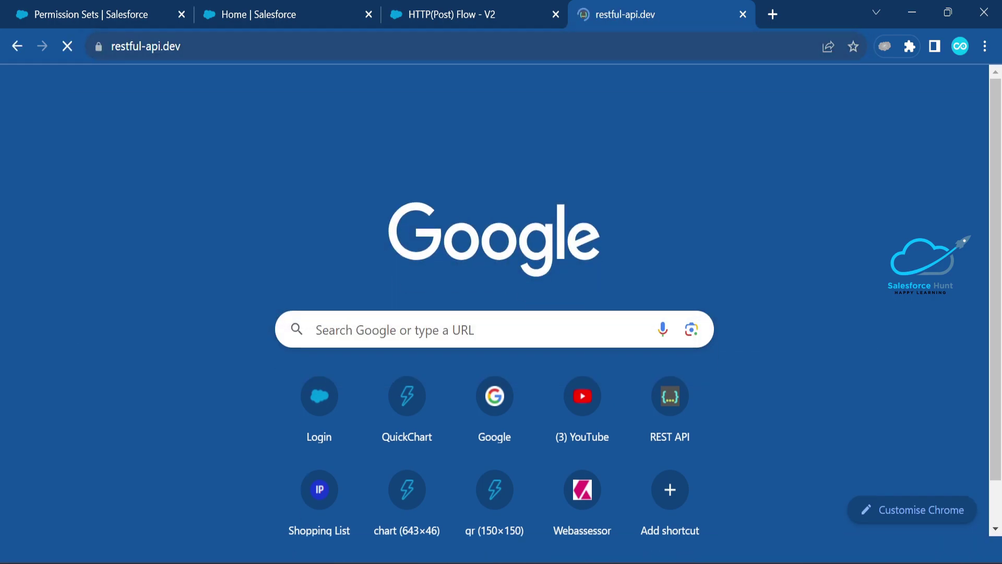
scroll(510, 303, down, 10)
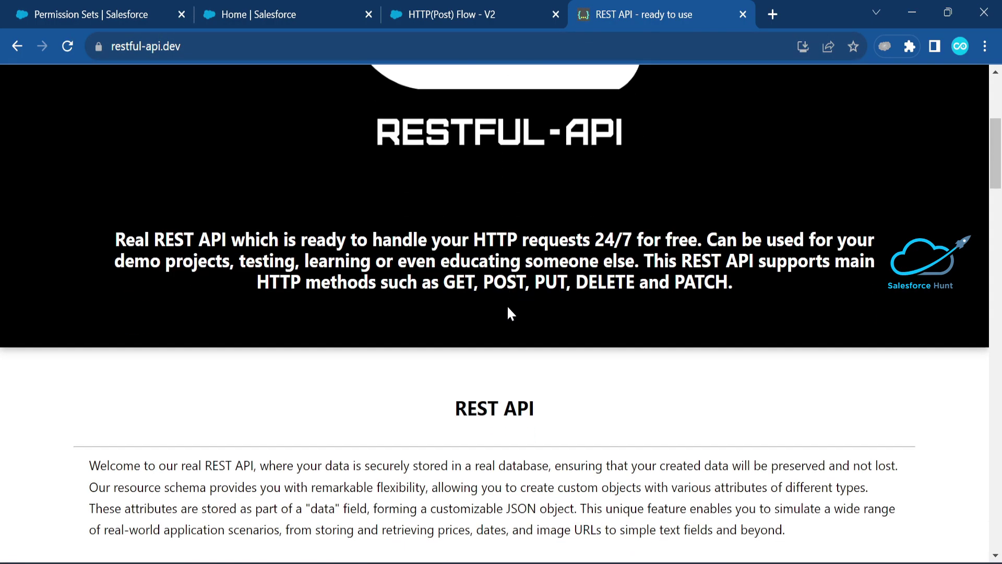
scroll(433, 352, down, 6)
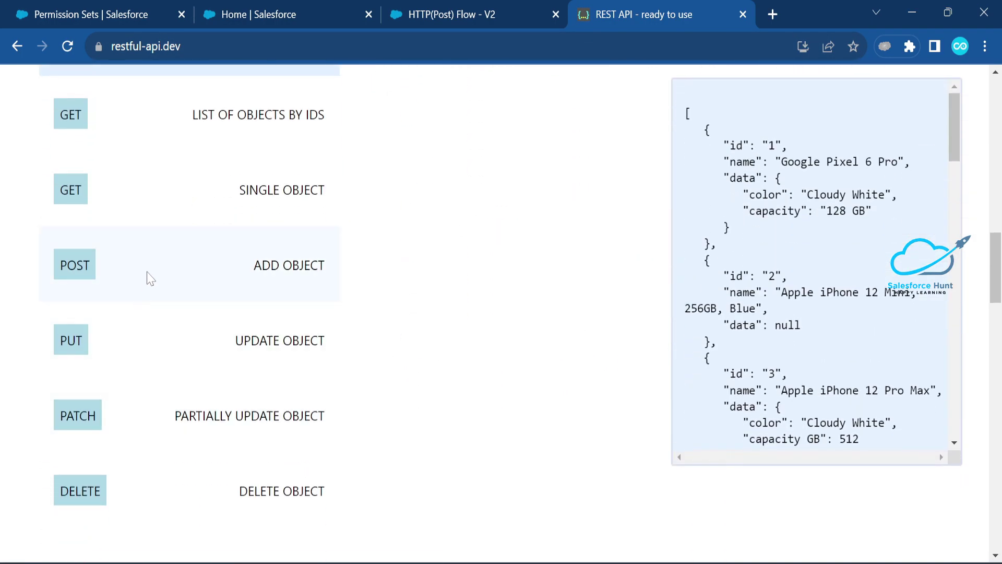
click(149, 272)
scroll(149, 272, up, 3)
drag(400, 296, 458, 378)
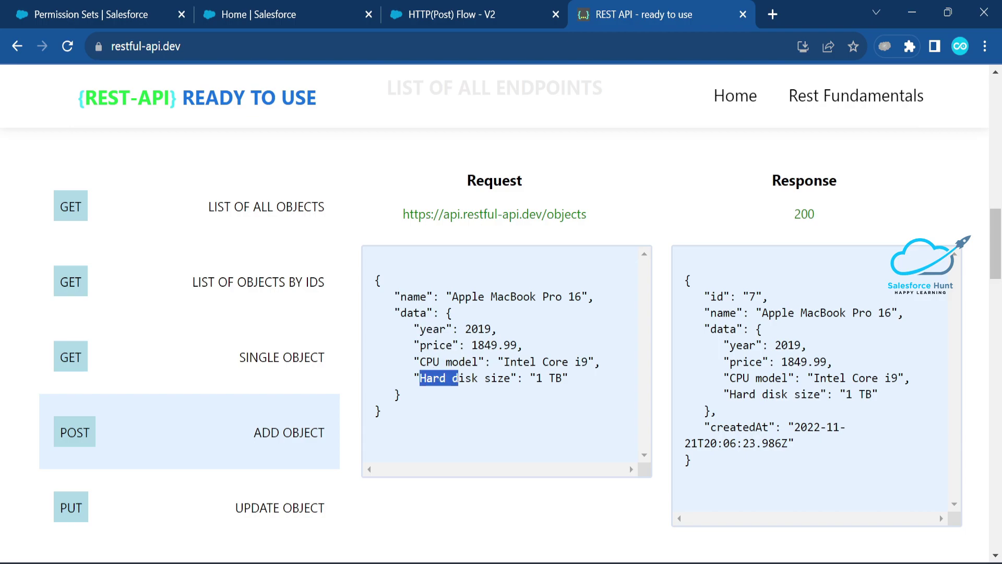
Step: Inspect the Input Screen's CPU model, Hard disk size, Year and Price fields, then close it
click(402, 14)
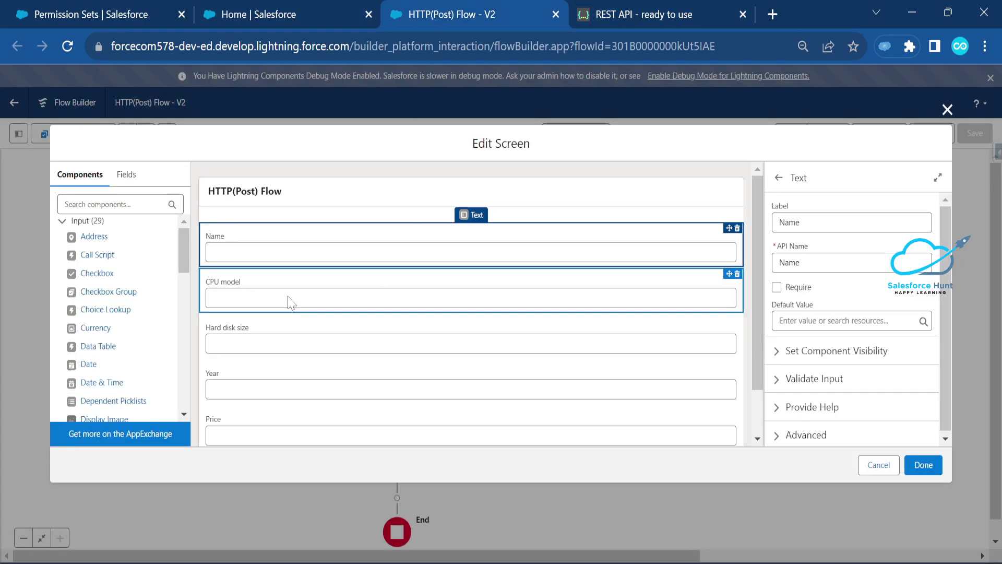
scroll(269, 386, up, 2)
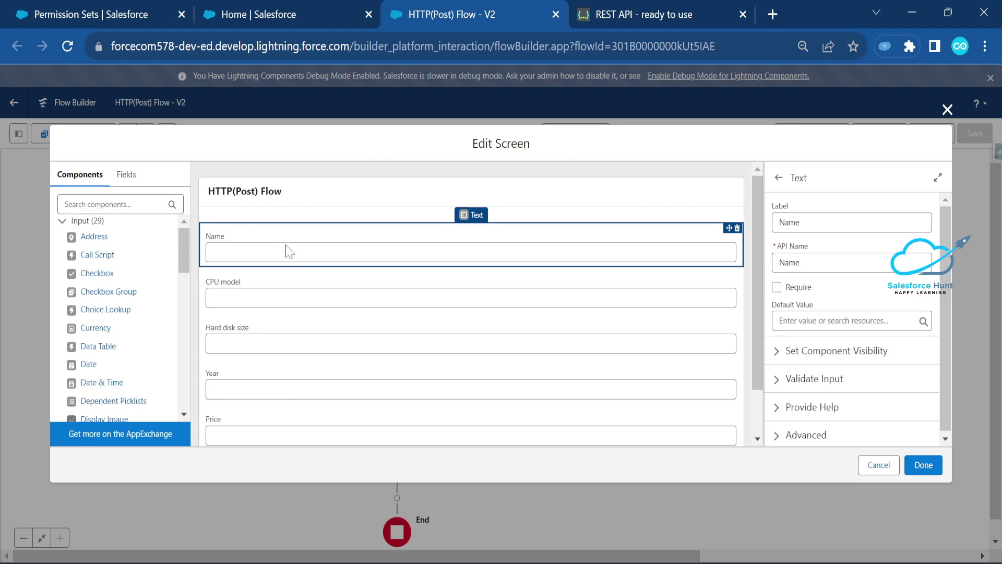
click(312, 302)
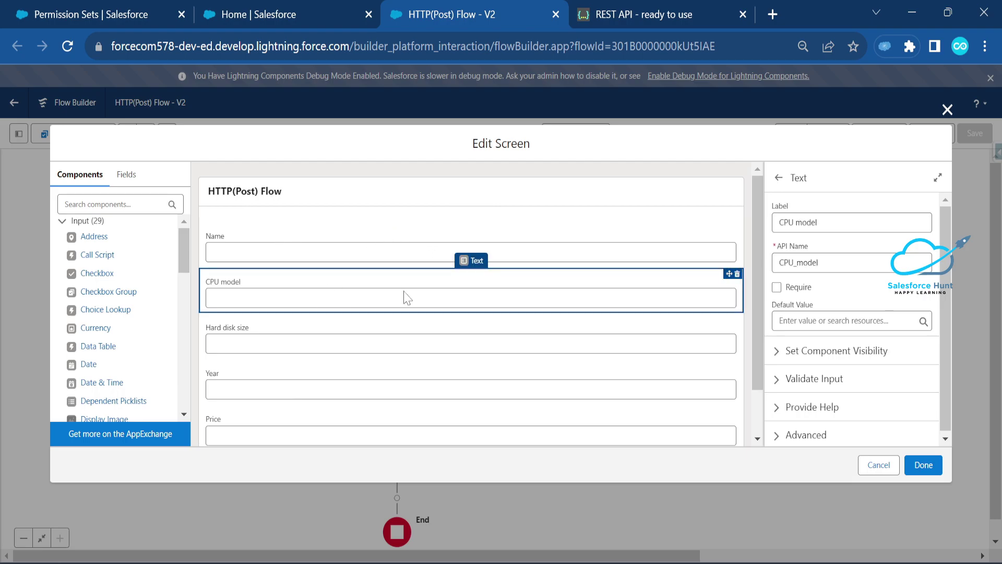
click(313, 345)
click(313, 386)
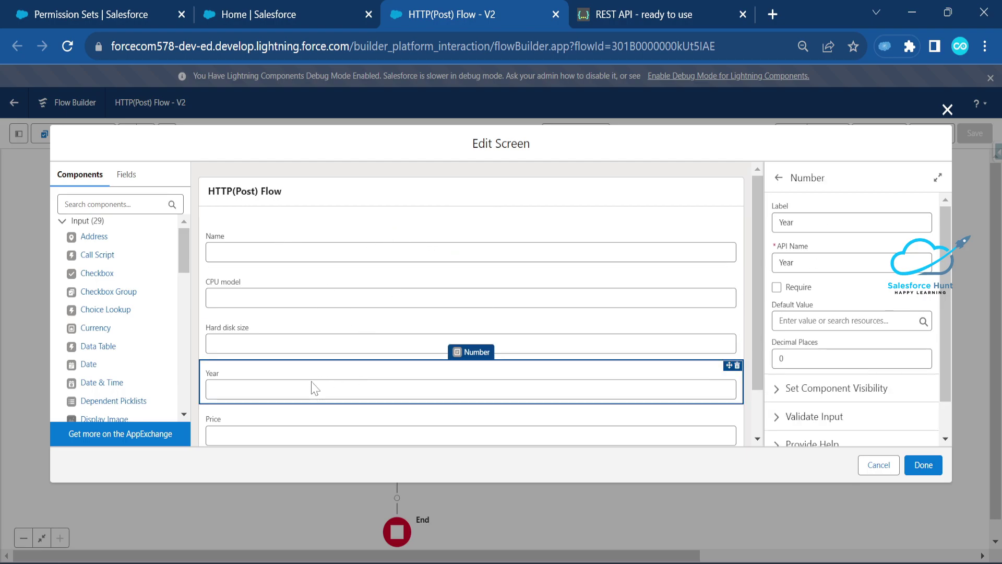
click(303, 431)
scroll(365, 371, down, 2)
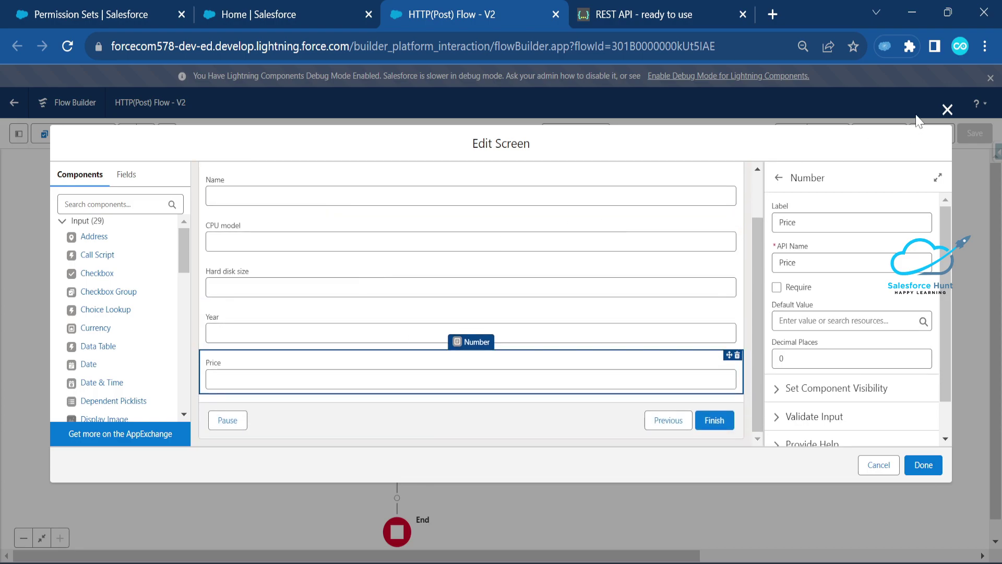
click(947, 109)
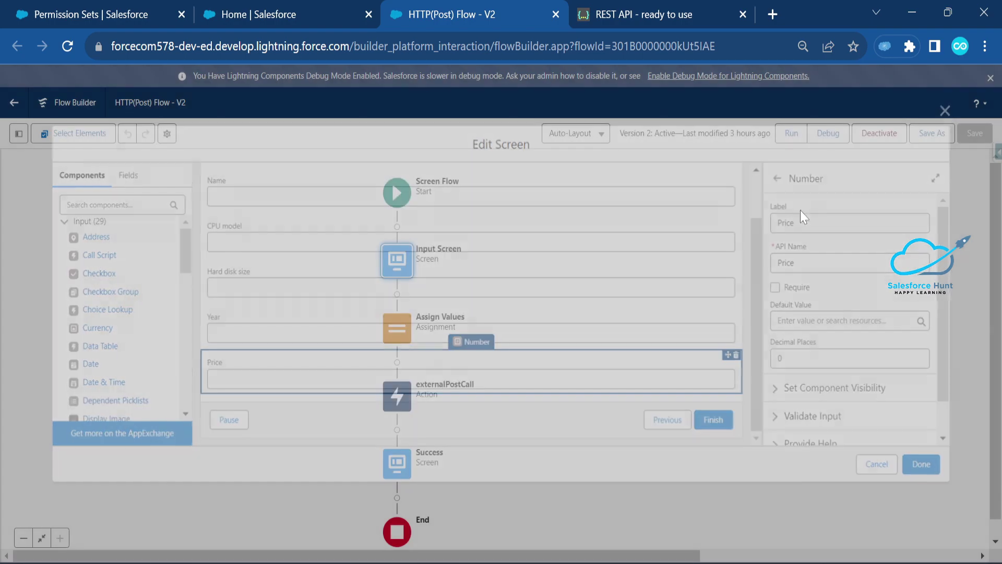
Step: Check the five Assign Values assignments, then open the externalPostCall action
double_click(403, 337)
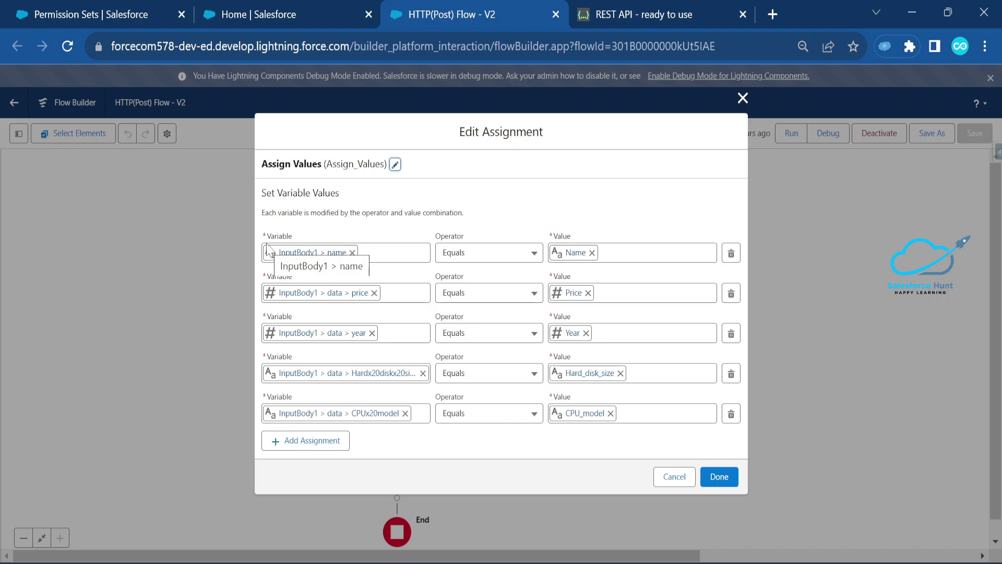
click(742, 98)
click(397, 398)
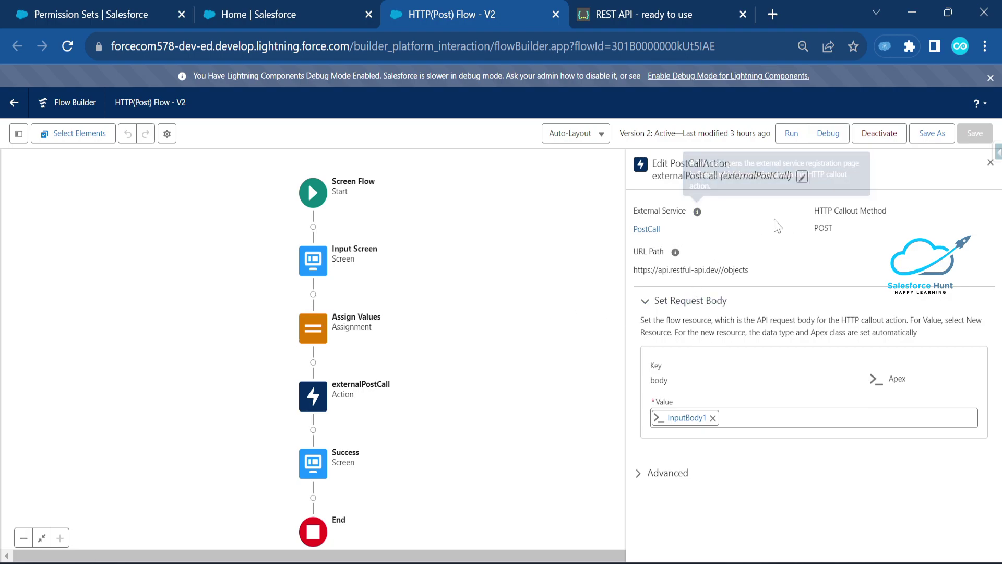
mouse_move(815, 223)
mouse_down()
mouse_move(881, 226)
mouse_move(813, 208)
mouse_move(815, 235)
mouse_up()
click(798, 249)
drag(745, 270, 635, 277)
click(662, 282)
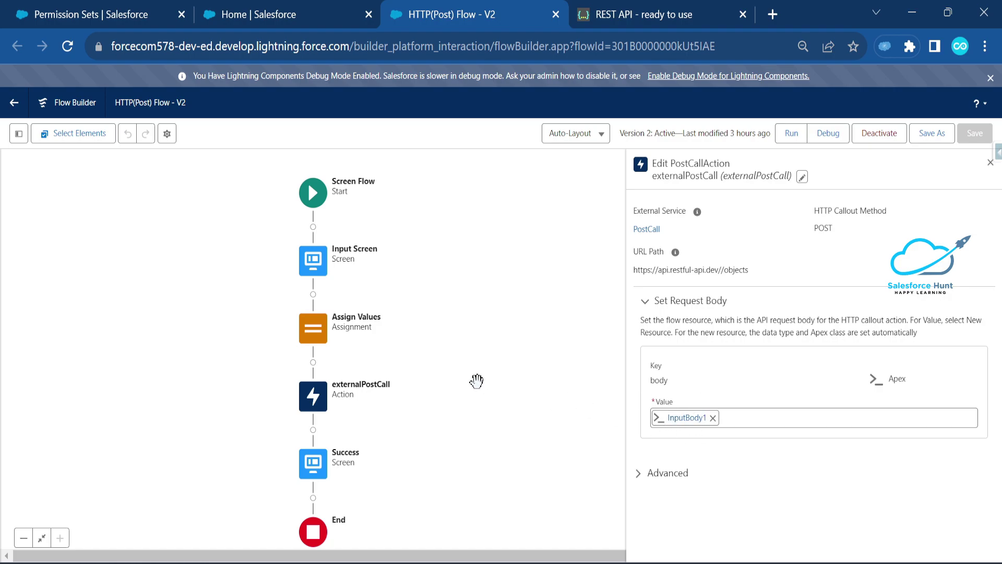
Step: Recheck Assign Values and externalPostCall, then open the Success screen for editing
double_click(325, 335)
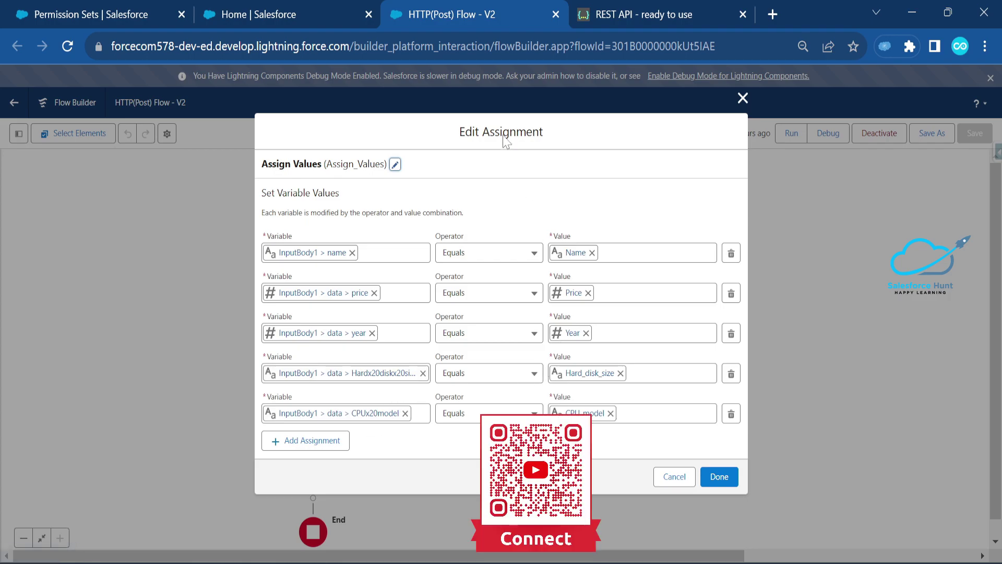
click(742, 98)
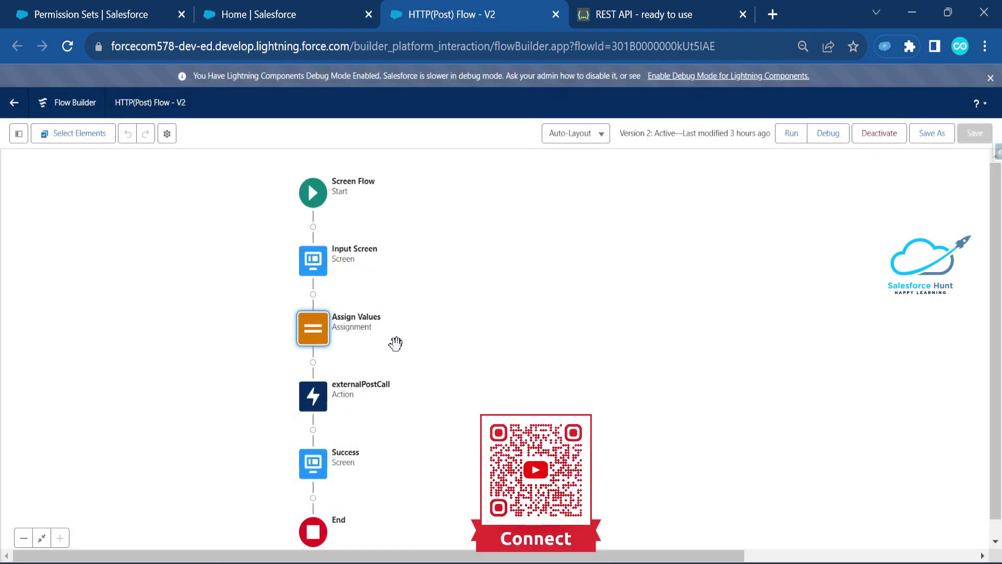
double_click(314, 402)
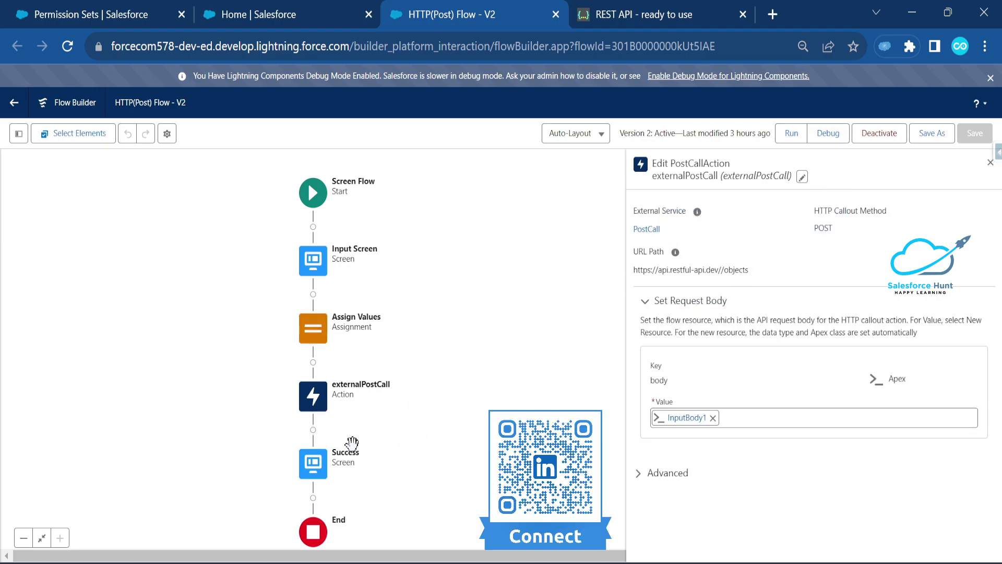
double_click(320, 469)
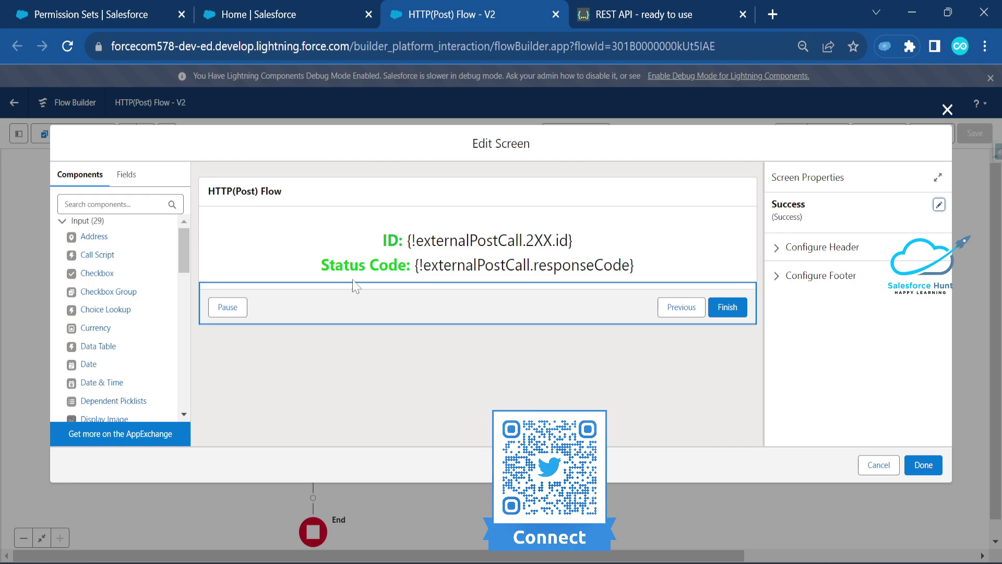
Step: Check the ID and status code display text, cancel the Success screen, and launch Debug
click(423, 261)
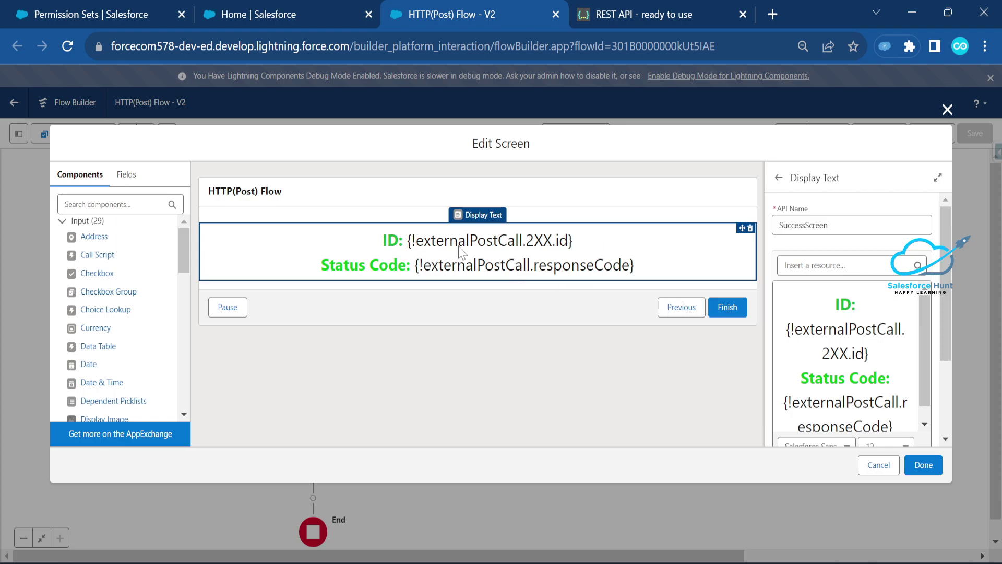
click(878, 465)
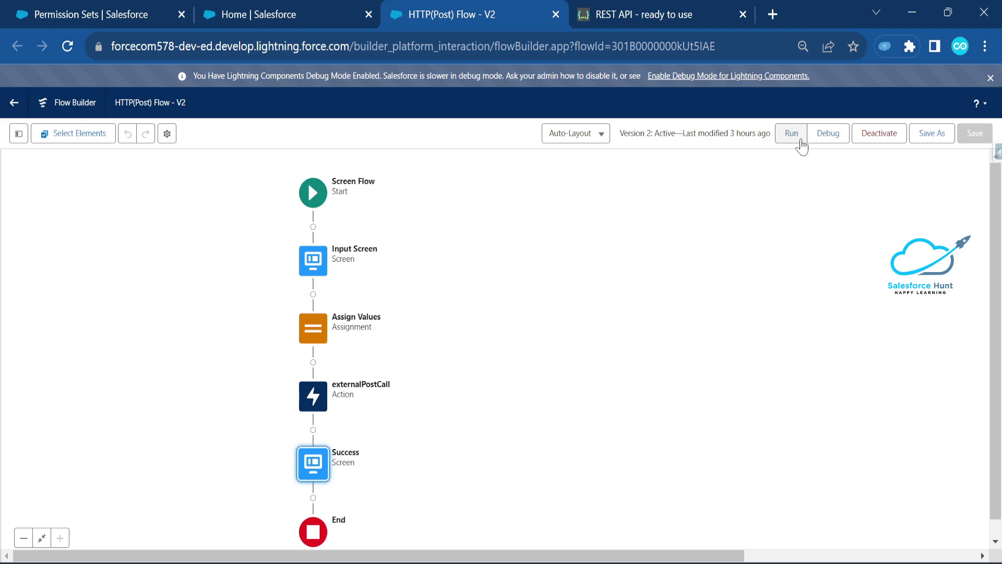
click(824, 134)
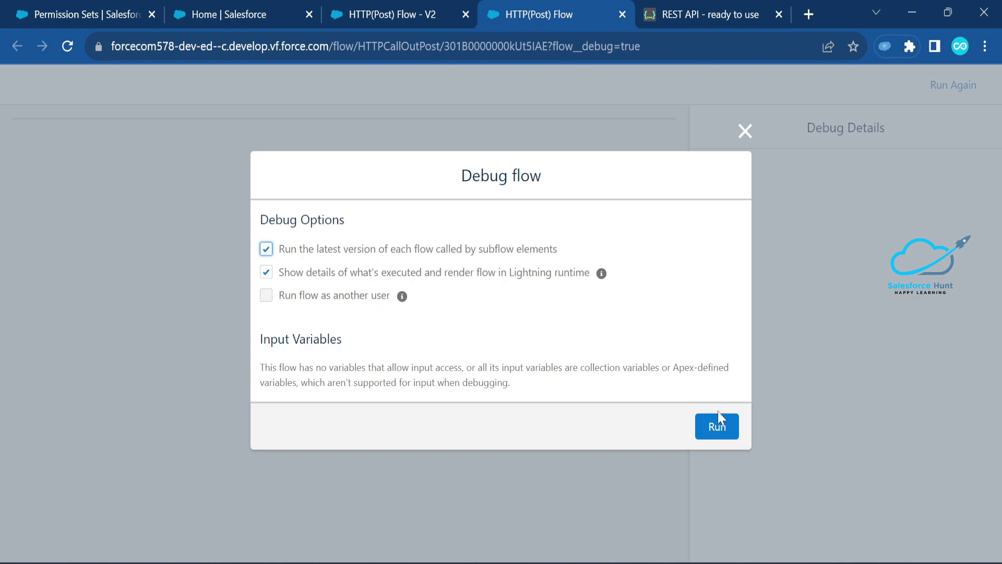
Step: Debug-run the POST flow to create 'HTTP POST Record' with i7, 50 TB, year 2023, price 845746
click(717, 428)
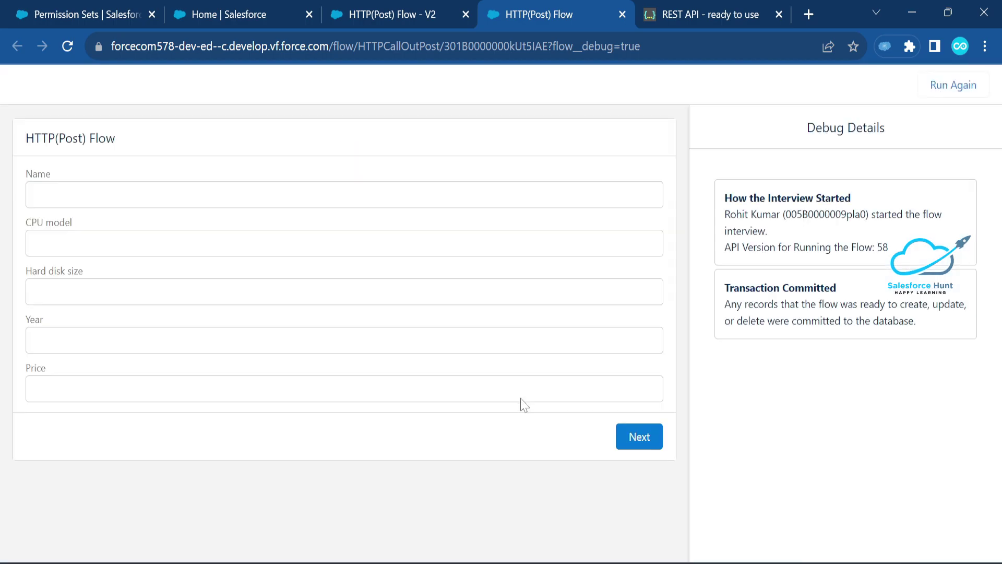
click(31, 194)
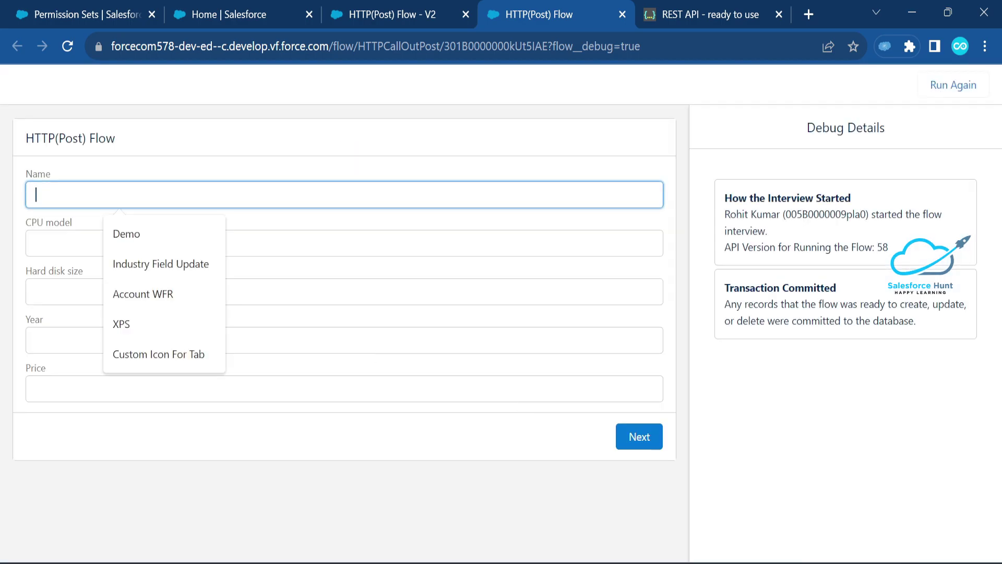
text(HTT)
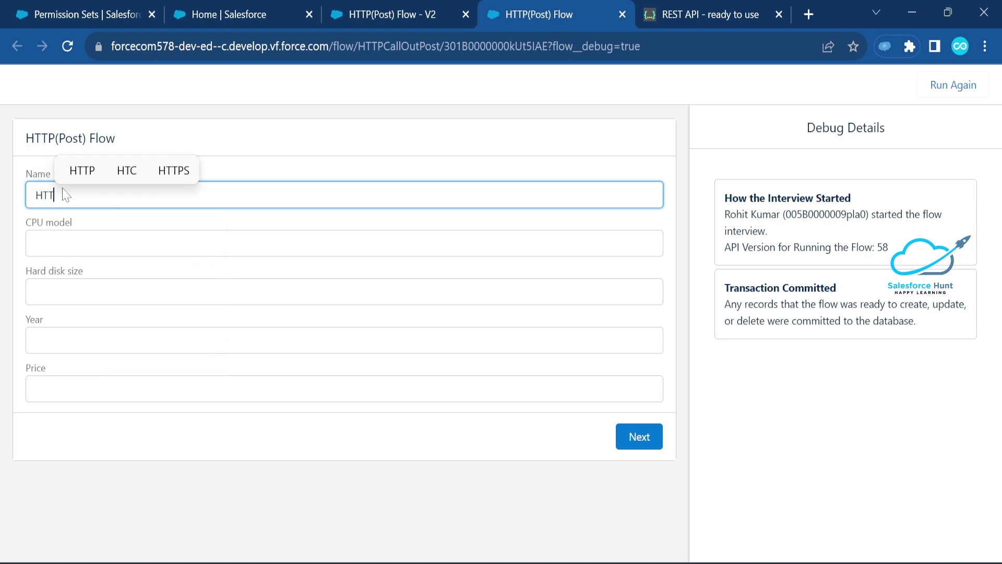
text(P POST )
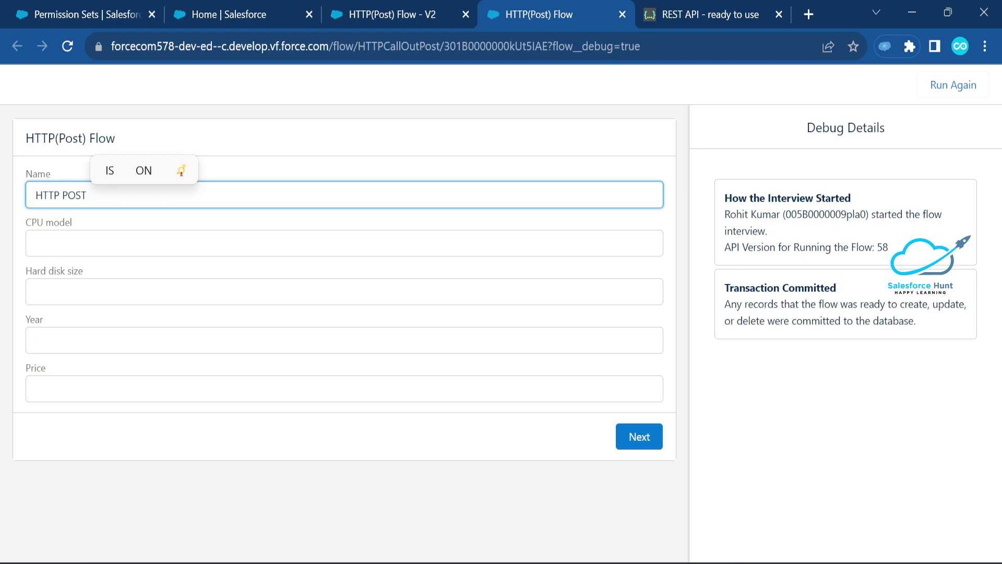
text(Record)
key(Tab)
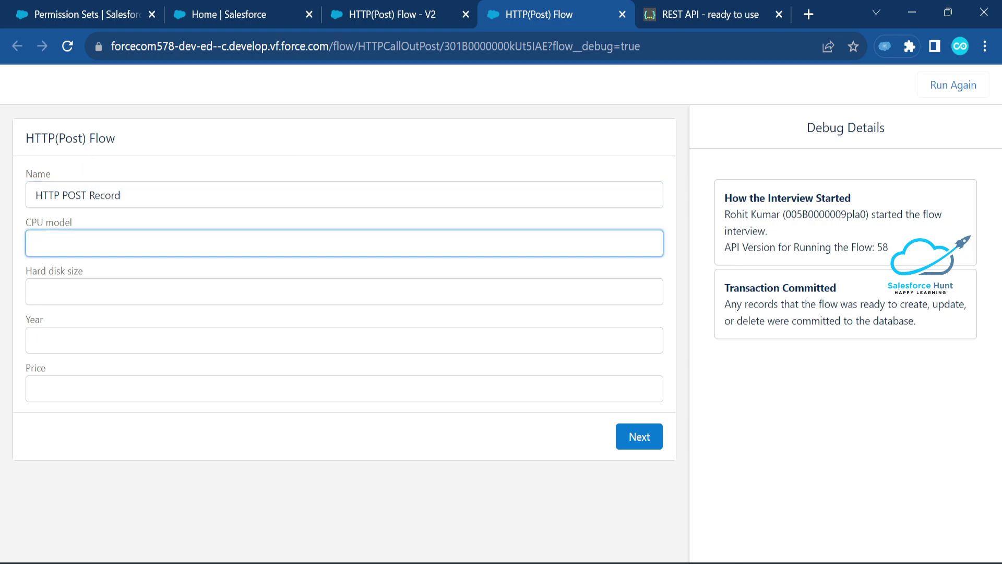
text(i7)
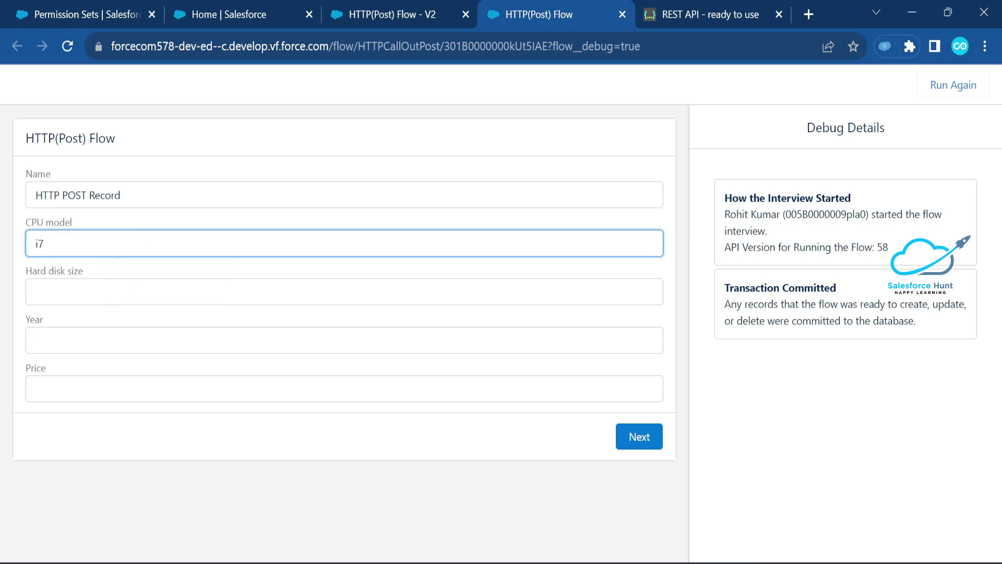
key(Tab)
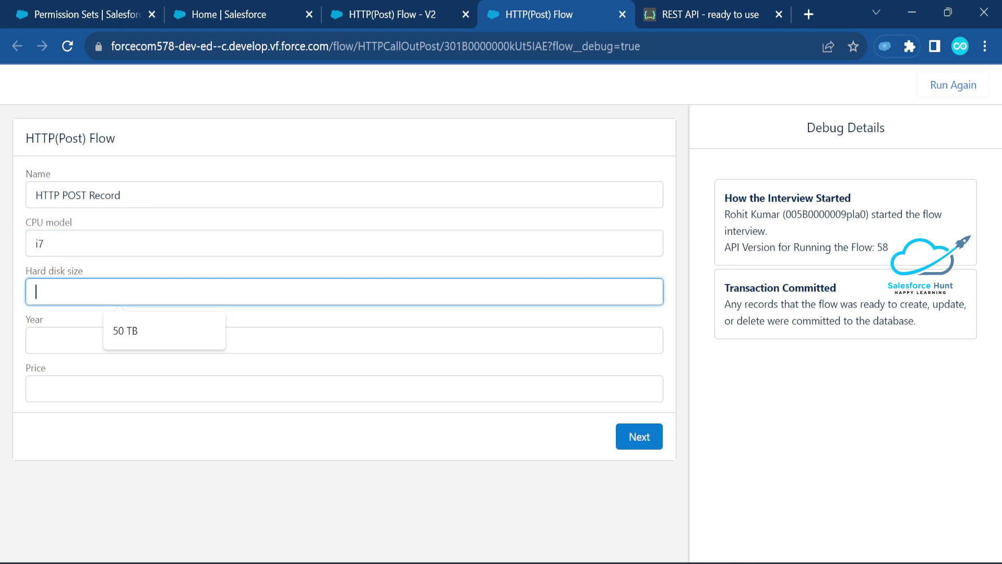
click(125, 330)
key(Tab)
click(139, 384)
key(Tab)
click(151, 434)
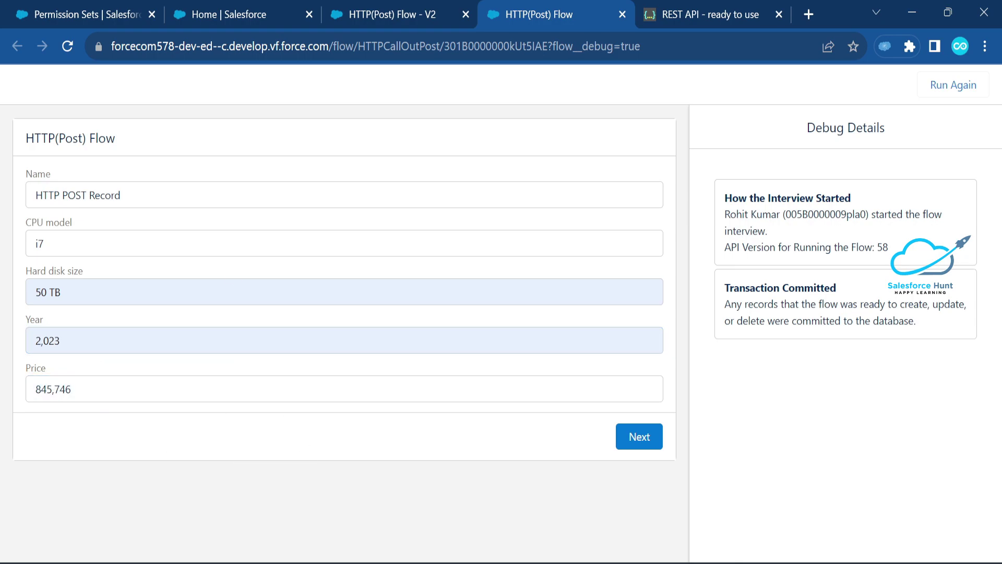
click(638, 438)
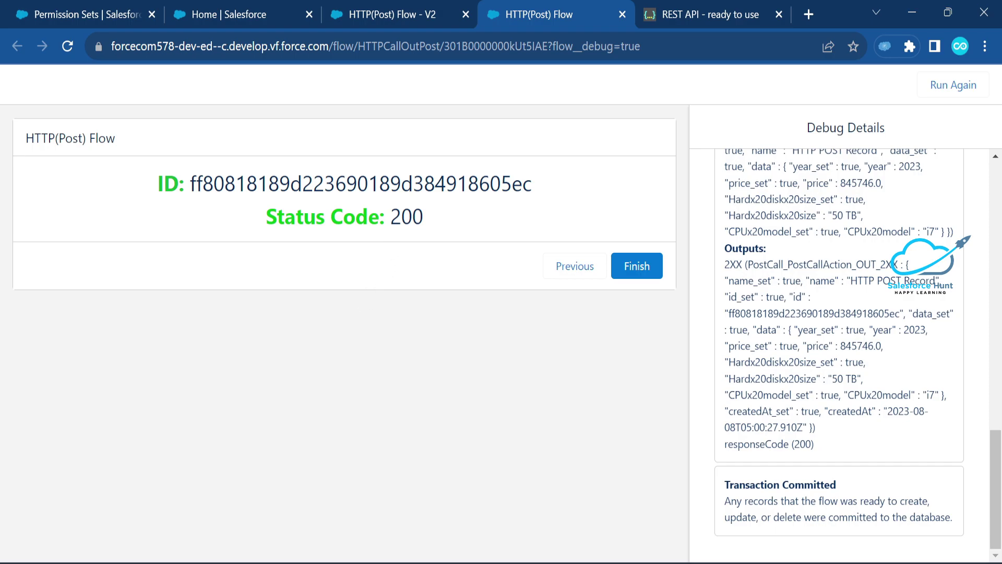
Step: Check the 200 status, copy the returned record ID, and return to the Flows list
drag(391, 217, 428, 223)
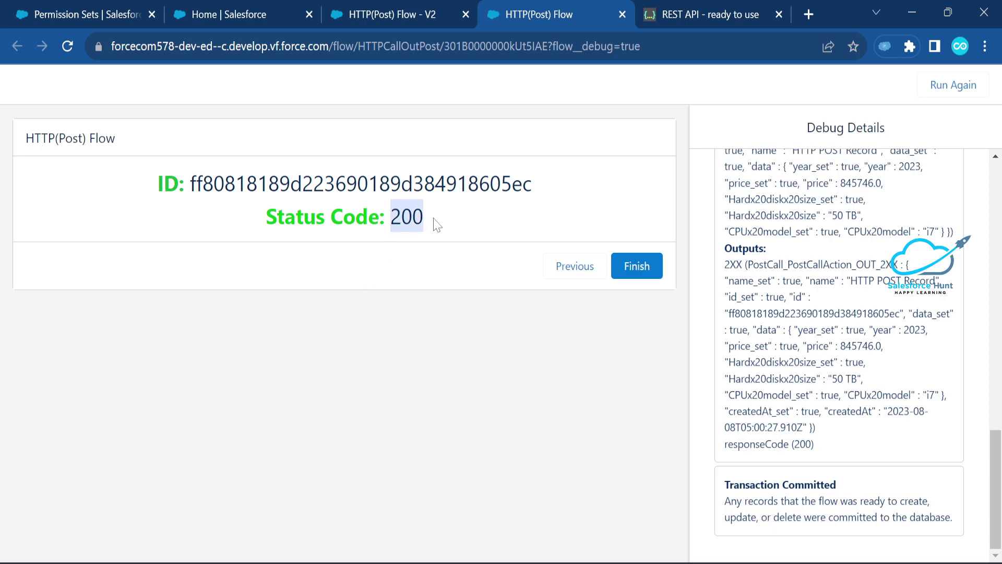
drag(190, 183, 403, 184)
click(403, 184)
drag(533, 184, 246, 184)
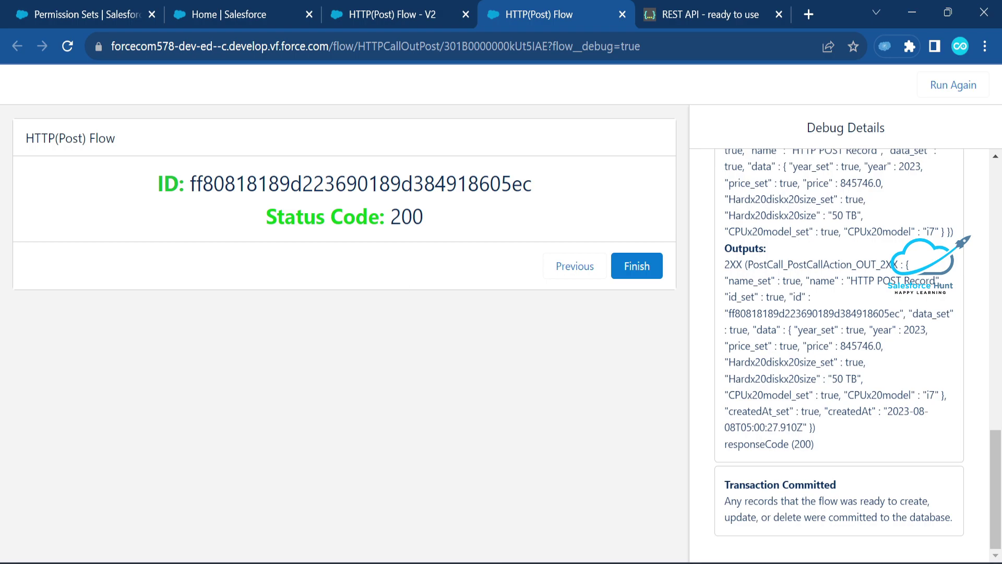
drag(725, 265, 815, 444)
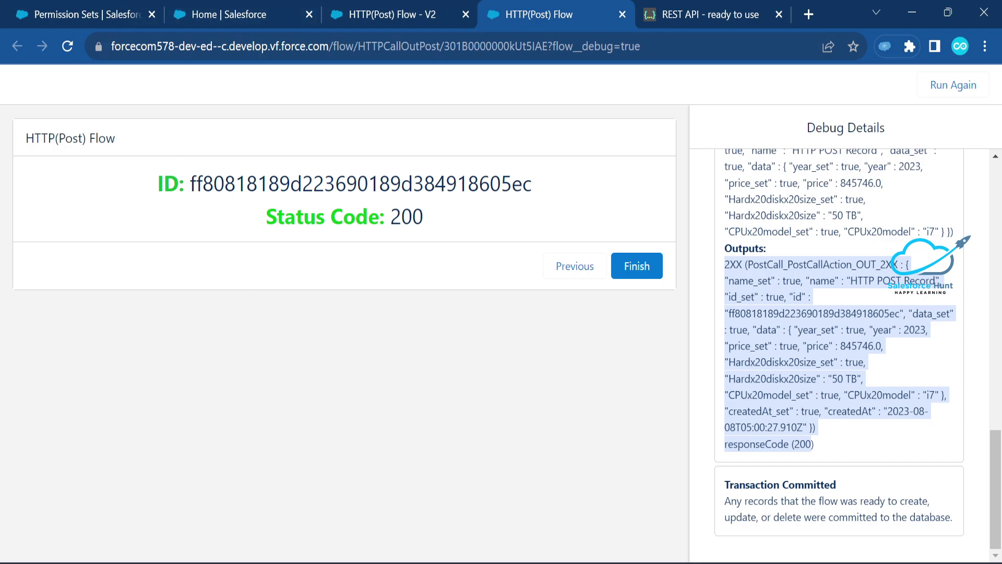
double_click(361, 183)
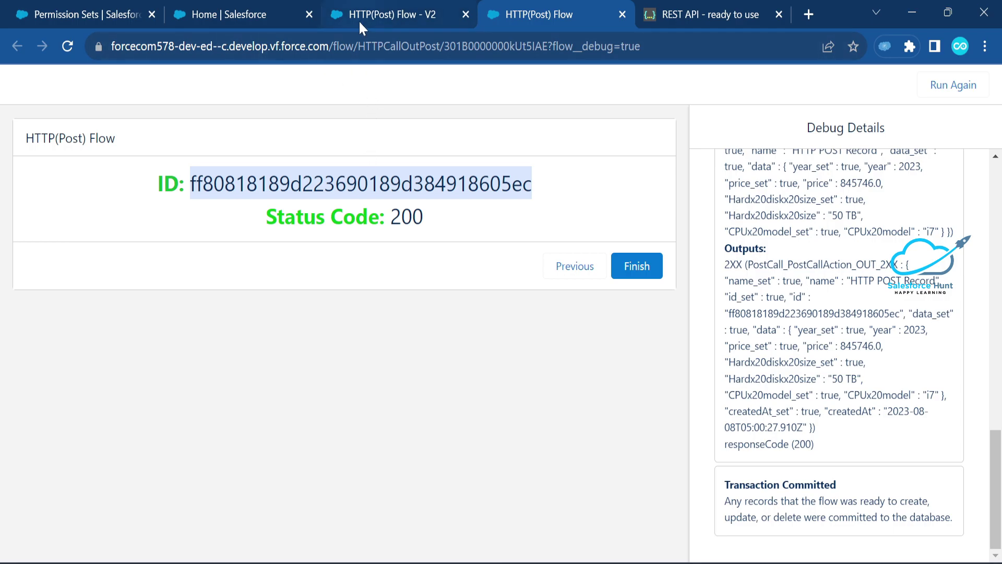
click(255, 16)
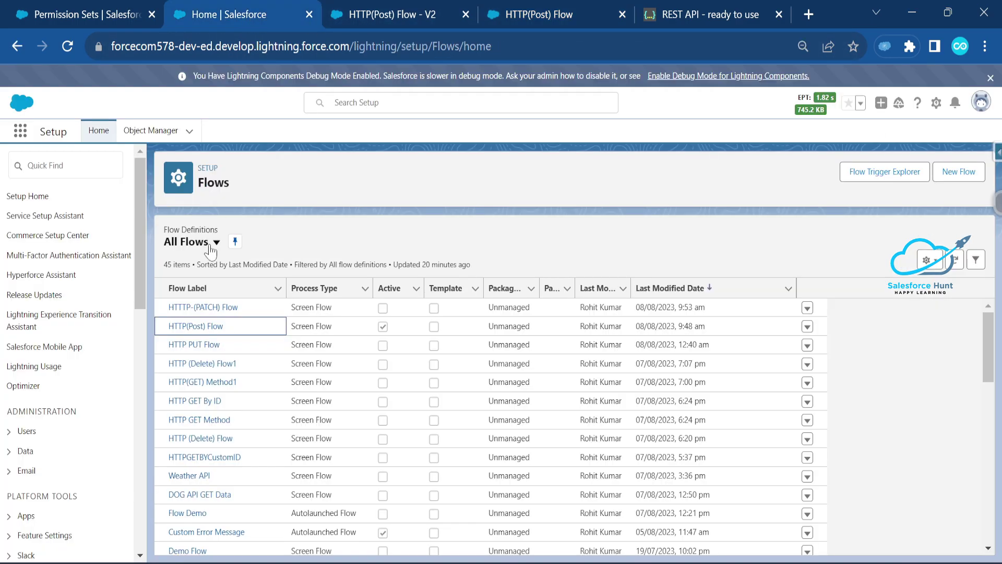
Step: Open HTTP(GET) Method1, review Screen1's Enter Product Id field, then open the HTTPGETMethodDemo action
click(202, 381)
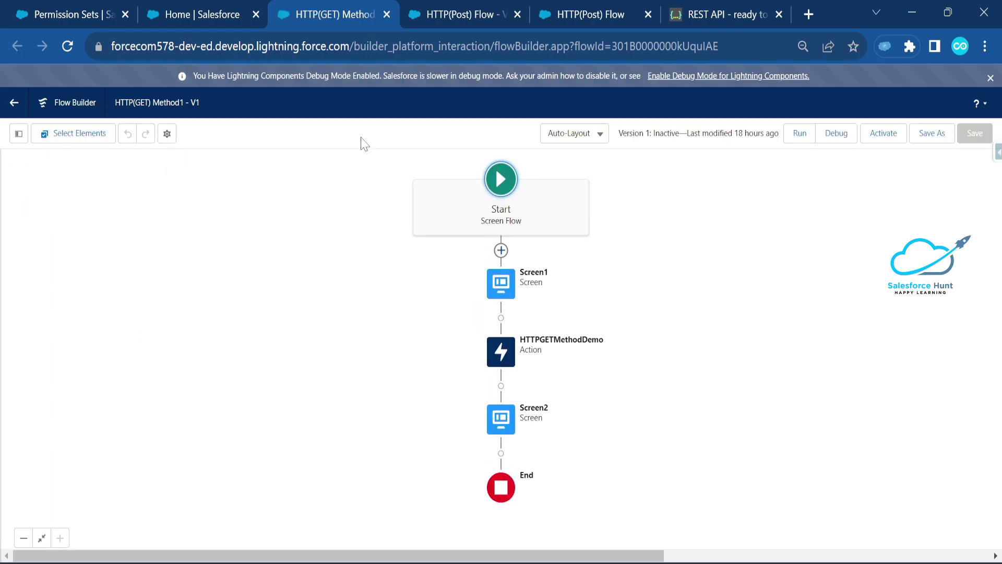
double_click(504, 287)
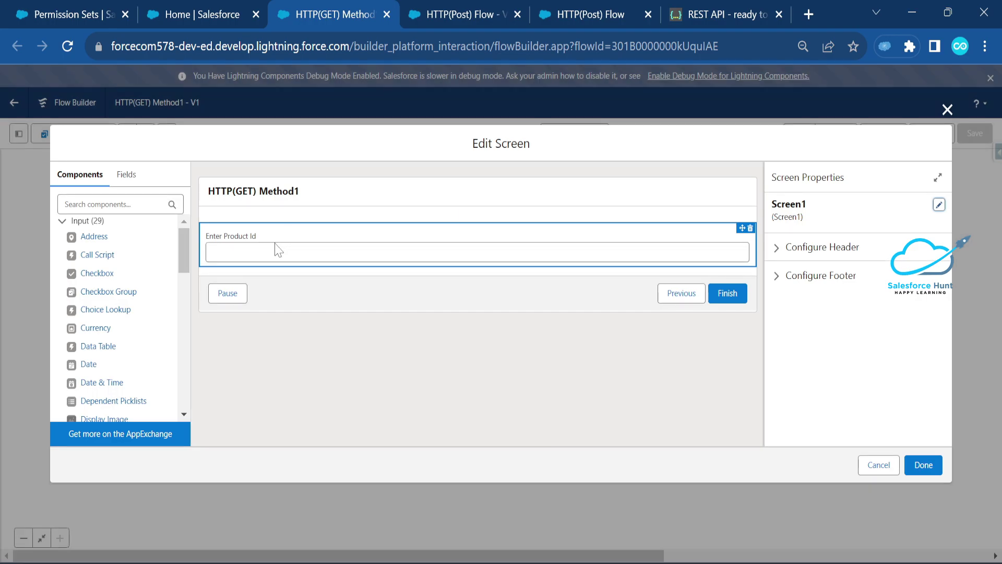
click(278, 250)
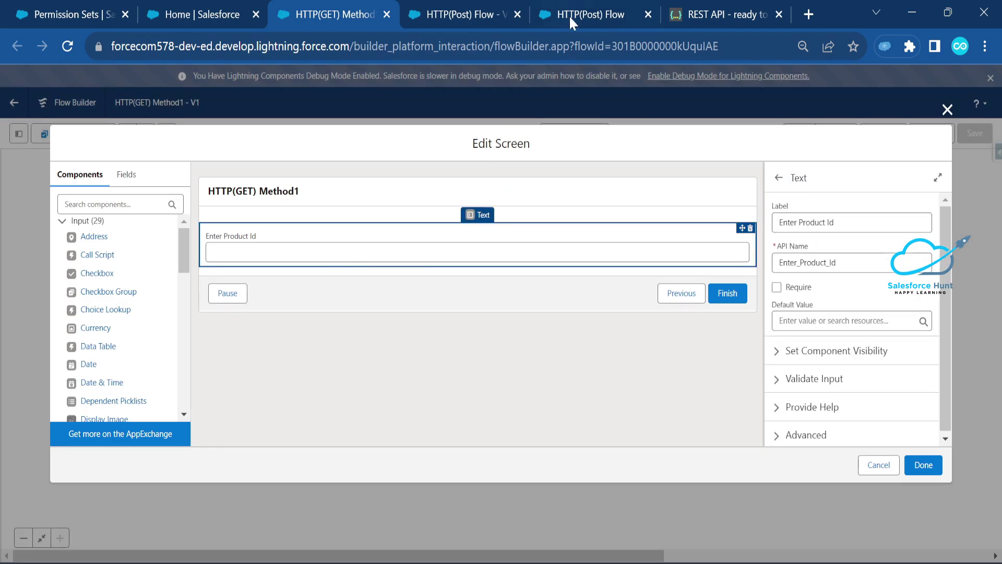
click(619, 15)
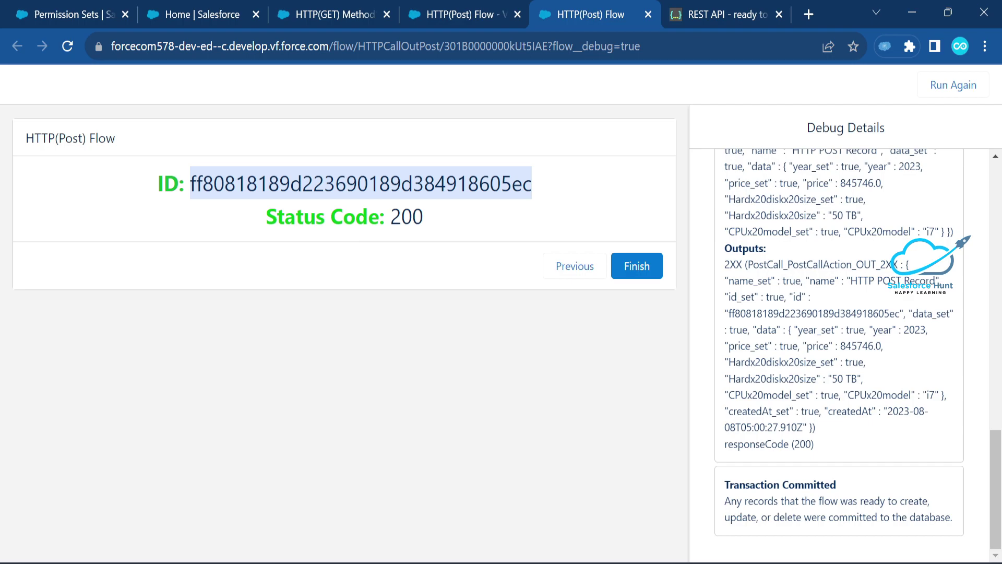
drag(190, 183, 157, 183)
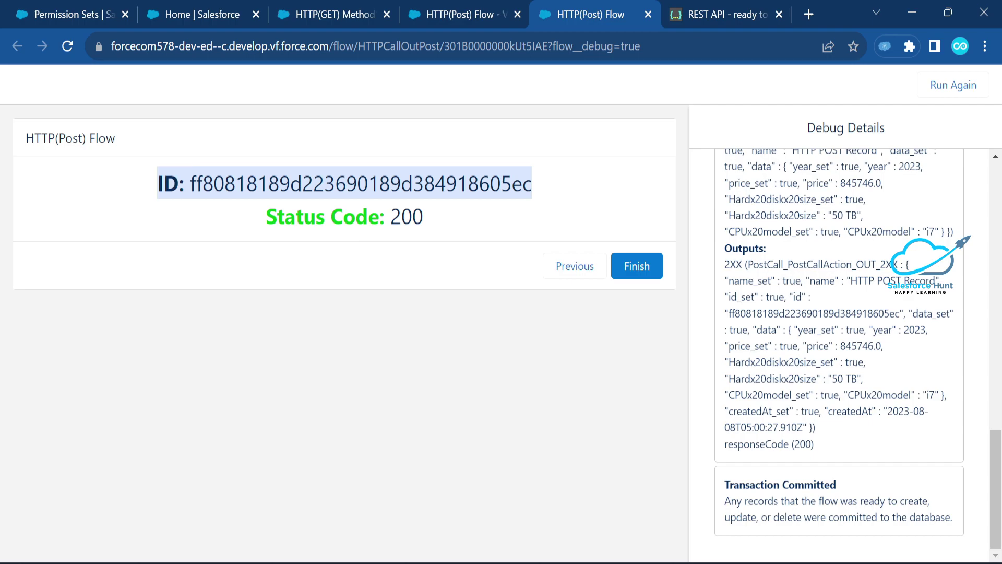
click(340, 16)
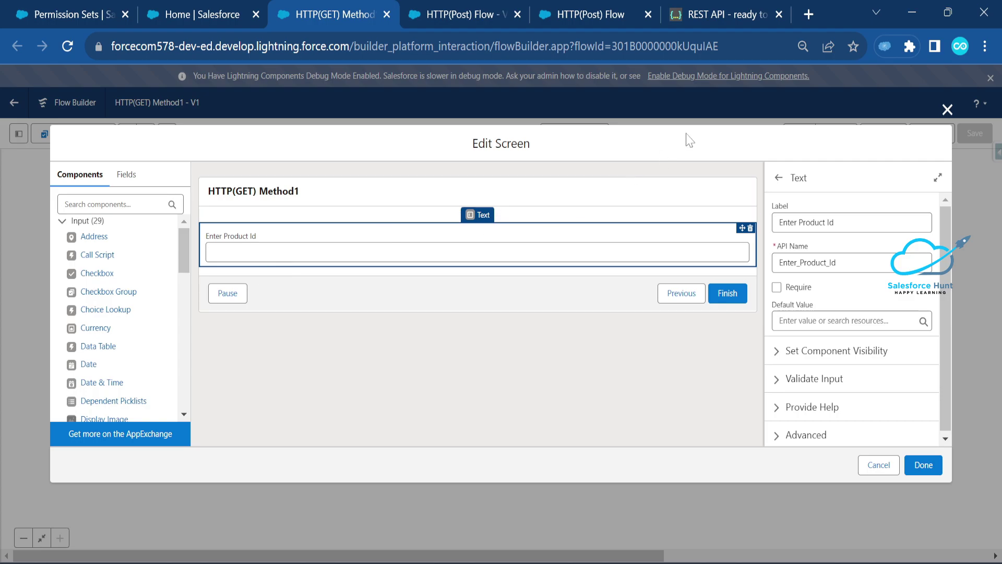
click(948, 110)
click(500, 314)
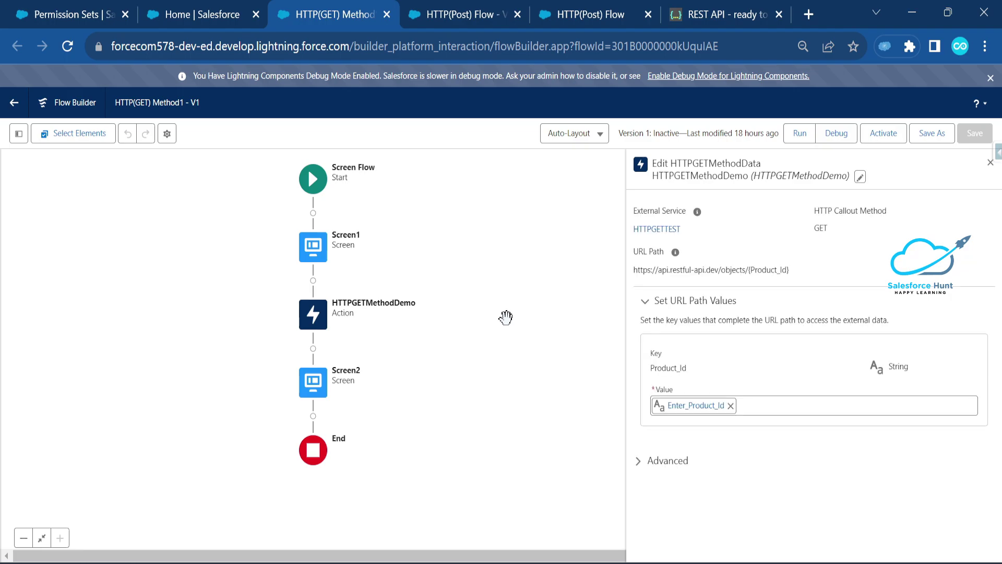
Step: Inspect the HTTPGETMethodDemo GET callout's URL path with its Product_Id placeholder
double_click(856, 227)
drag(790, 271, 632, 272)
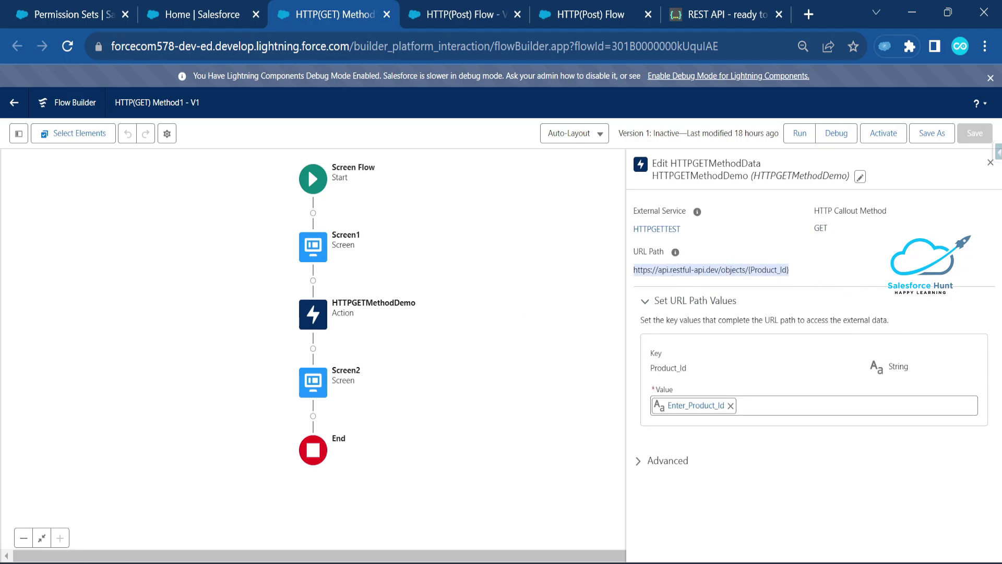
click(632, 273)
drag(719, 271, 637, 270)
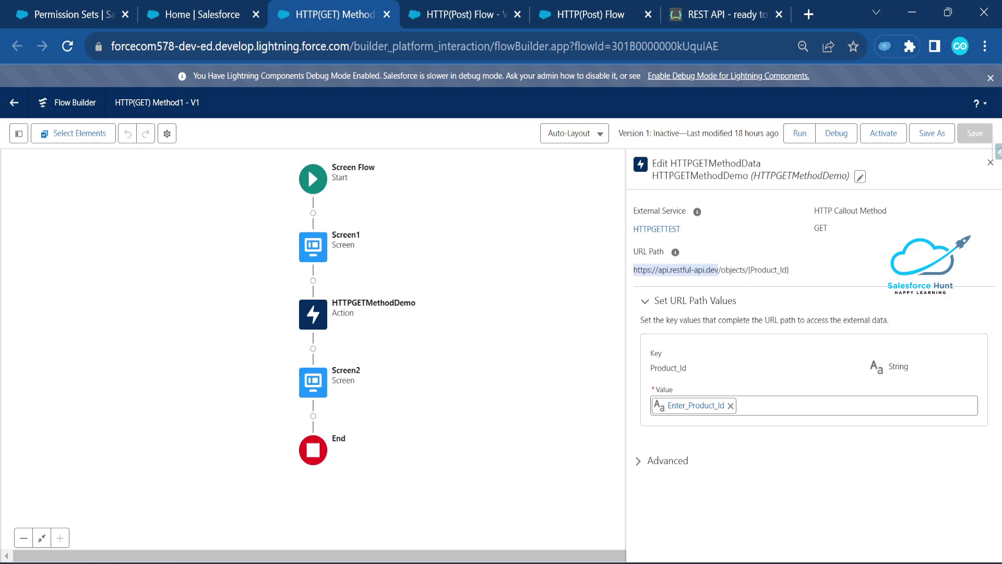
drag(756, 270, 786, 270)
click(794, 273)
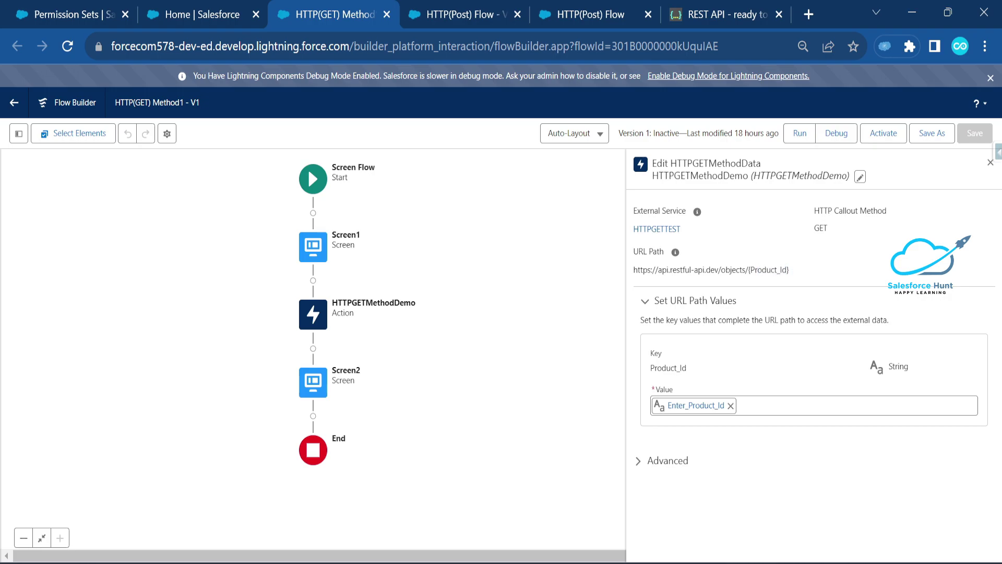
double_click(768, 269)
Step: Close the action panel and open Screen2's editor showing the returned product fields
click(990, 162)
click(329, 387)
double_click(347, 387)
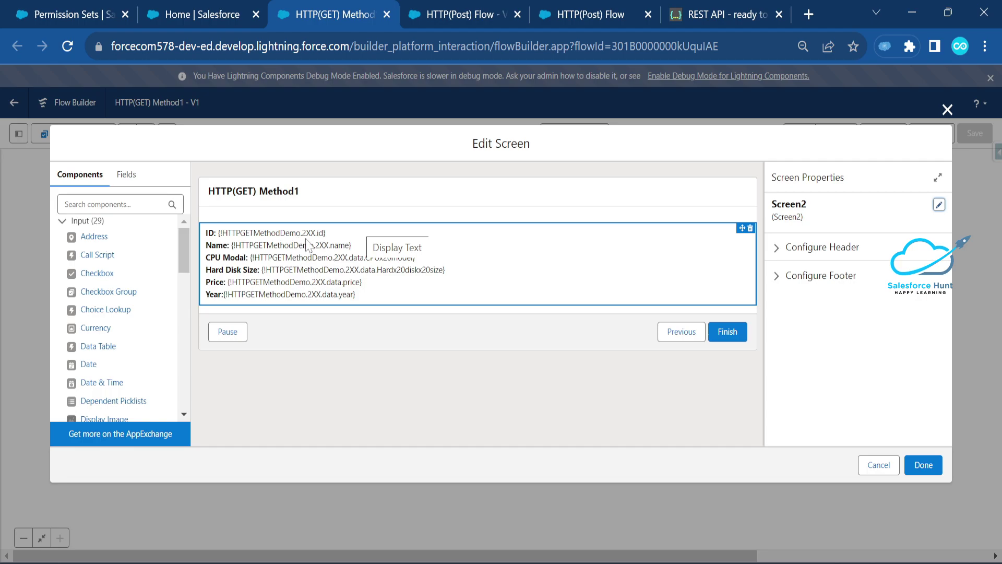
Step: Cancel the Screen2 editor and debug-run HTTP(GET) Method1 with default options
click(879, 464)
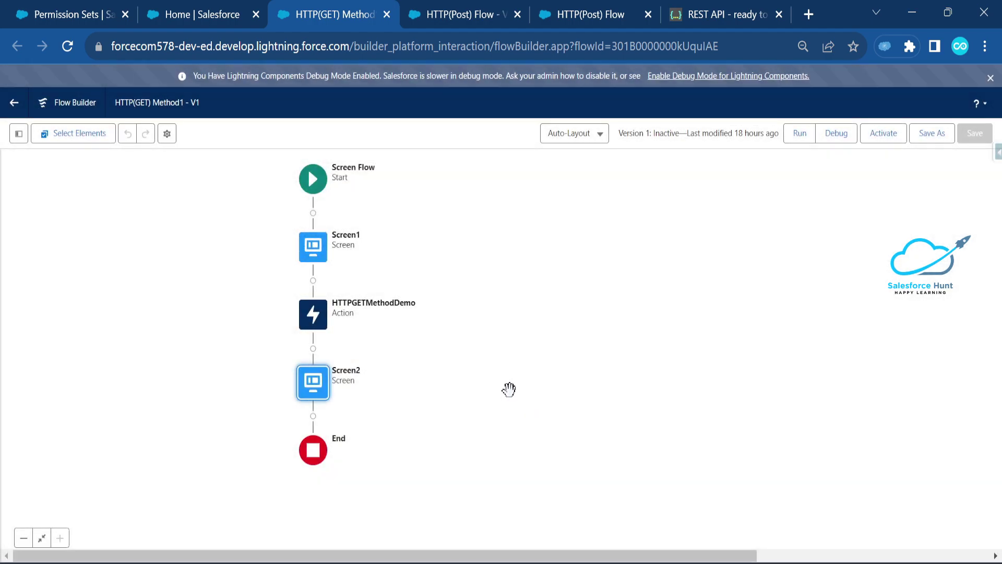
click(836, 134)
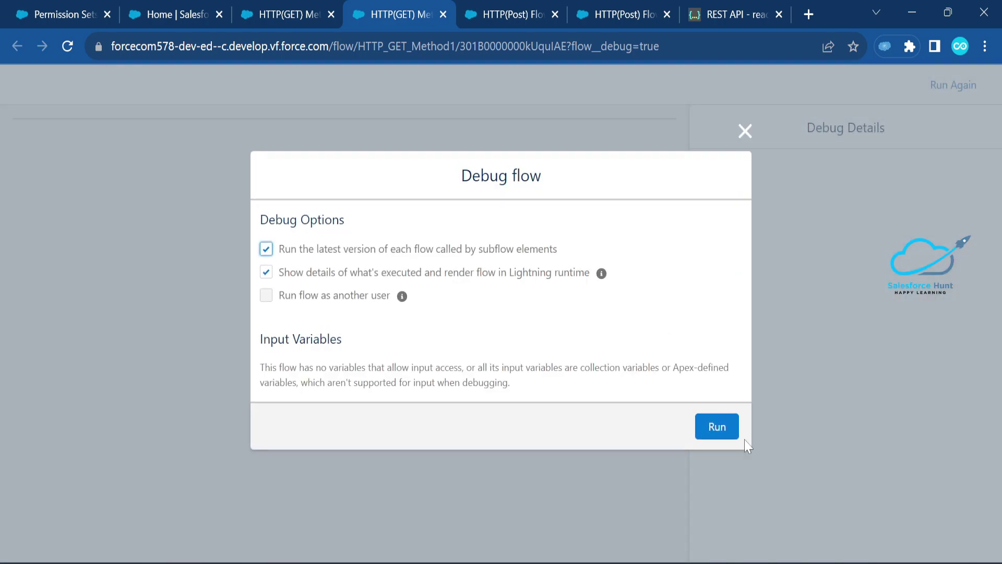
click(716, 426)
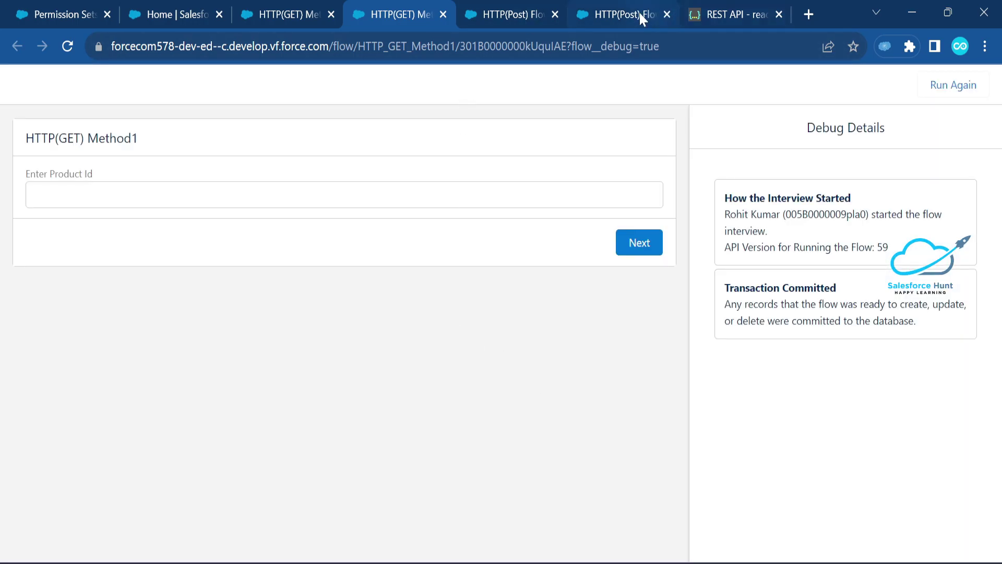
Step: Paste the POST run's returned record ID into the GET flow's Product Id field and fetch it
click(641, 14)
double_click(360, 182)
key(ctrl+c)
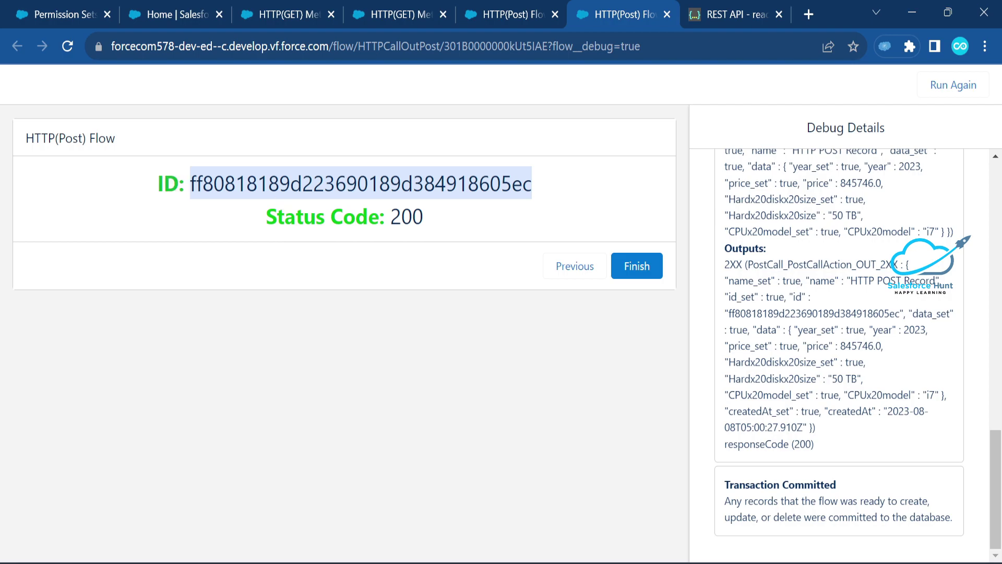
click(371, 15)
click(157, 194)
key(ctrl+v)
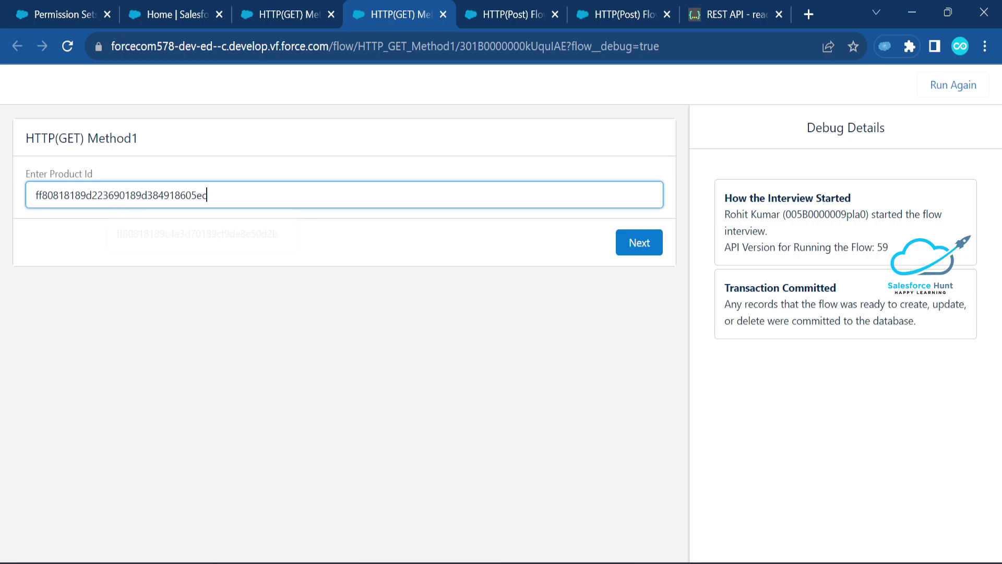
click(627, 250)
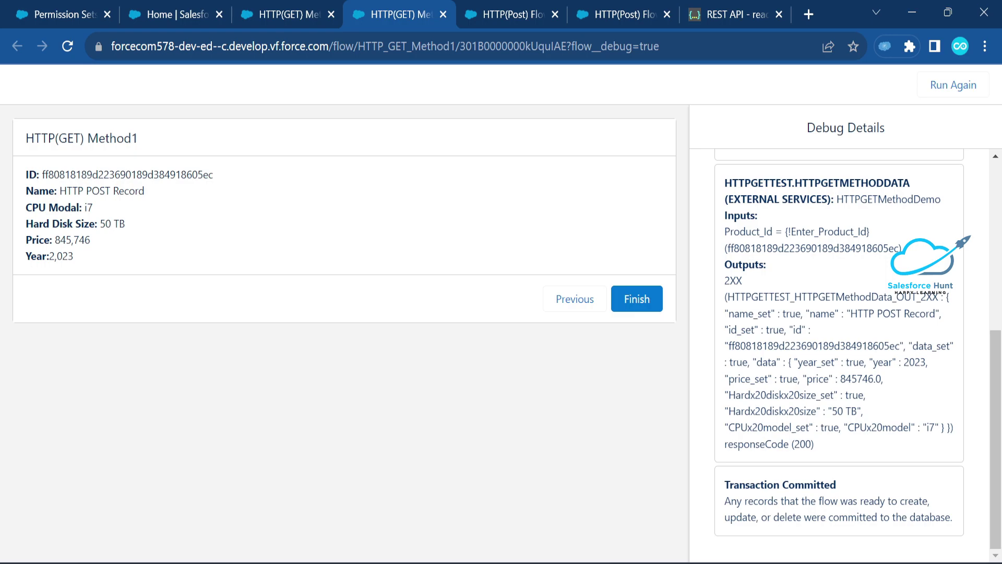
Step: Verify the returned name 'HTTP POST Record' and CPU i7, then return to the Flows list
drag(58, 191, 150, 192)
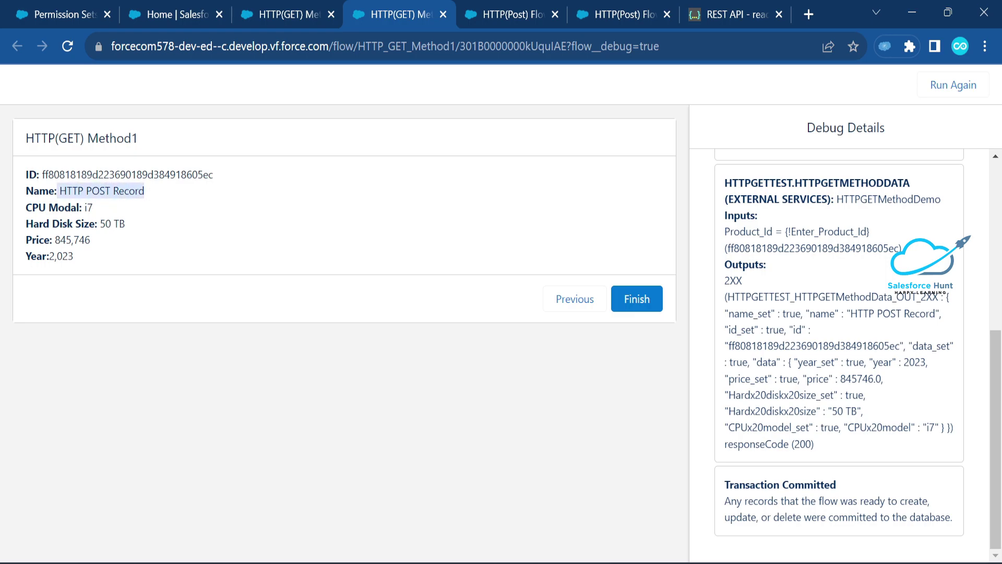
drag(84, 207, 98, 205)
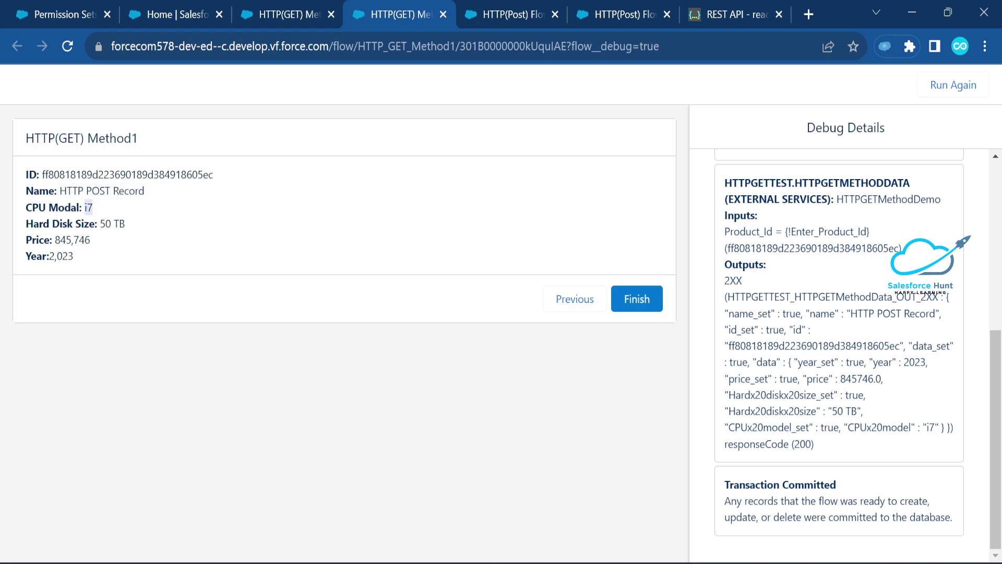
drag(78, 261, 26, 189)
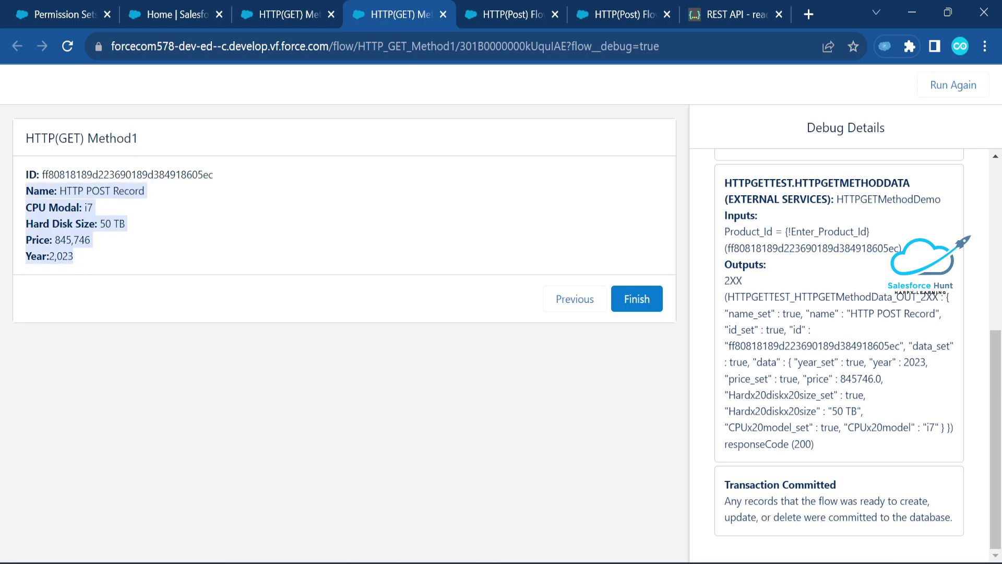
click(189, 217)
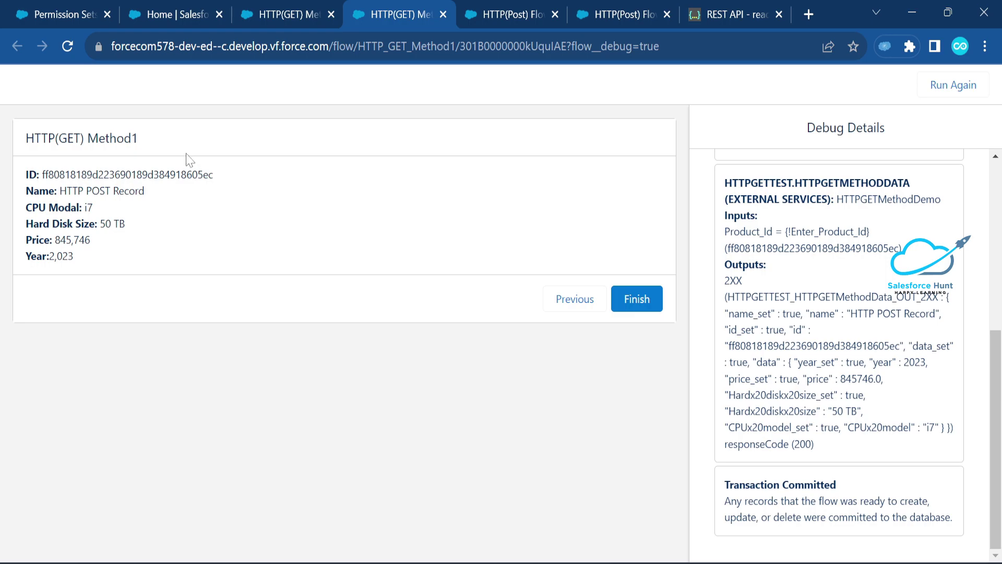
click(165, 17)
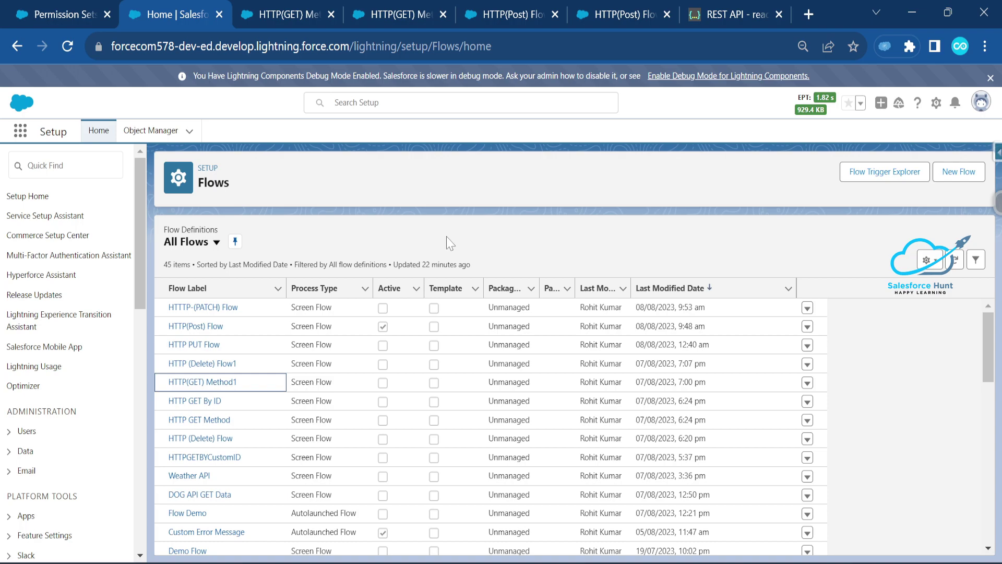
Step: Open HTTP PUT Flow and its Screen1 editor with Product Id, Name and CPU model inputs
click(203, 348)
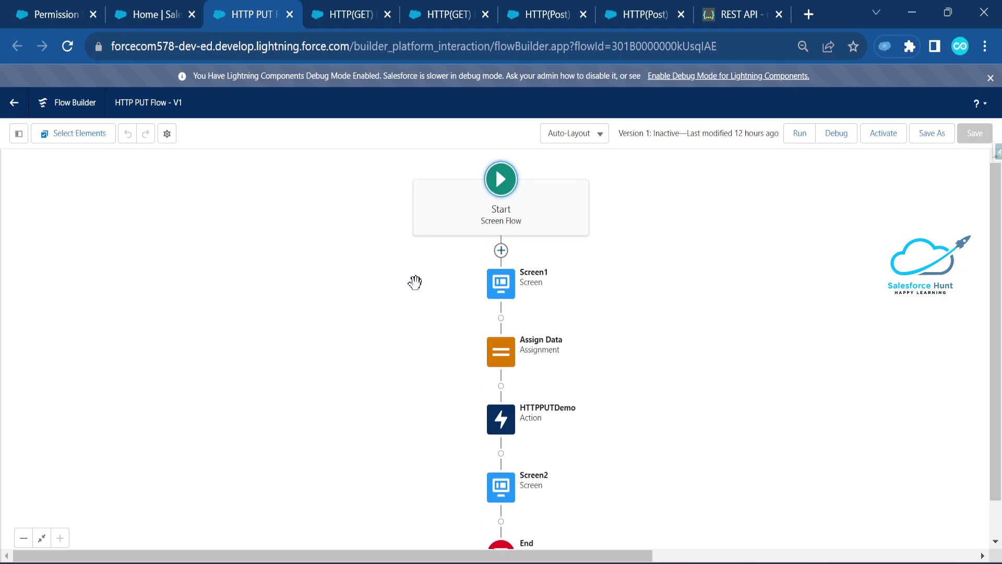
double_click(480, 236)
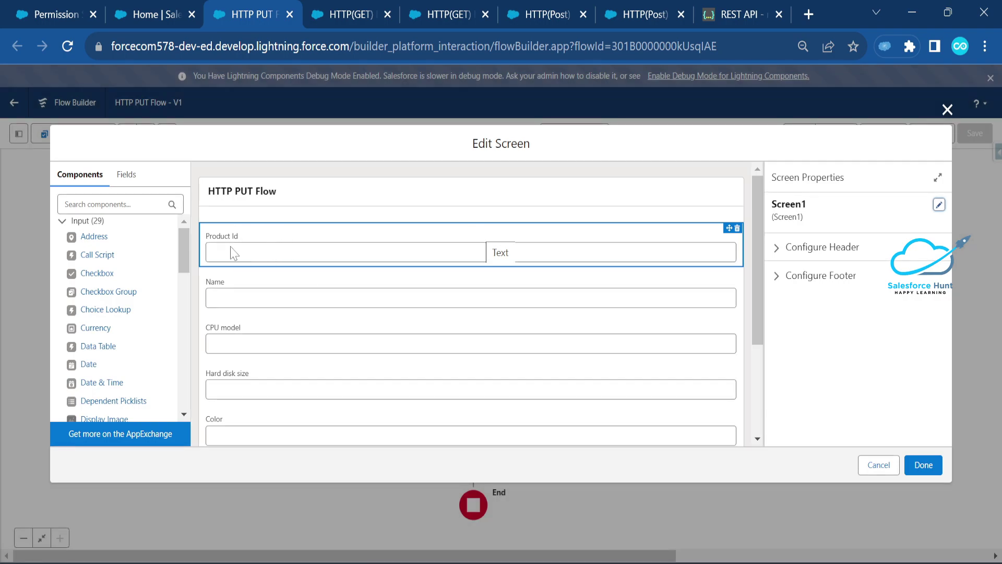
Step: Compare Screen1's fields with the restful-api.dev PUT update-object request body example
click(270, 294)
scroll(277, 314, down, 3)
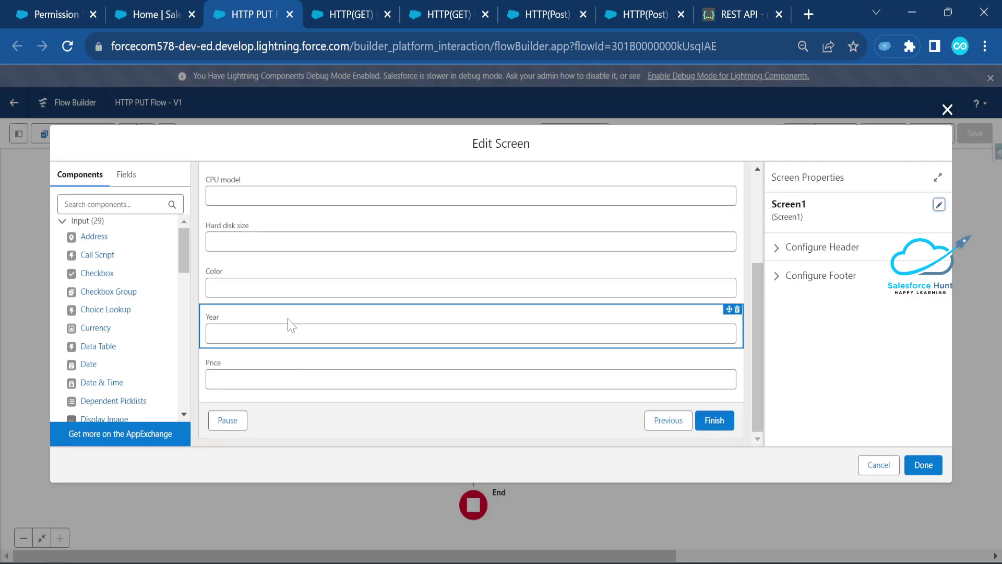
scroll(366, 261, up, 2)
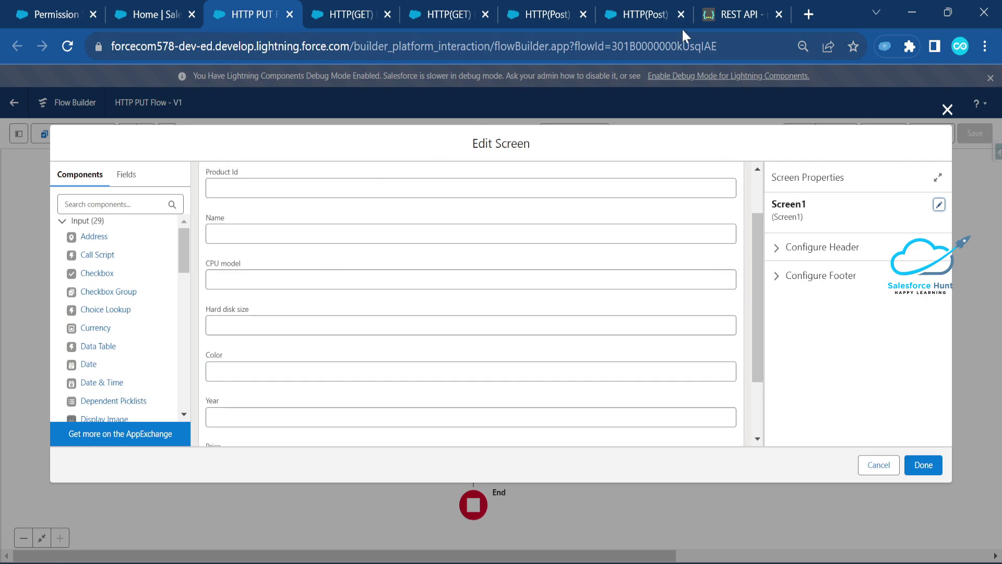
click(716, 19)
scroll(197, 403, down, 2)
click(243, 417)
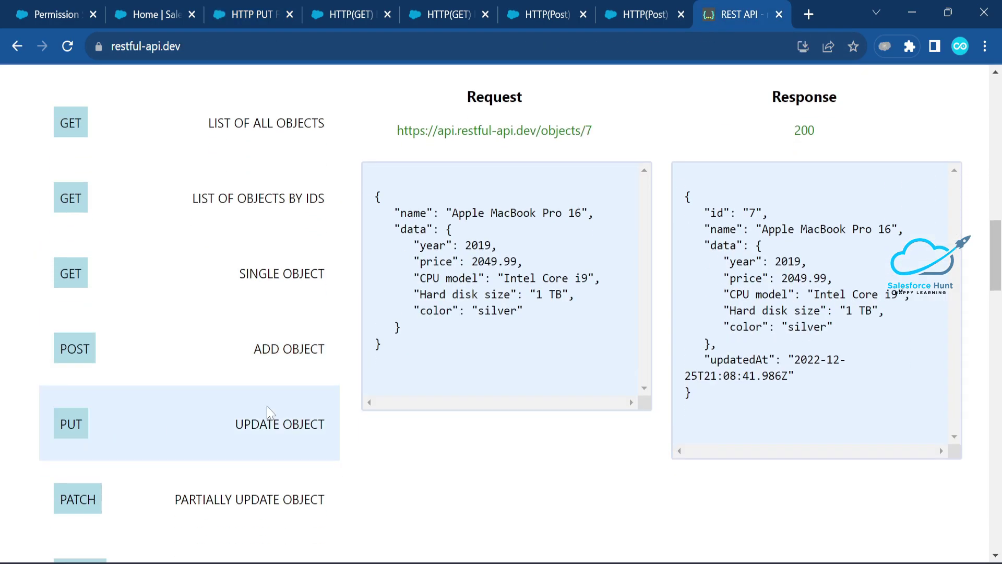
drag(394, 213, 448, 336)
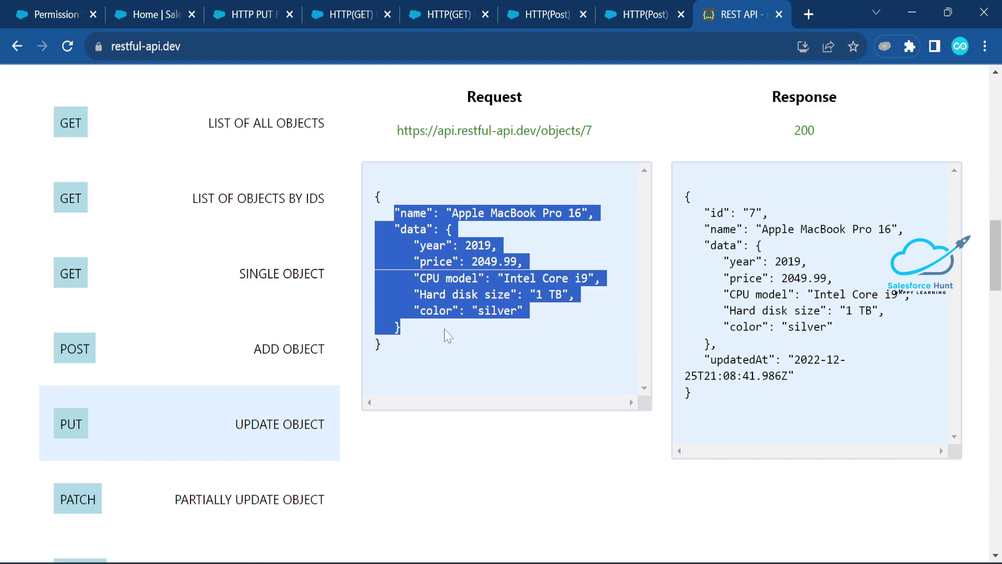
click(448, 335)
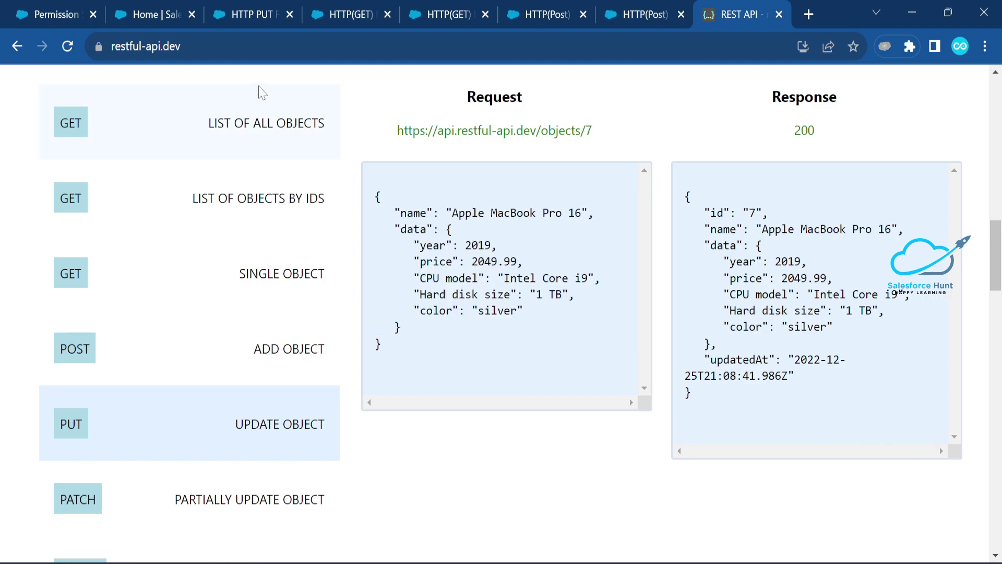
Step: Back in Screen1, check the Year and CPU model fields, then close the editor
click(335, 17)
click(269, 20)
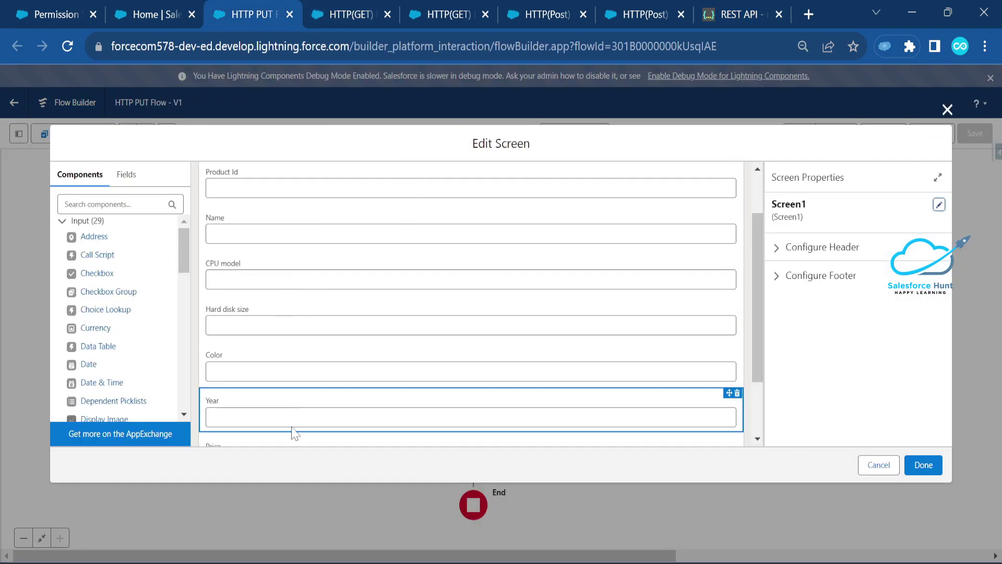
scroll(295, 433, down, 2)
click(318, 332)
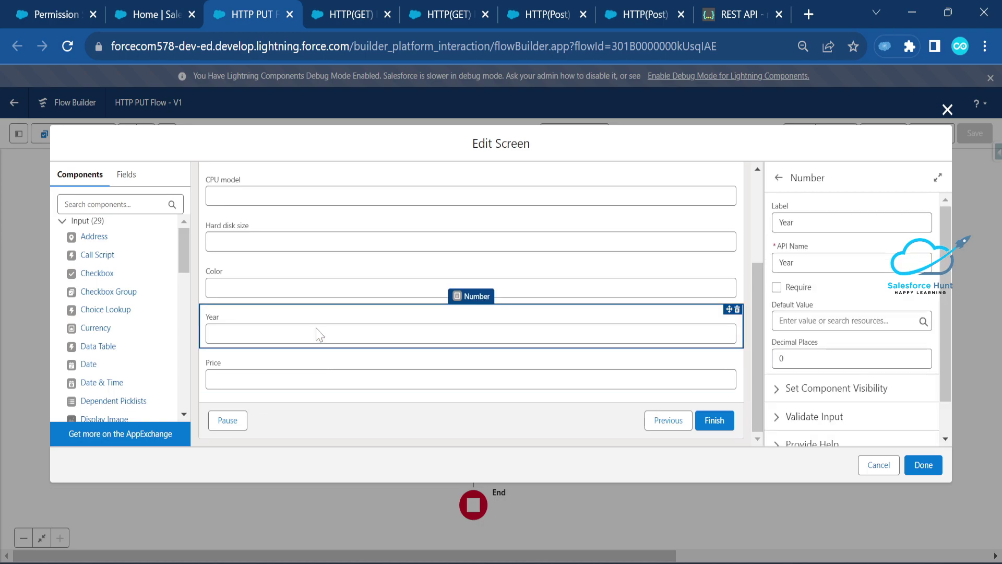
click(336, 187)
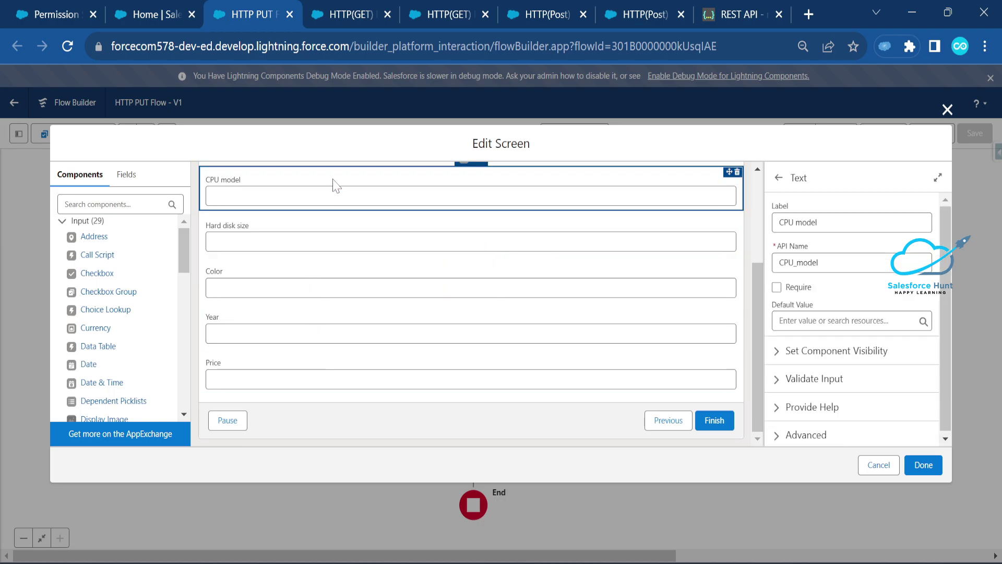
scroll(335, 186, up, 3)
click(947, 109)
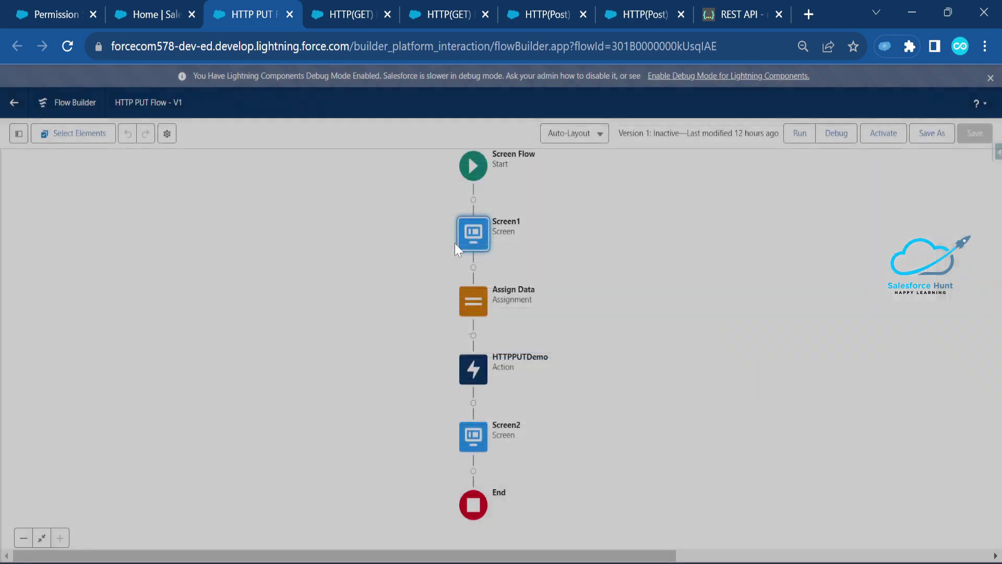
Step: Review the Assign Data mappings and the HTTPPUTDemo action's PUT method
double_click(473, 301)
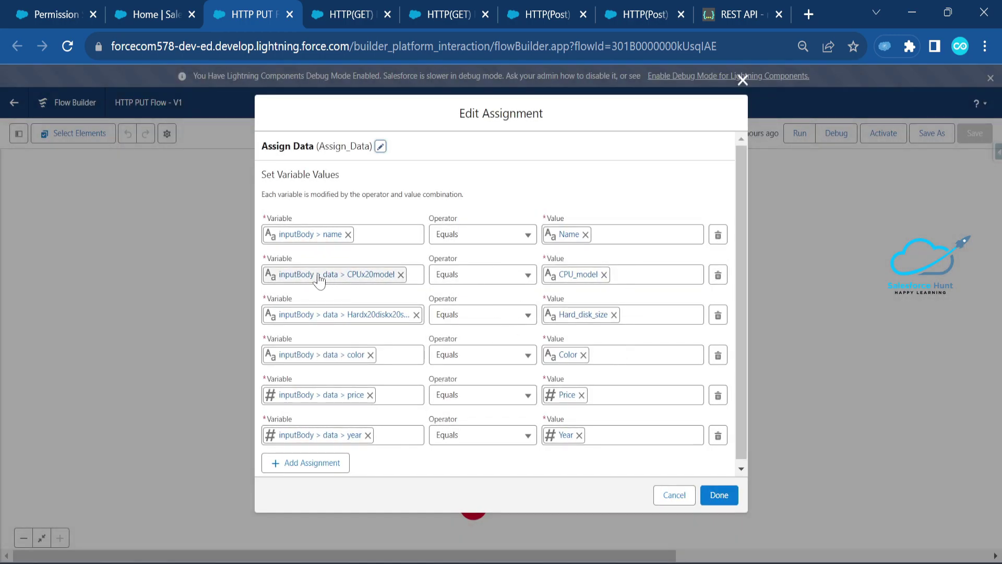
click(742, 80)
double_click(473, 370)
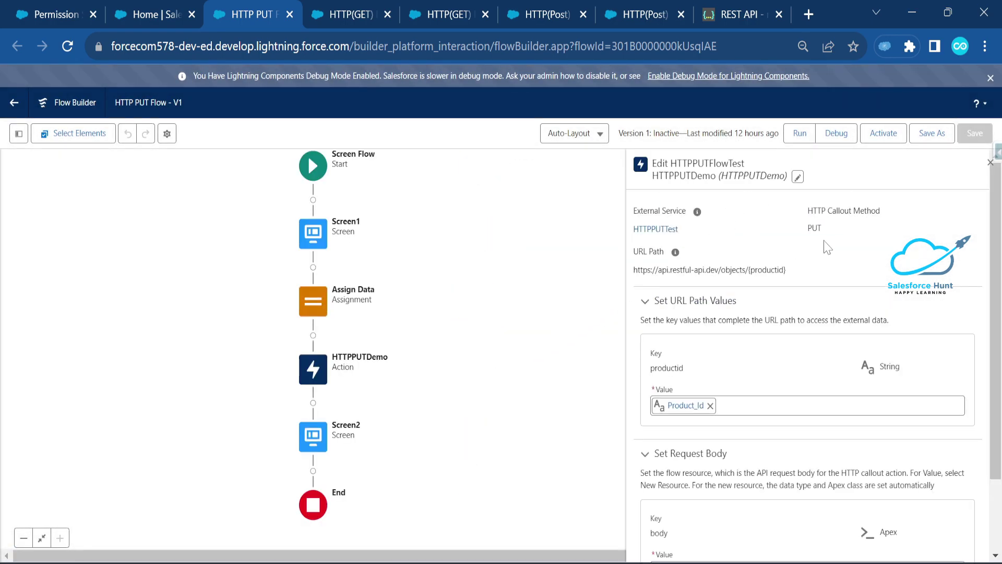
drag(808, 229, 831, 230)
click(831, 230)
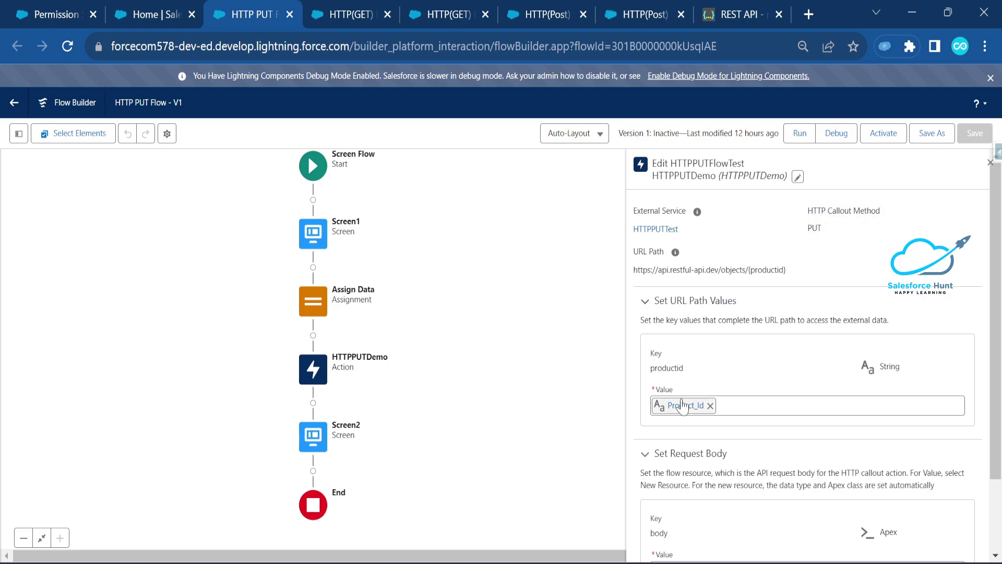
Step: Scroll through the HTTPPUTDemo settings, close them, and open Screen2's editor
scroll(684, 410, down, 2)
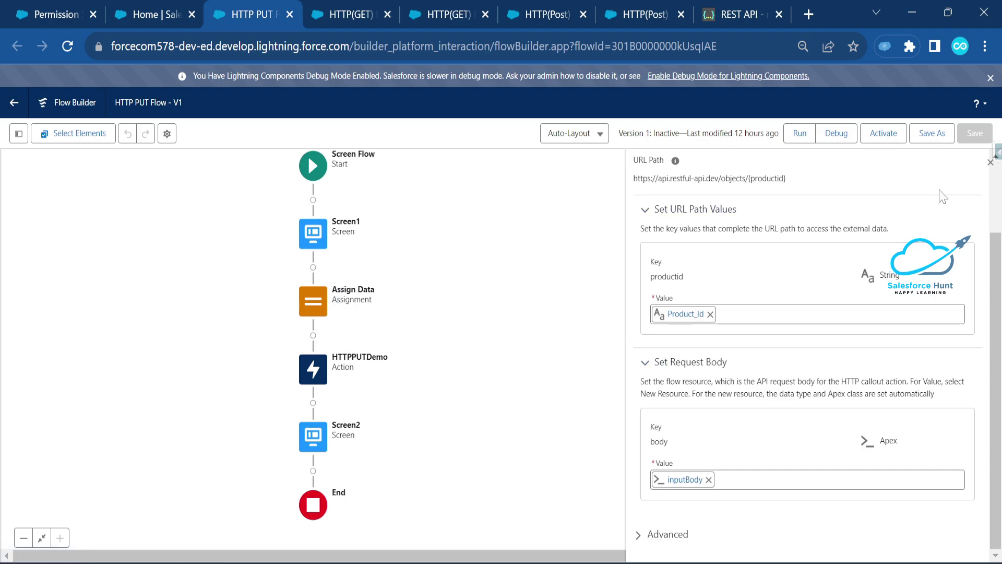
click(990, 163)
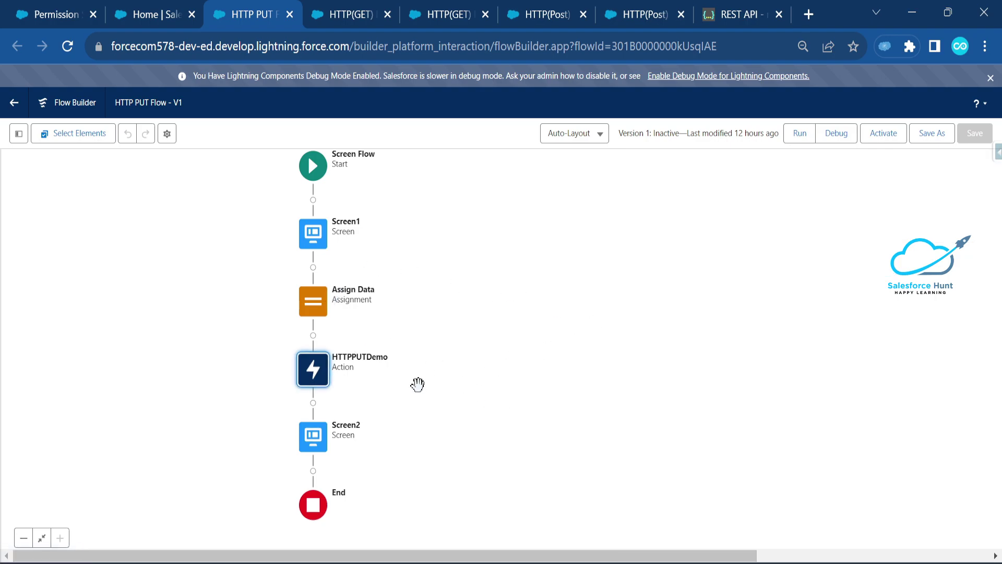
double_click(313, 441)
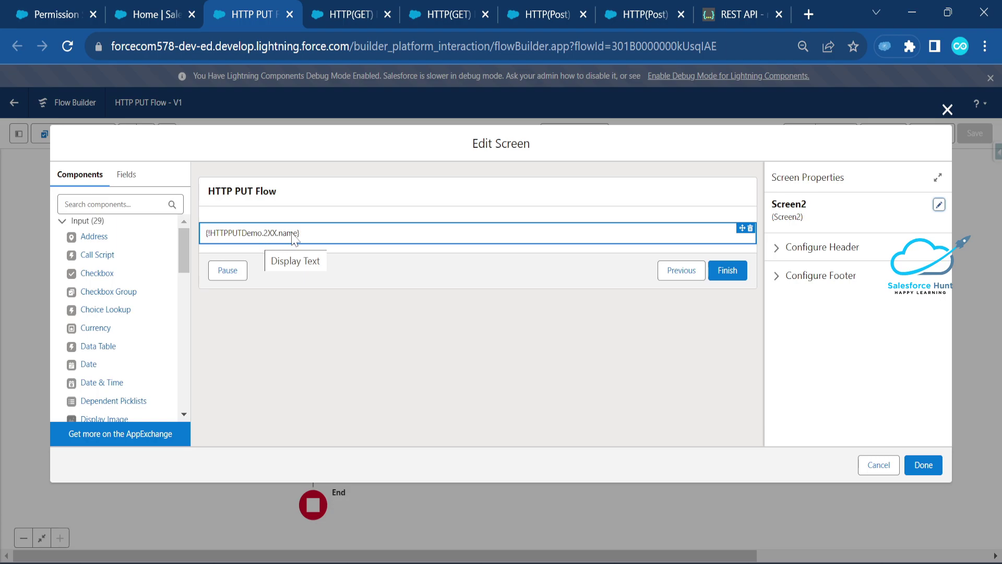
Step: Add a bold 'Name:' label to Screen2's display text
click(509, 236)
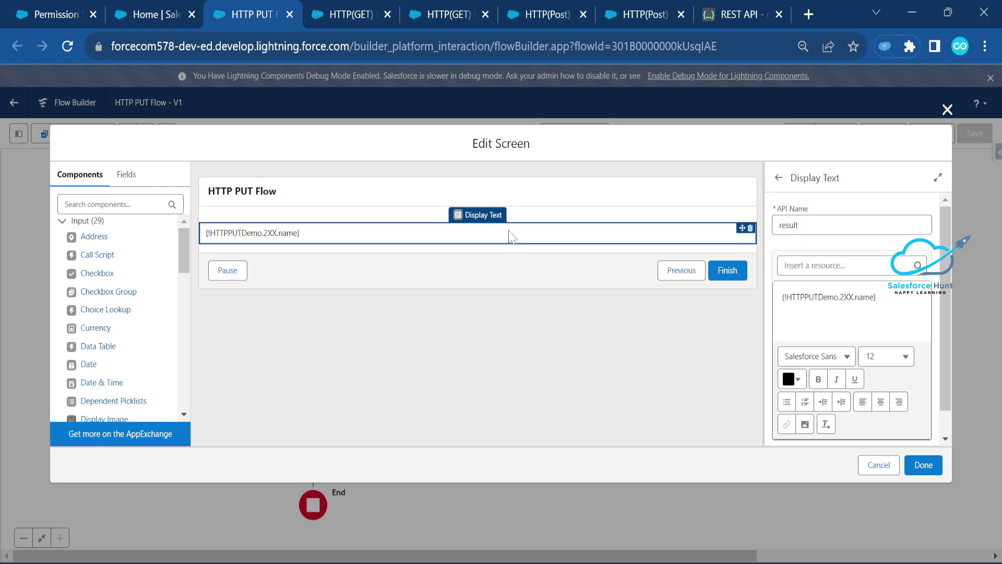
click(782, 297)
text(Name:)
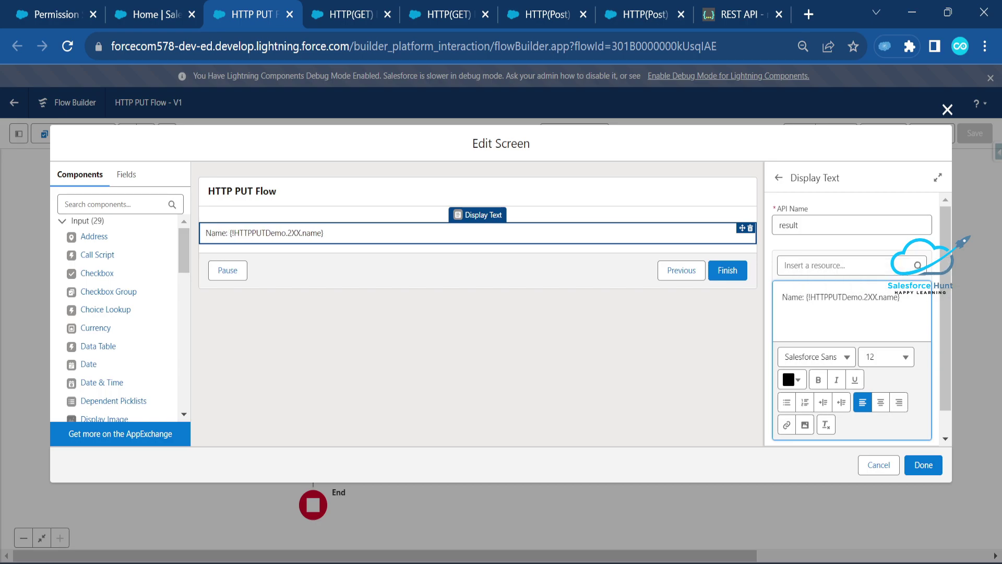
drag(803, 297, 783, 297)
key(ctrl+b)
Step: Add a new bold 'Updated: Date:' line below the name line
click(901, 297)
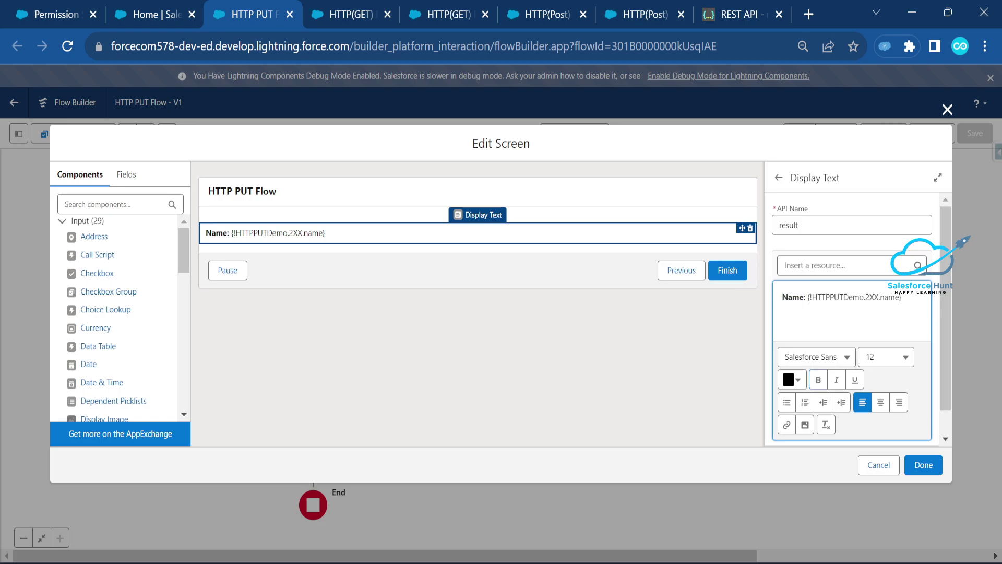
key(Return)
text(U)
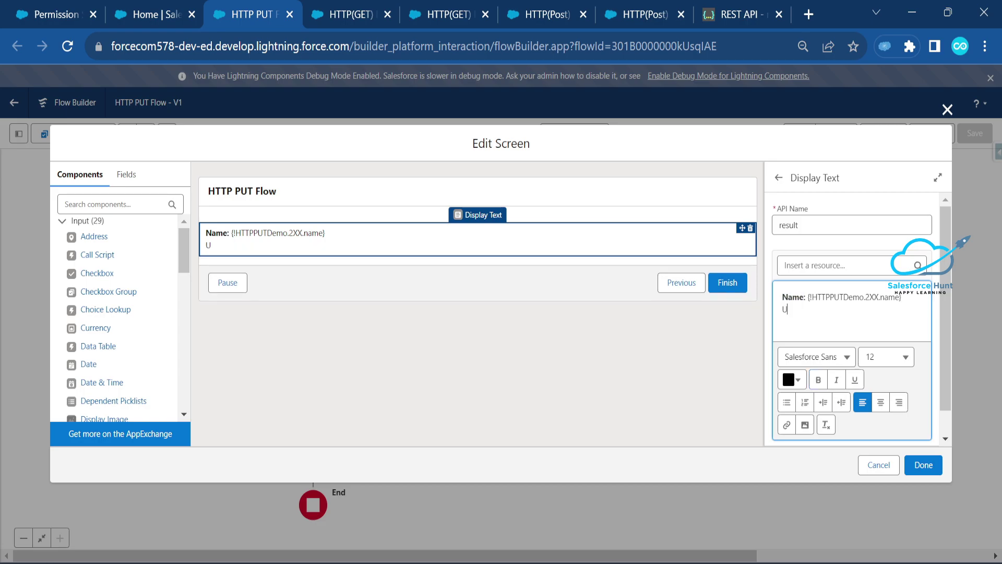
text(pdated:)
text( Date:)
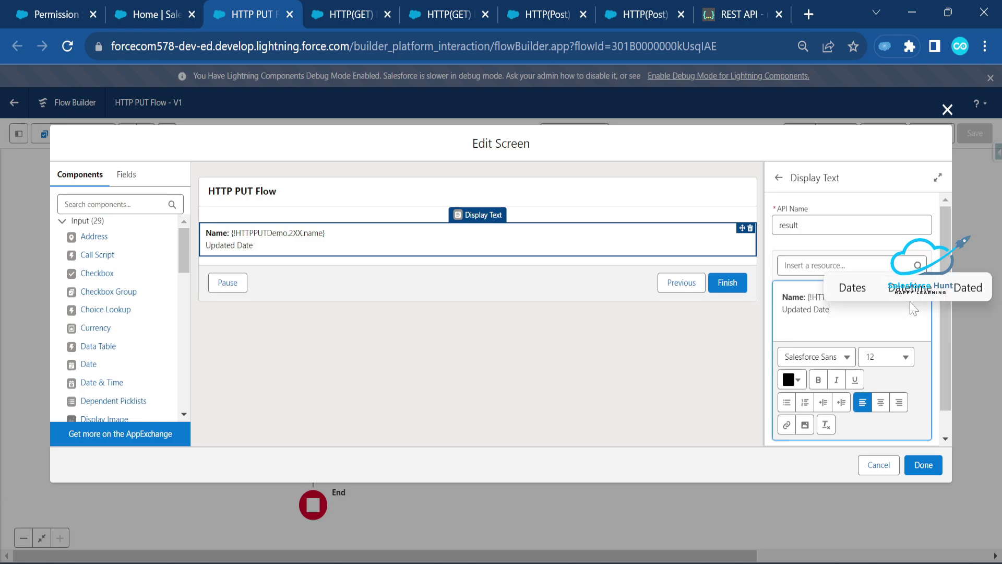
key(shift+Home)
key(ctrl+b)
key(End)
key(ctrl+b)
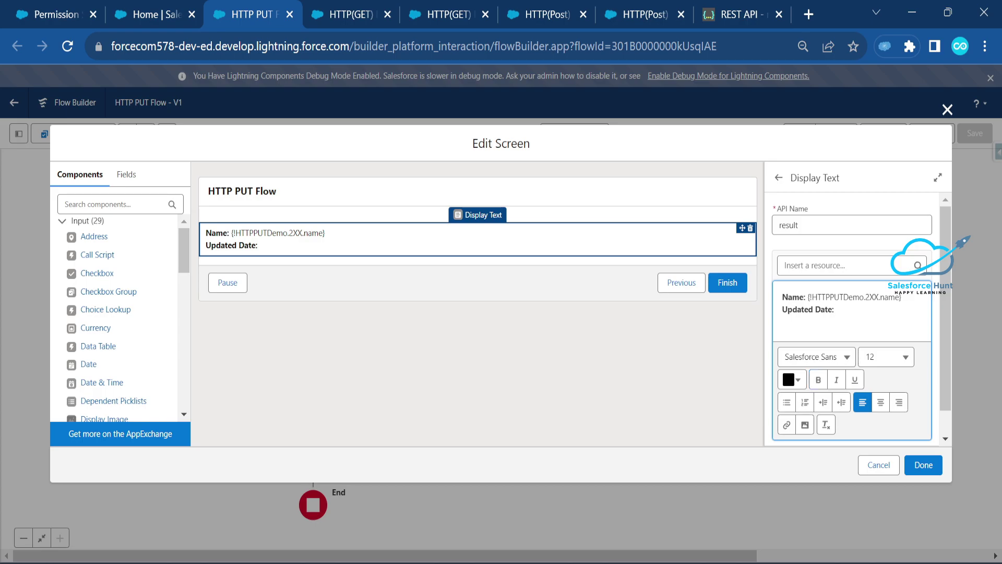
Step: Insert {!HTTPPUTDemo.2XX.updatedAt} after the label, confirm Screen2, and save the flow
click(836, 265)
click(834, 342)
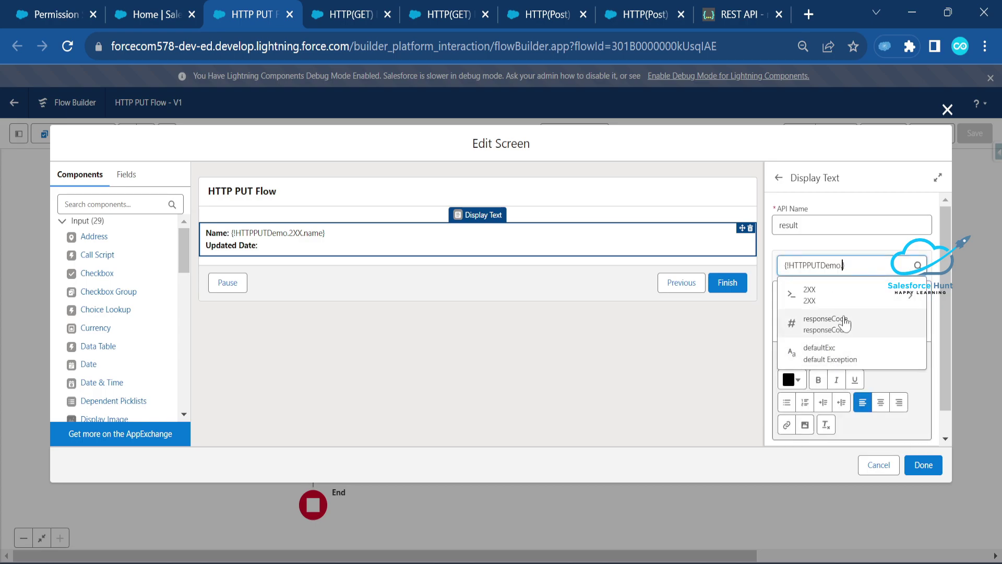
click(846, 295)
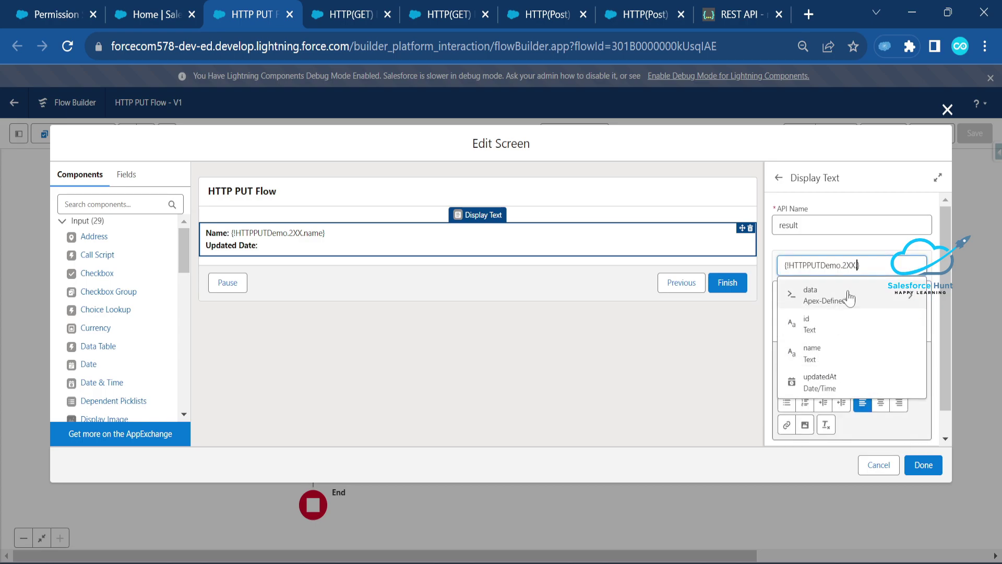
click(835, 383)
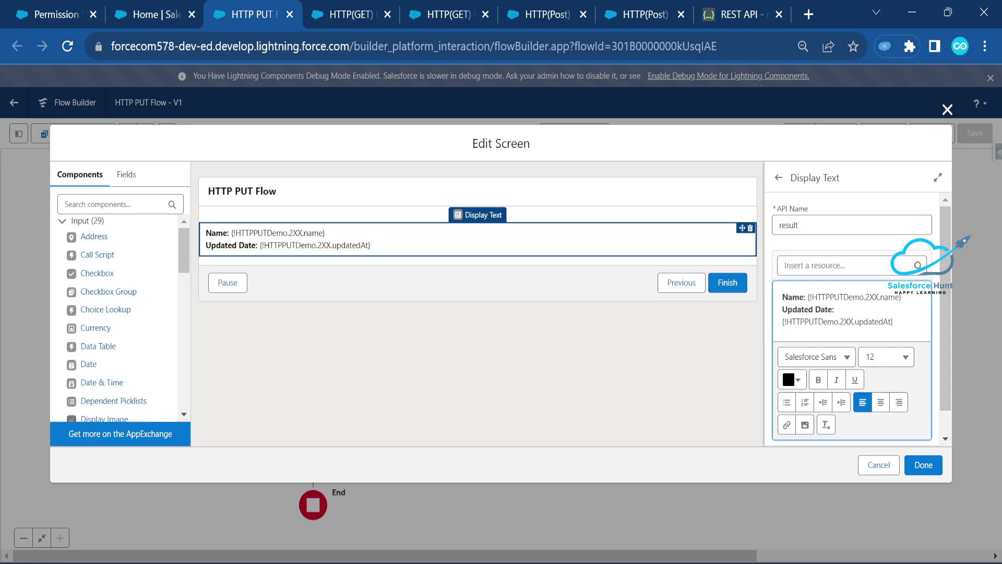
click(923, 464)
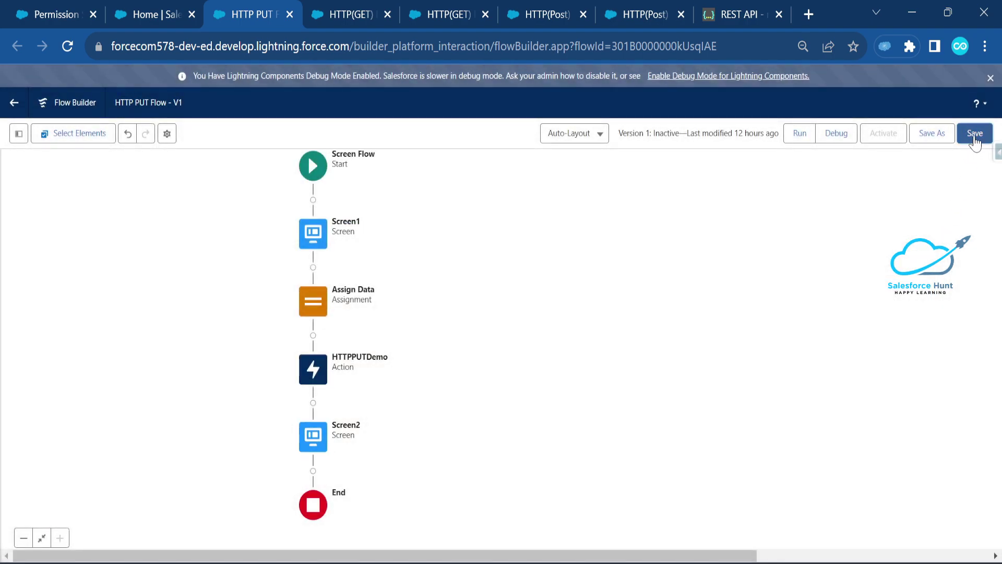
click(975, 134)
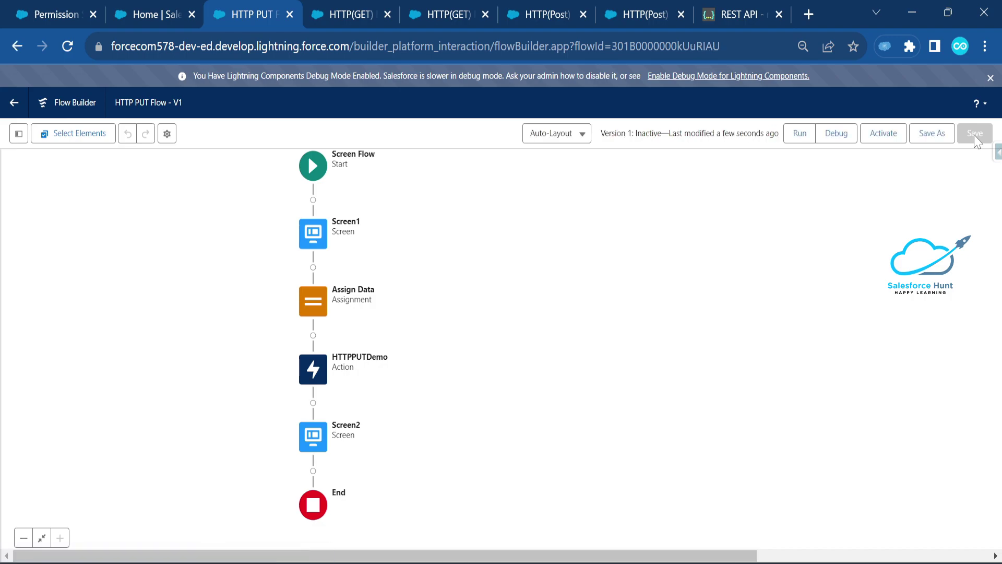
Step: Start a PUT flow debug run and review the existing record's current values on the GET result
click(840, 132)
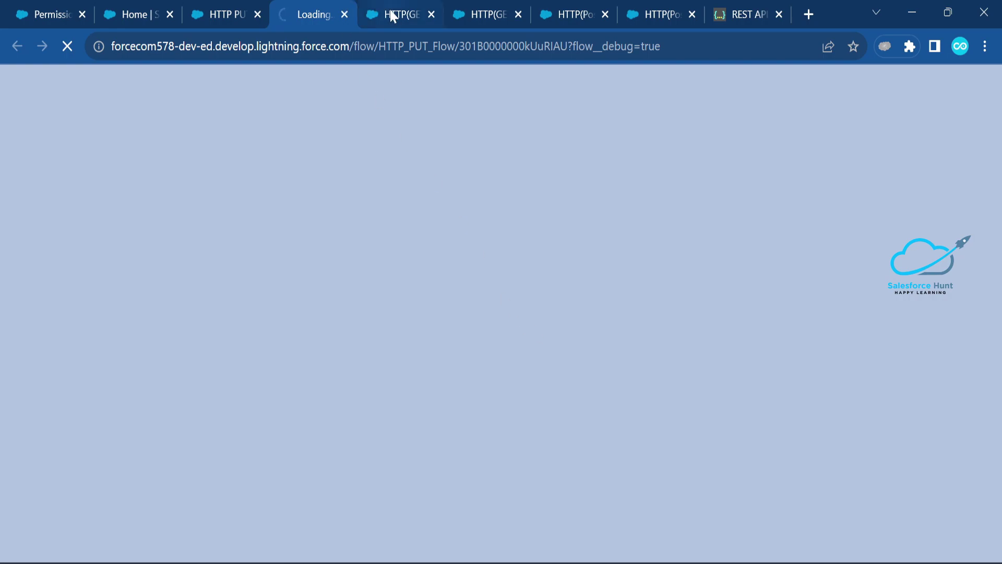
click(393, 16)
click(503, 15)
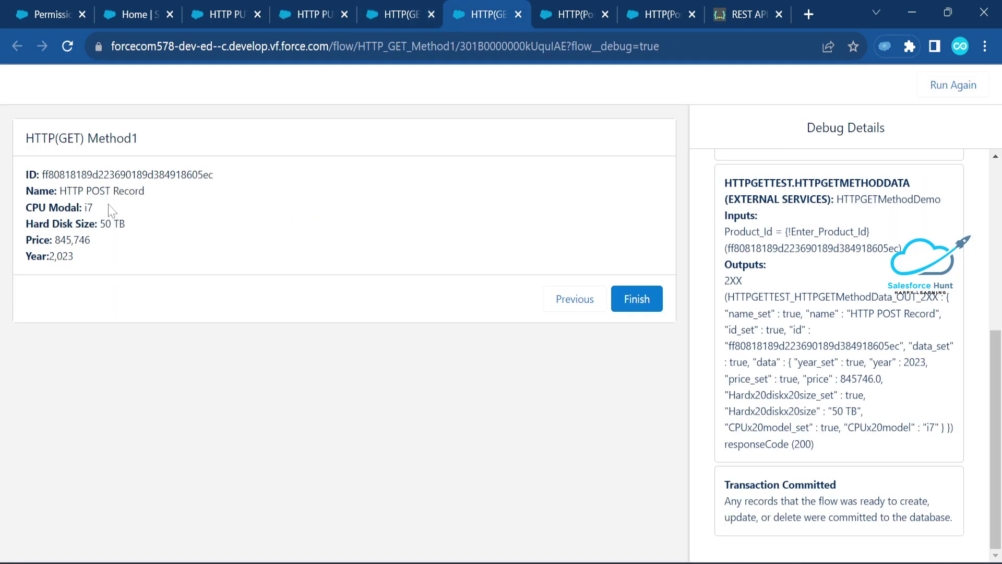
drag(117, 258, 92, 190)
click(126, 214)
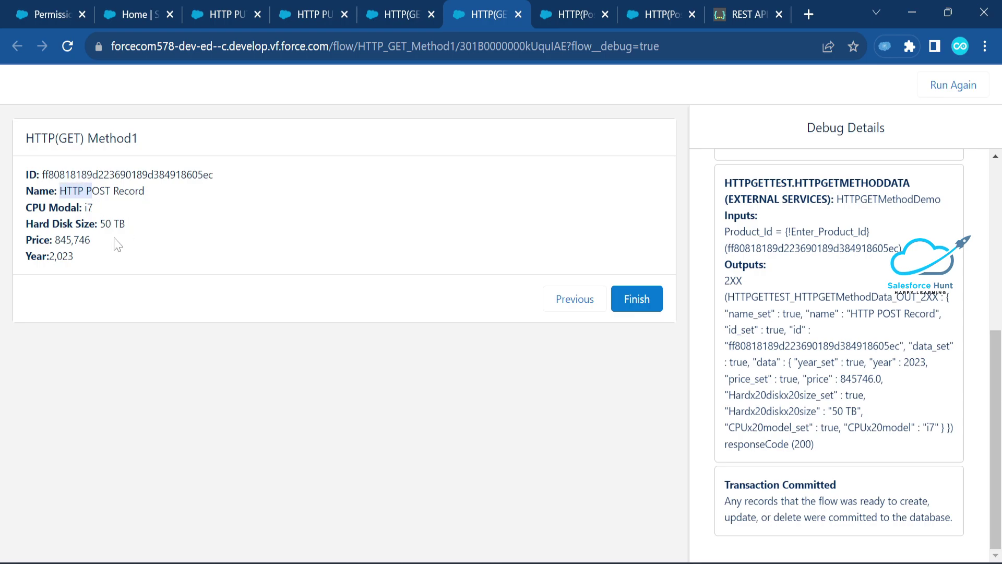
click(94, 256)
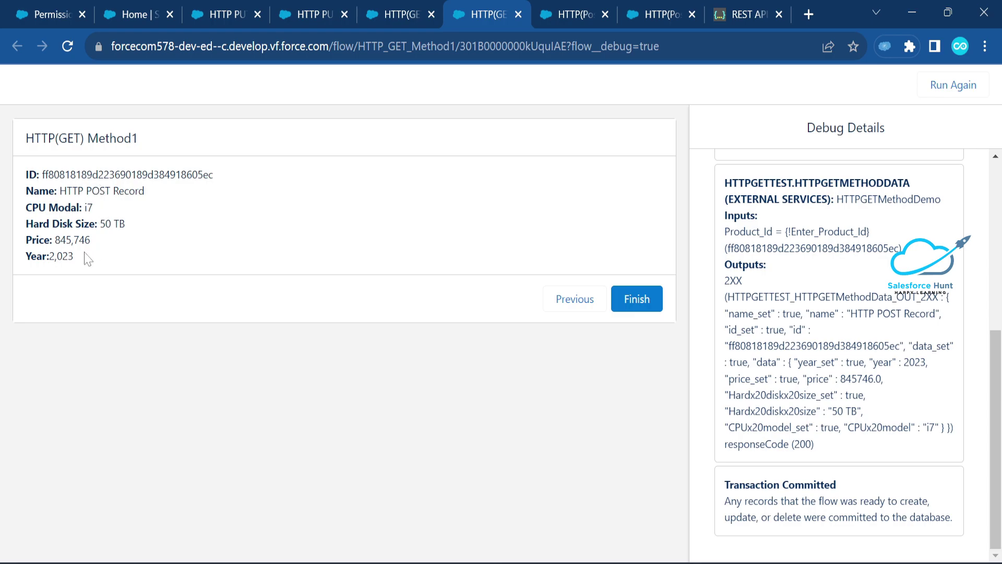
drag(78, 266, 88, 207)
click(119, 214)
Step: Run the PUT flow and paste the existing record's ID into Product Id
click(302, 15)
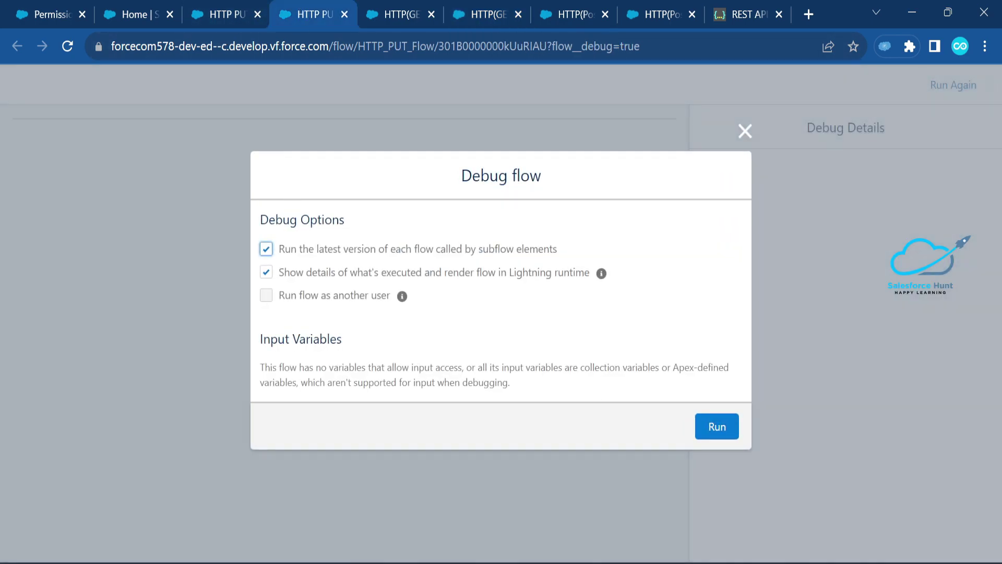
click(715, 425)
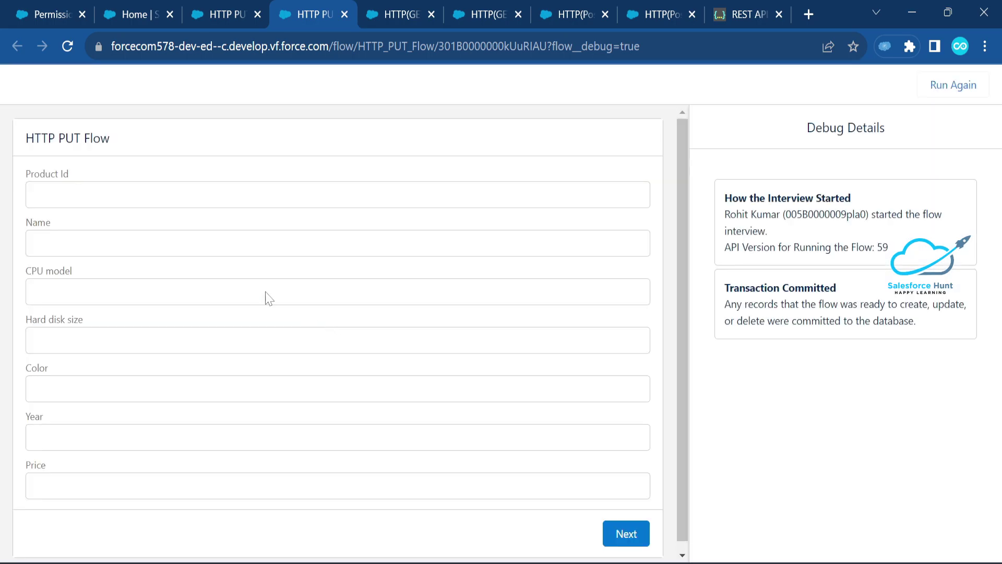
click(493, 14)
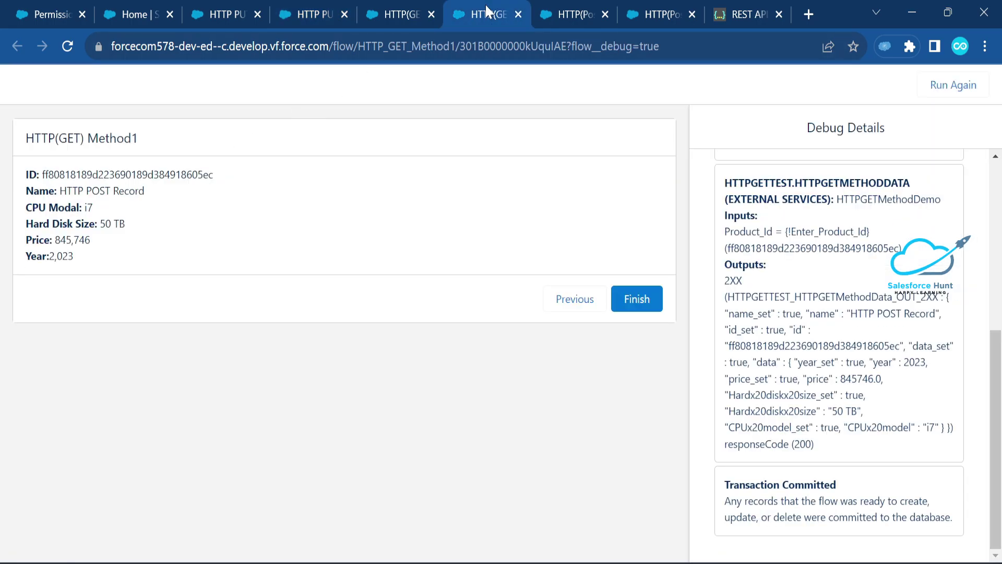
double_click(174, 174)
key(ctrl+c)
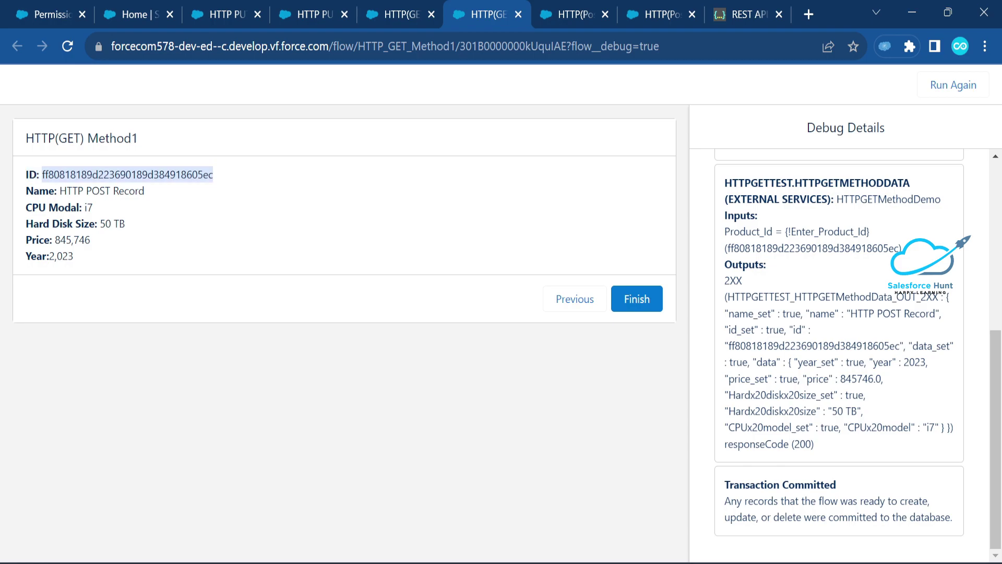
click(302, 17)
click(179, 195)
key(ctrl+v)
Step: Enter Name 'HTTP PUT Method', CPU model i9 and Hard disk size 10 TB
click(120, 243)
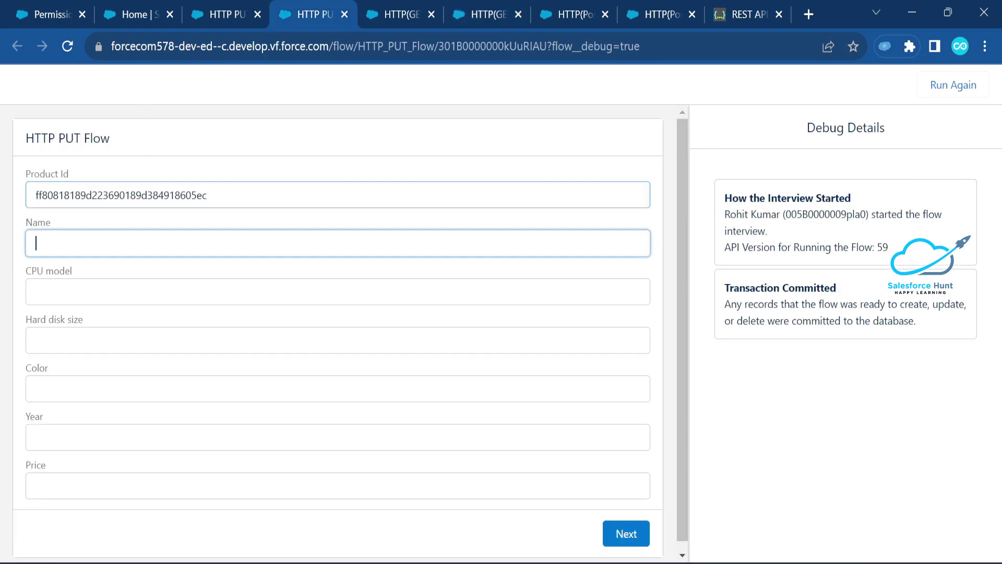
text(HTT)
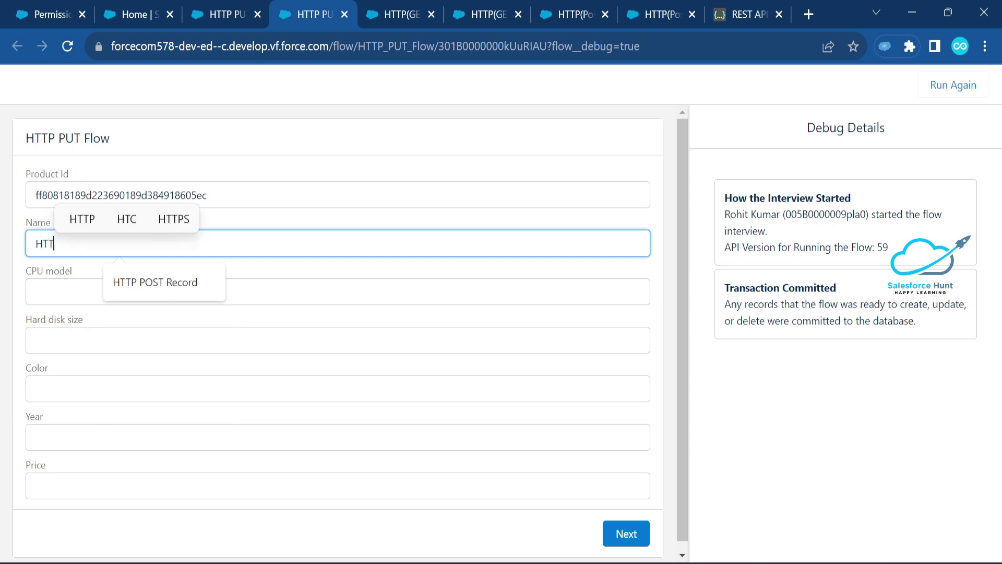
text(P PUT )
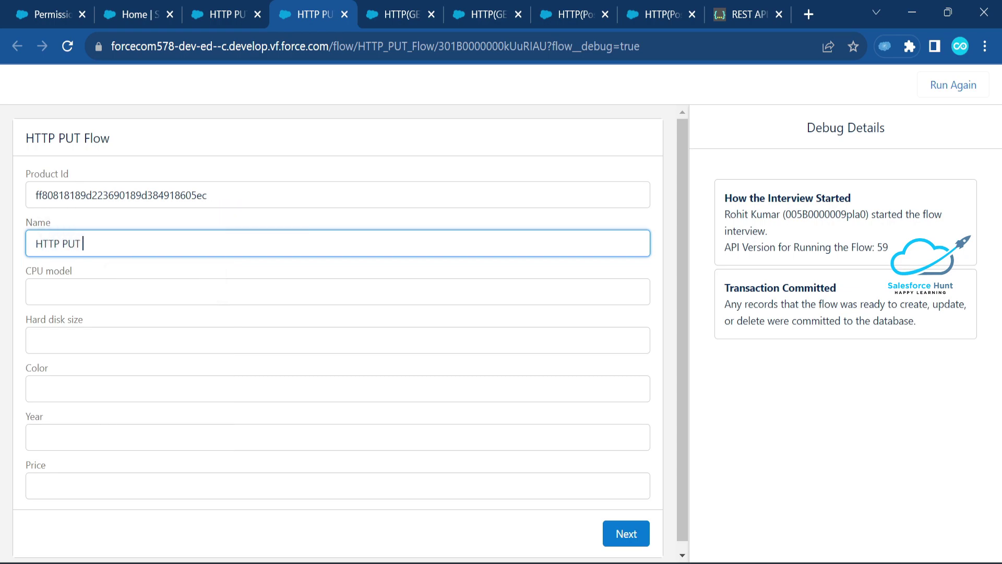
text(Method)
key(Tab)
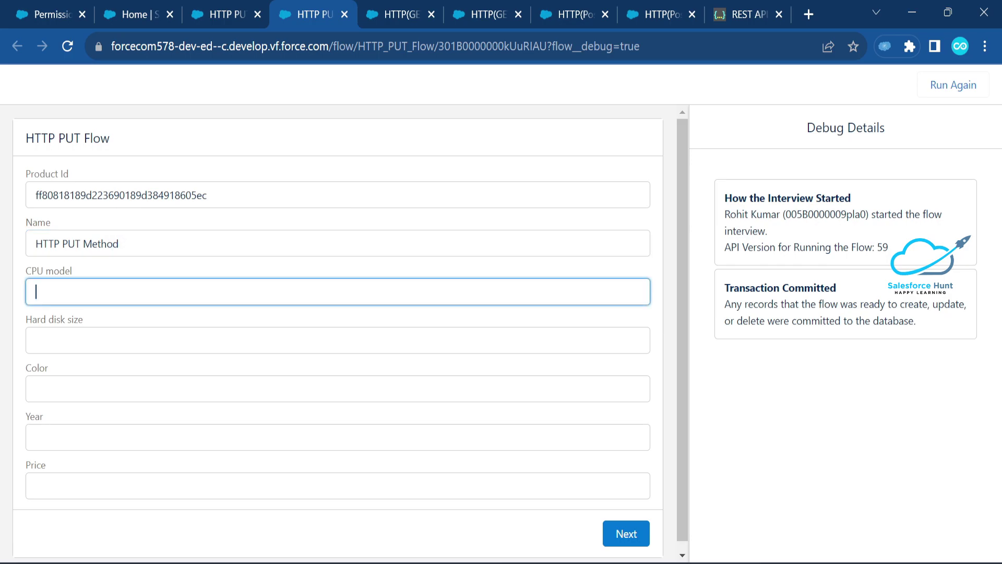
click(471, 16)
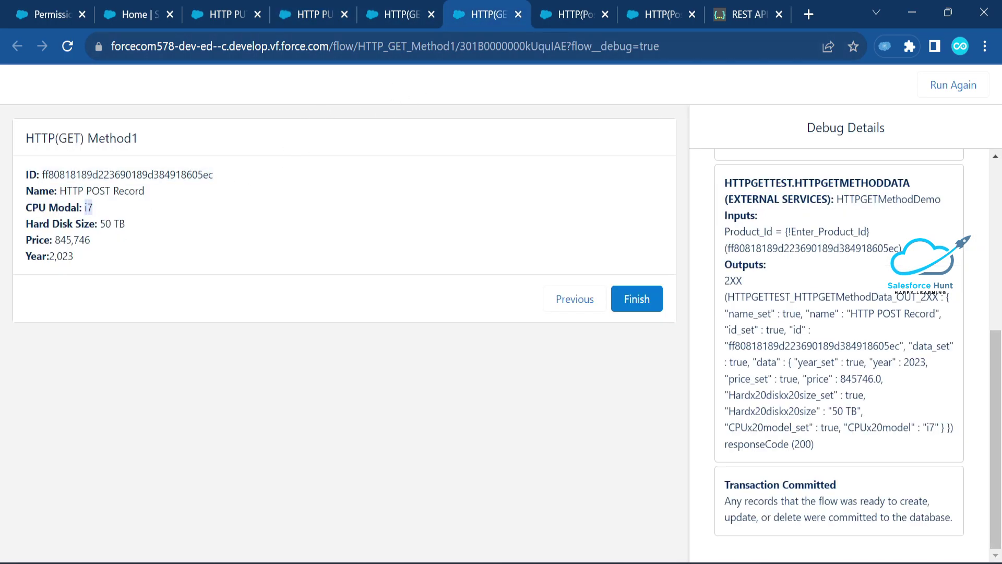
click(316, 17)
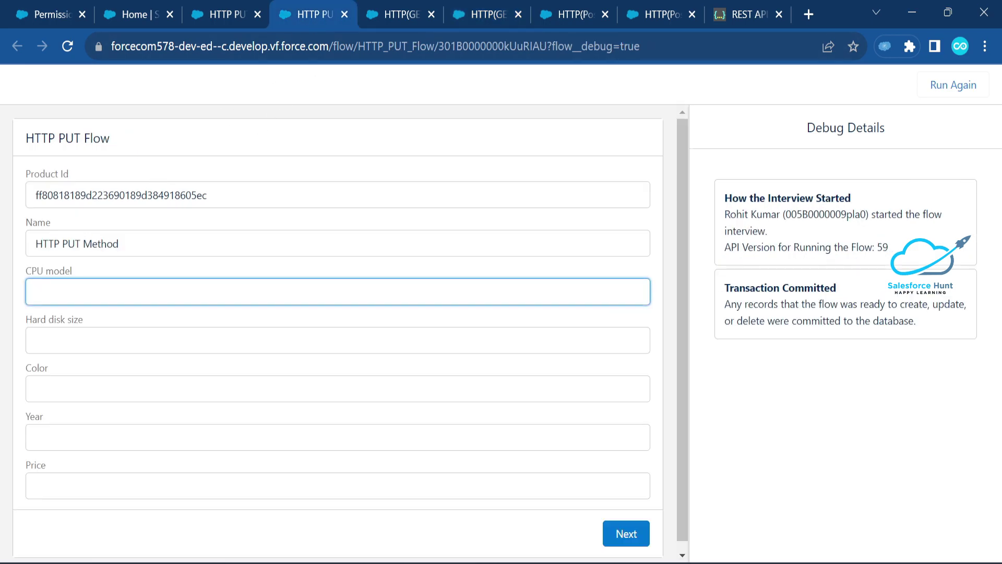
text(i9)
click(120, 341)
text(10 TB)
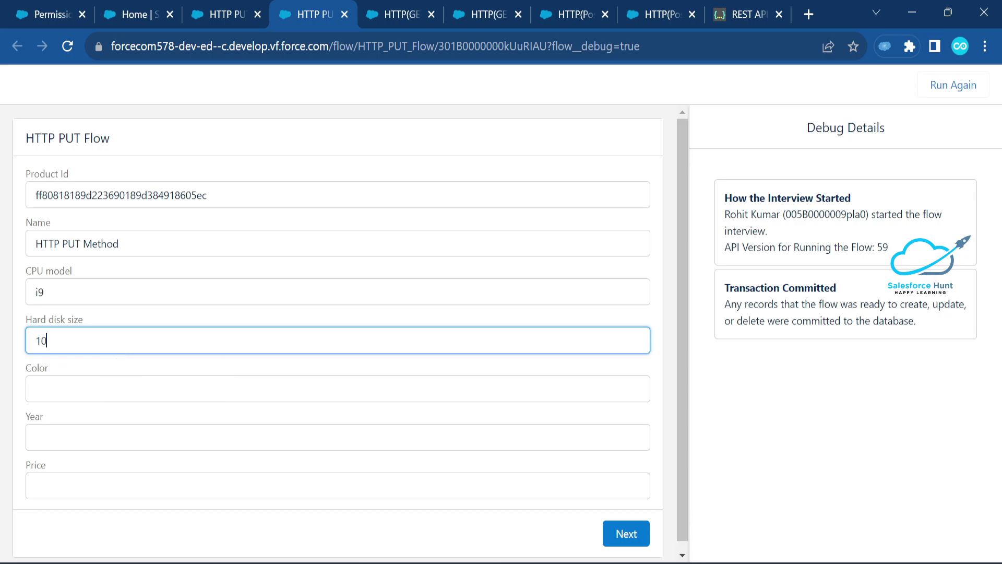
Step: Replace the old 50 TB record with Color Black, Year 2010, Price 123456, and submit the PUT
click(474, 14)
drag(100, 223, 126, 224)
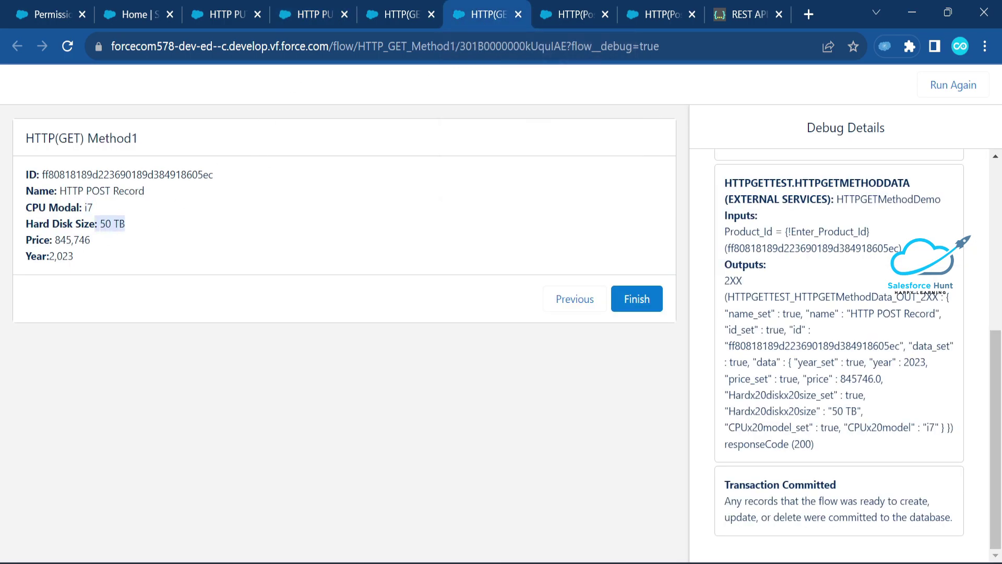
click(308, 13)
click(36, 389)
text(B)
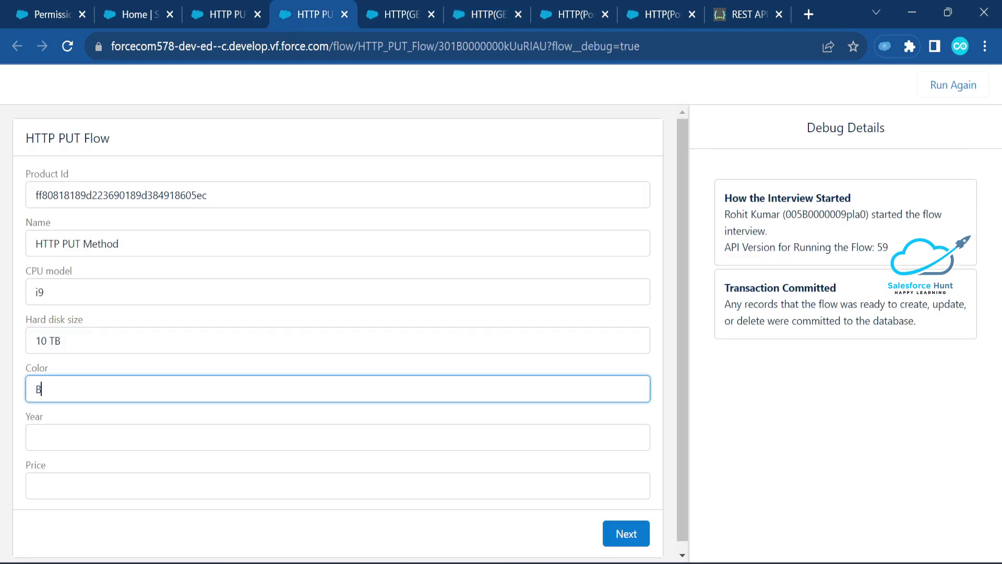
text(lack)
key(Tab)
text(20)
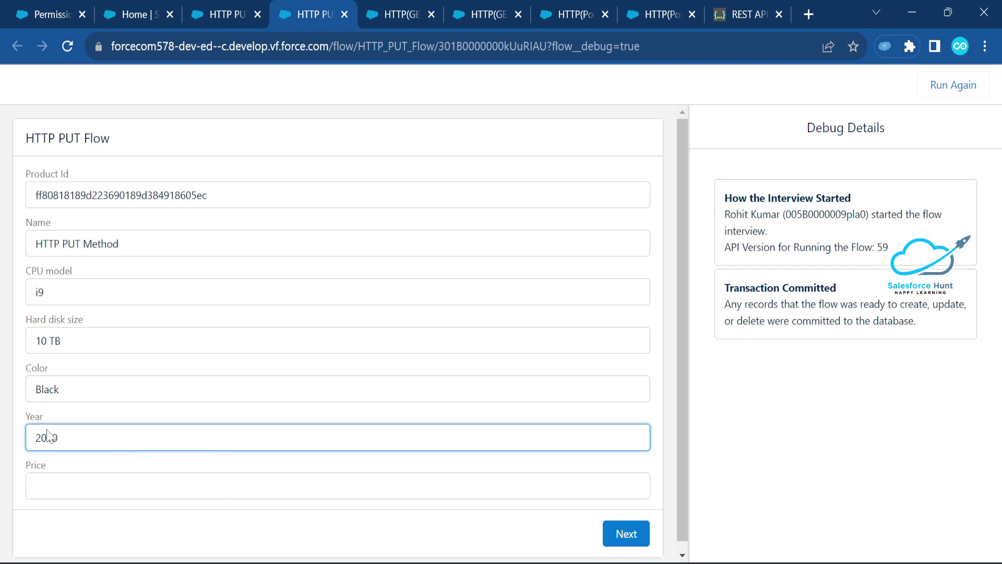
key(Tab)
text(1234)
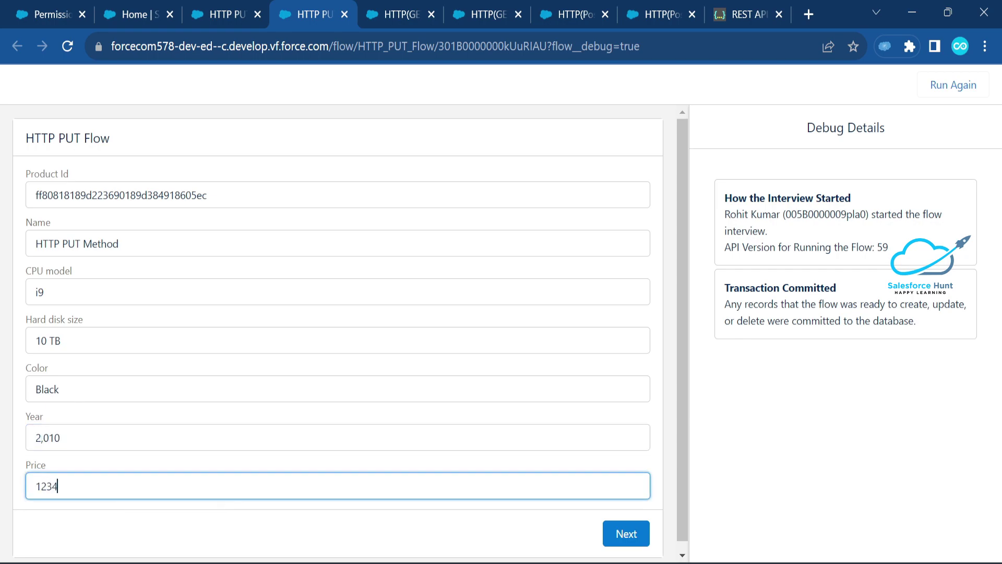
text(56)
click(634, 533)
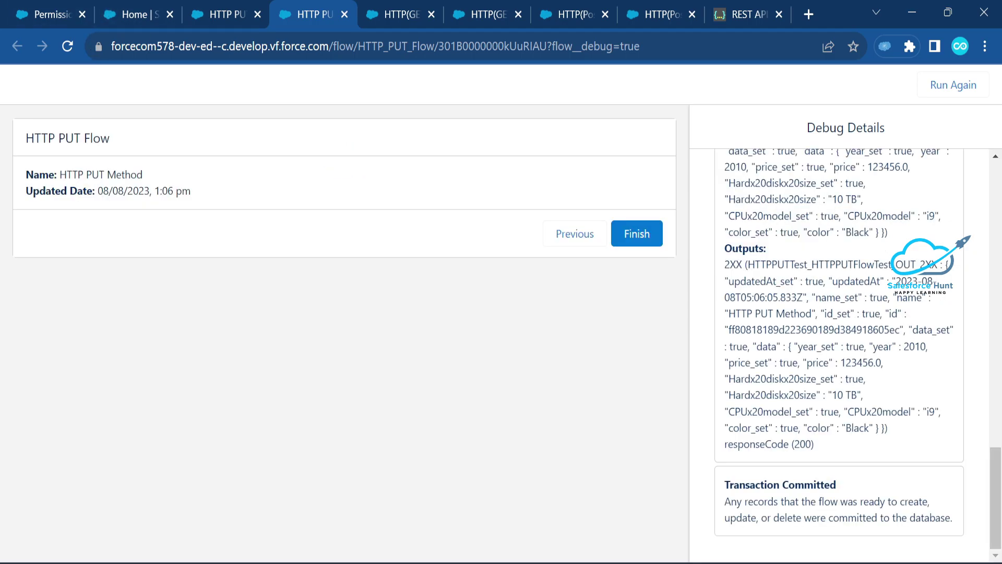
Step: Check the PUT result: name HTTP PUT Method, updated 08/08/2023 at 1:06 pm, then open HTTP(GET) Method1
drag(154, 176, 138, 191)
click(137, 191)
drag(155, 191, 223, 194)
click(228, 196)
drag(98, 192, 275, 195)
click(277, 196)
drag(155, 192, 201, 197)
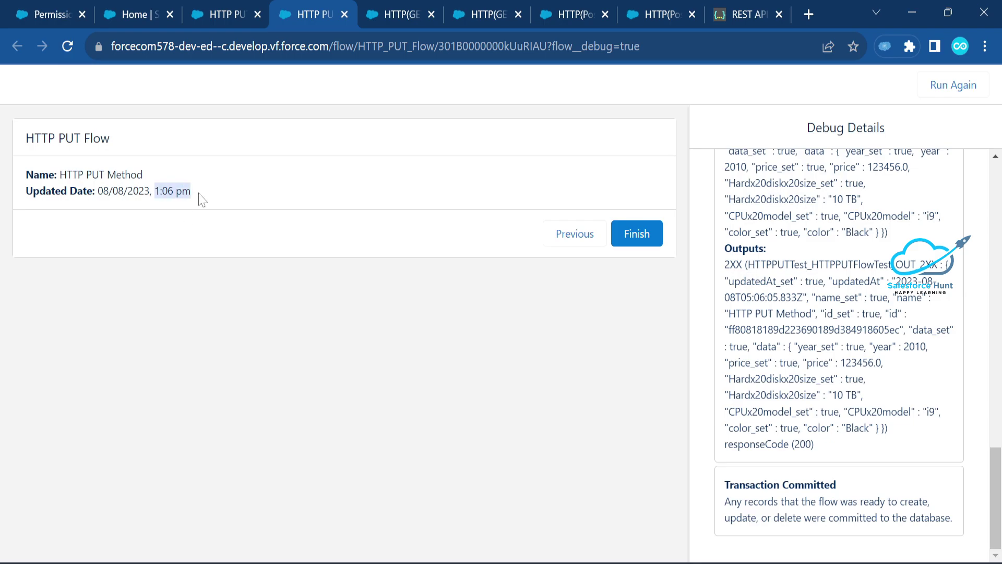
click(212, 198)
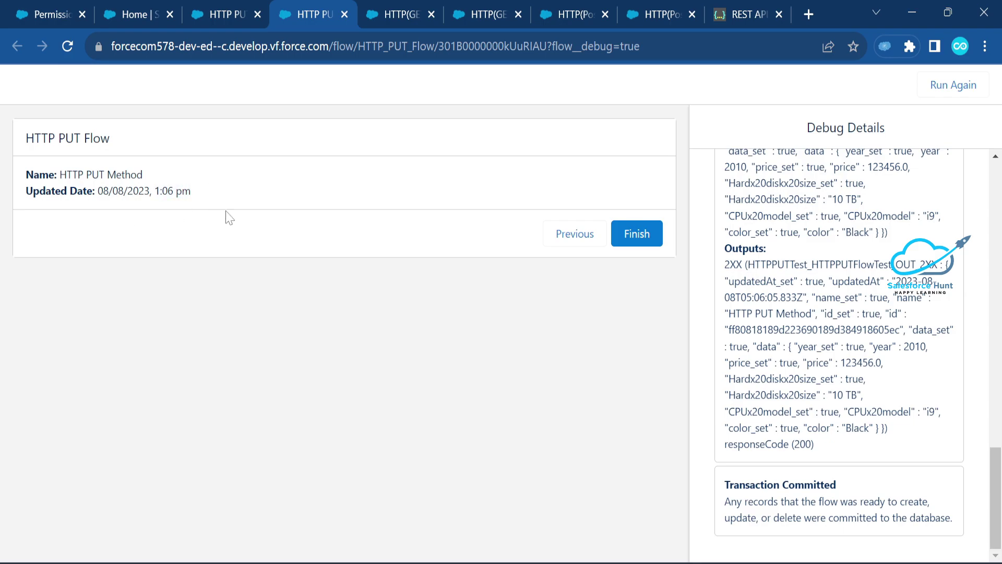
click(394, 16)
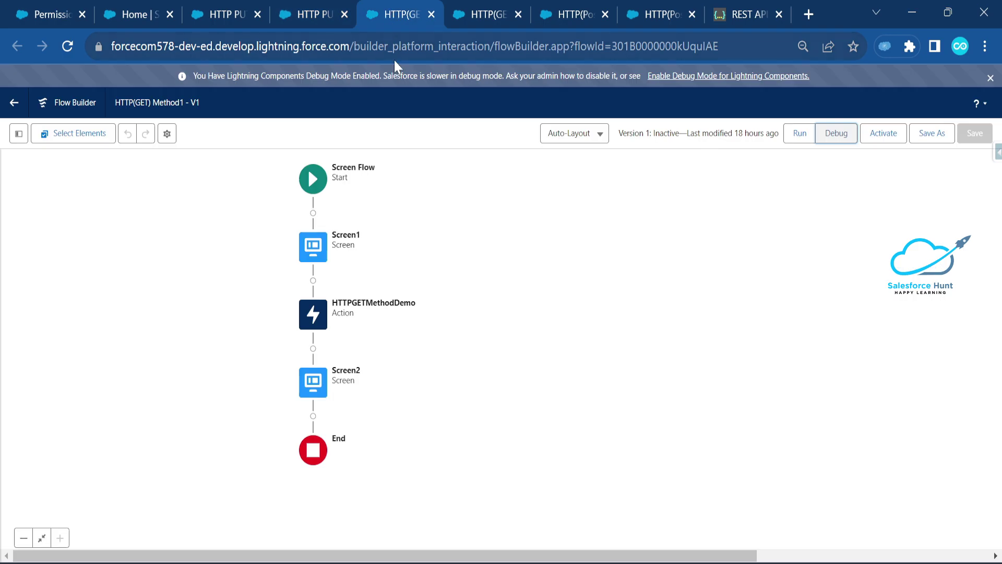
Step: Debug-run HTTP(GET) Method1 with the updated product's ID chosen from autofill
click(472, 14)
click(394, 7)
click(833, 137)
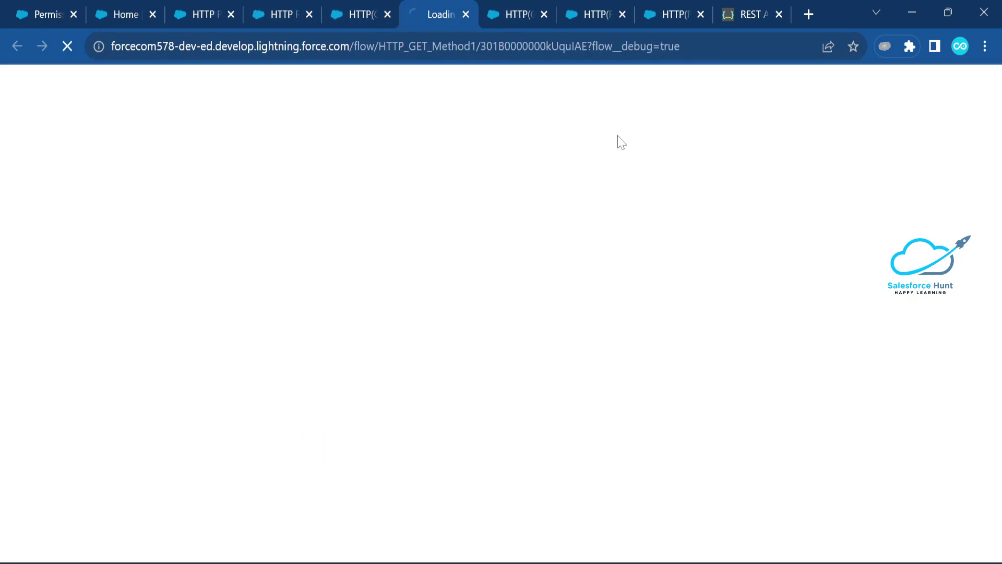
middle_click(516, 10)
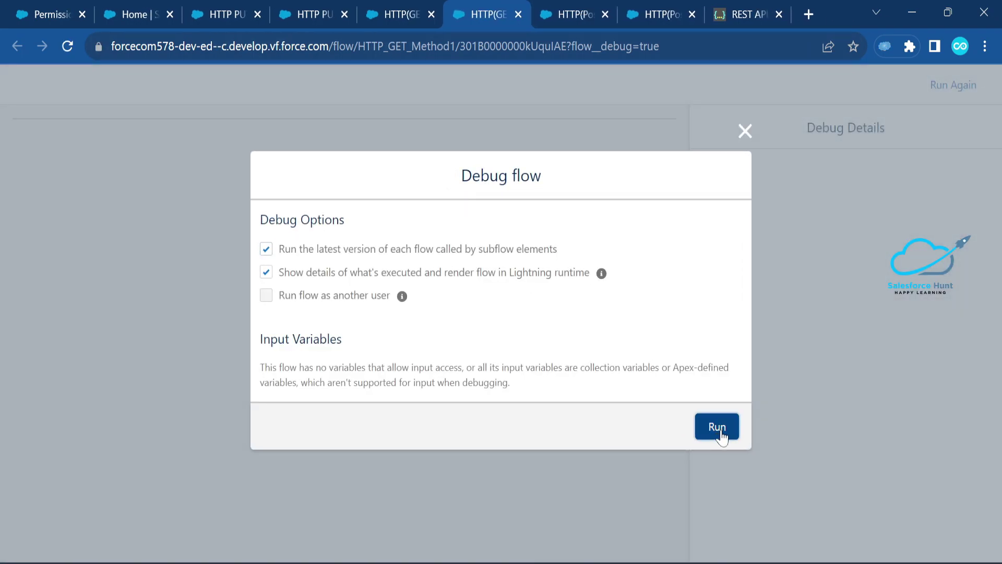
click(717, 427)
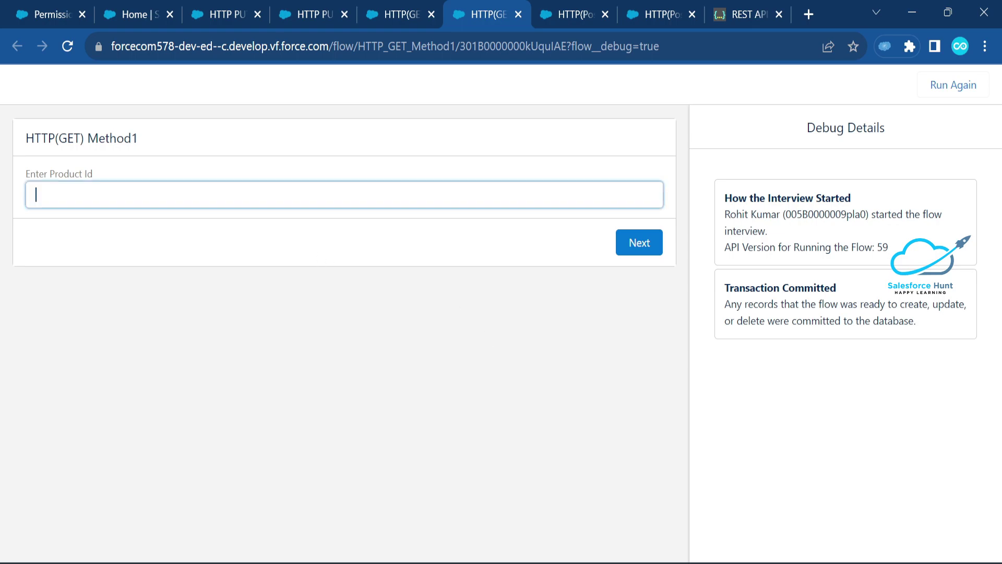
key(Down)
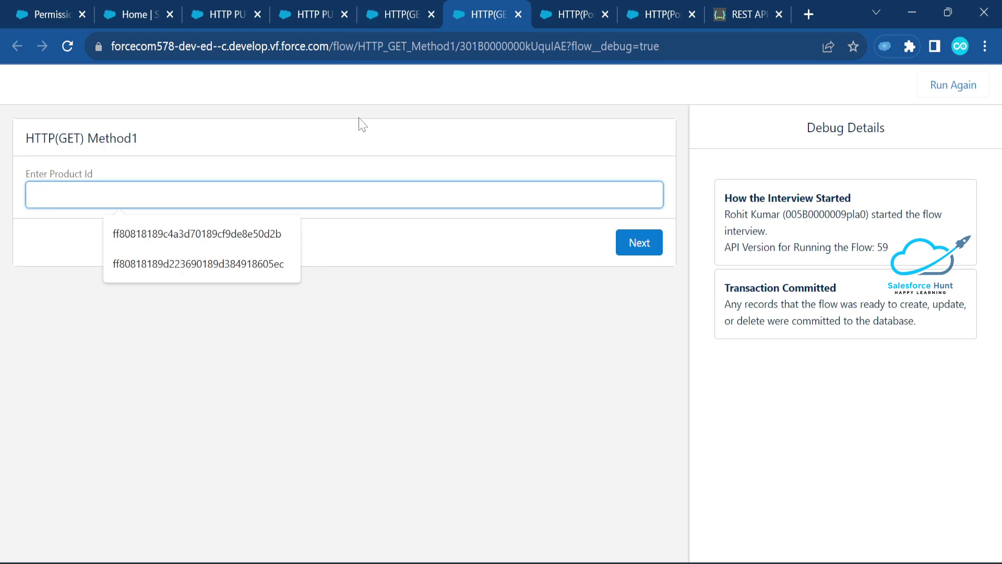
key(Down)
key(Down)
key(Return)
click(638, 248)
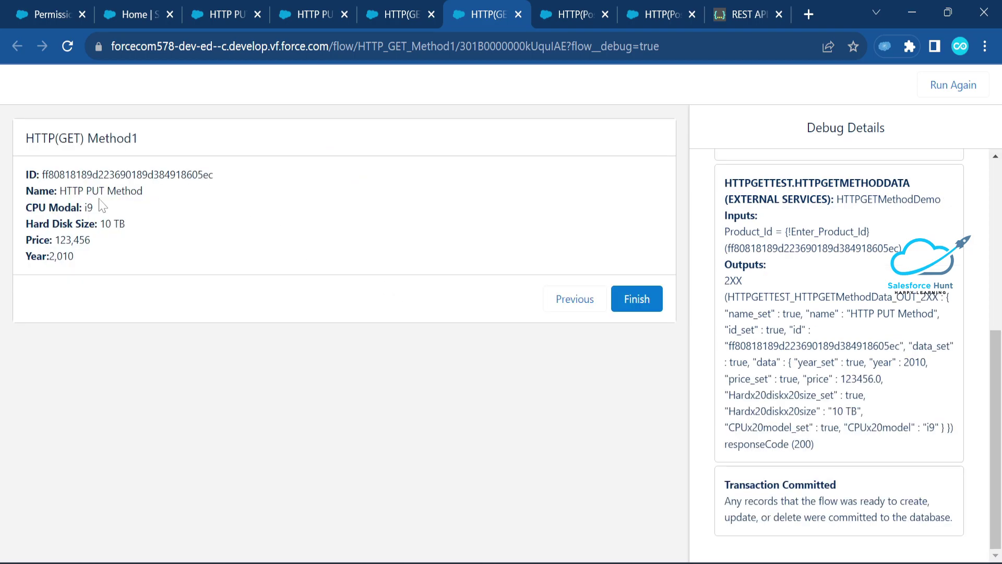
Step: Confirm the returned CPU i9 and price 123,456, then go to HTTP PUT Flow
drag(84, 208, 126, 225)
drag(55, 240, 92, 241)
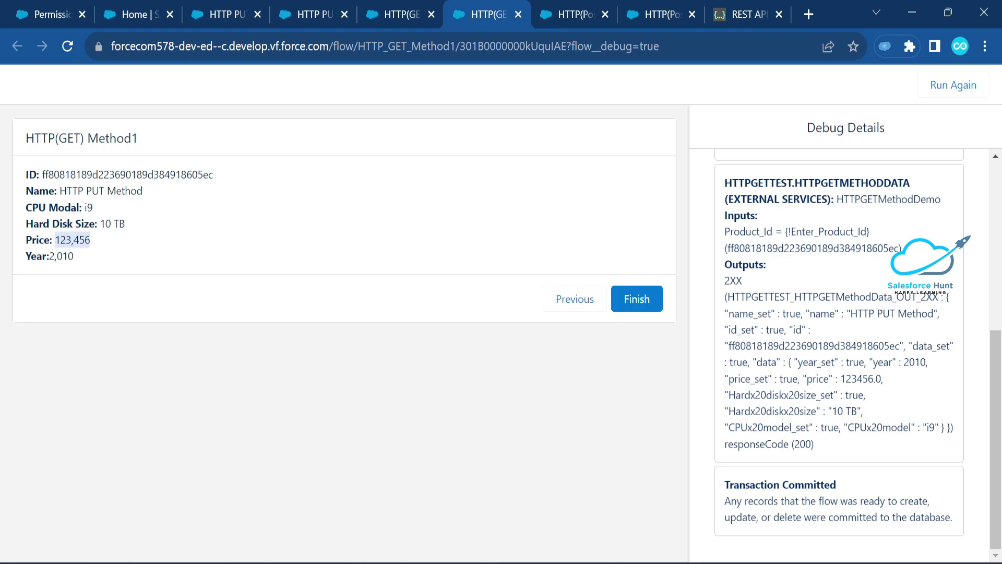
click(102, 249)
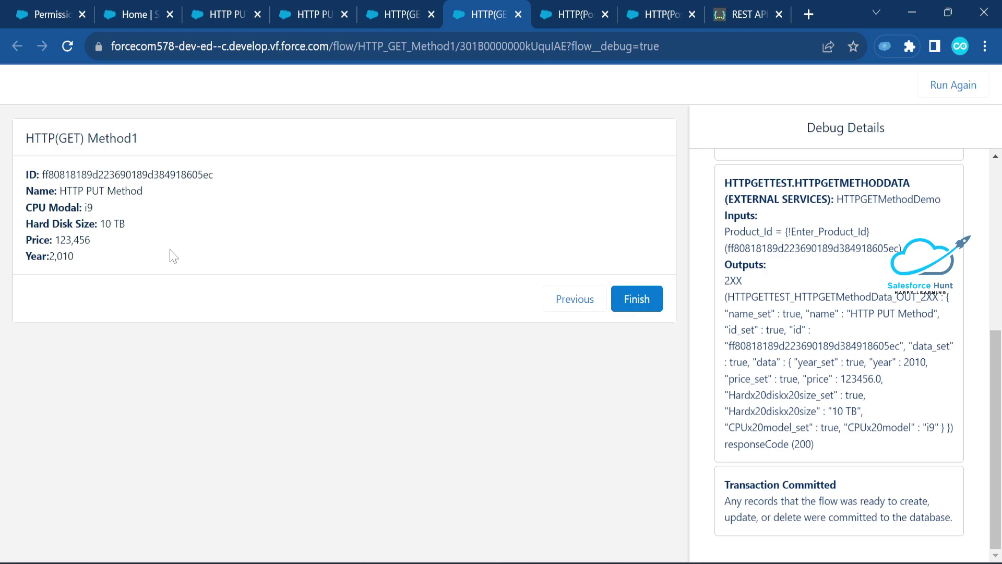
click(230, 8)
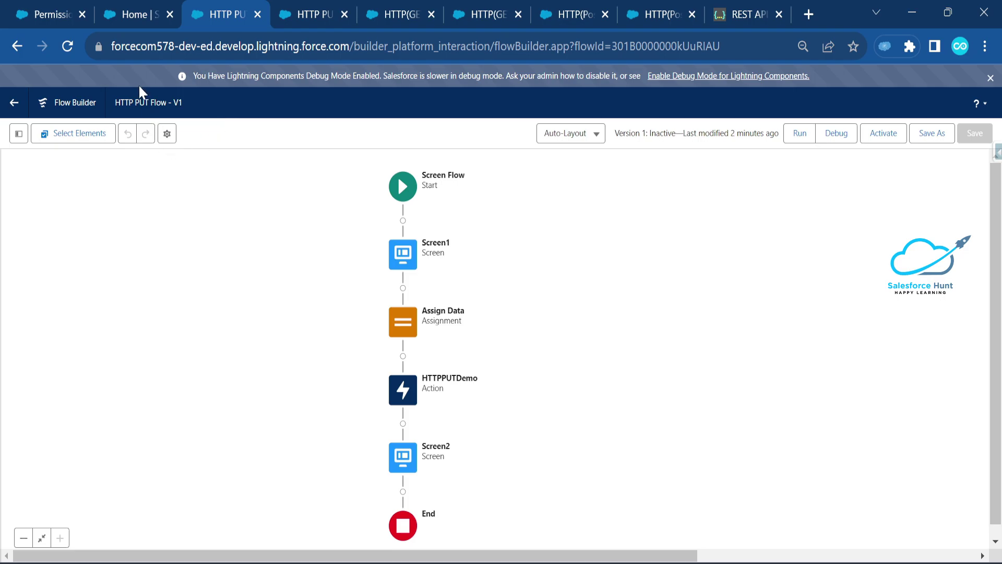
Step: Open HTTTP-(PATCH) Flow from the Setup flows list
click(134, 14)
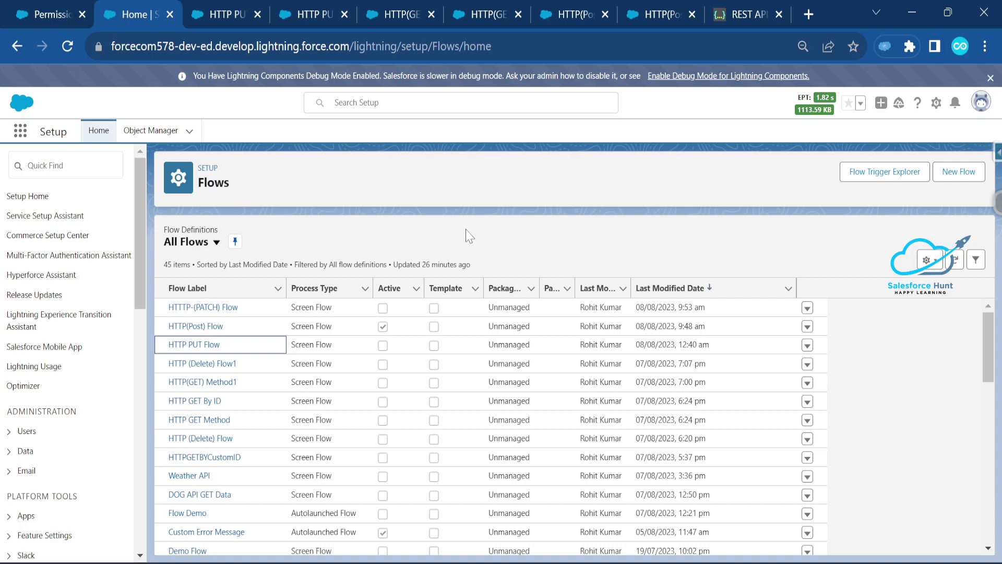
click(207, 308)
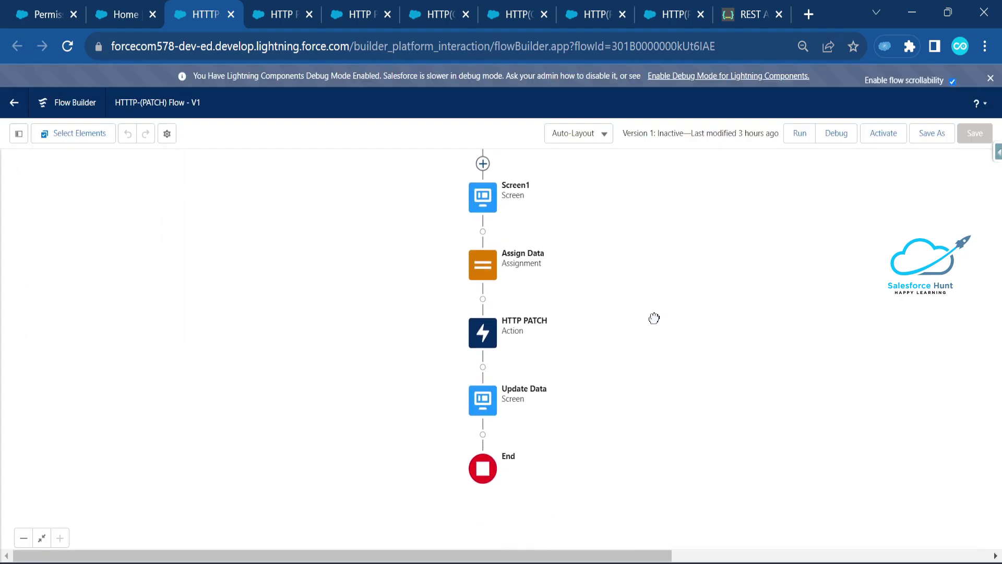
double_click(490, 223)
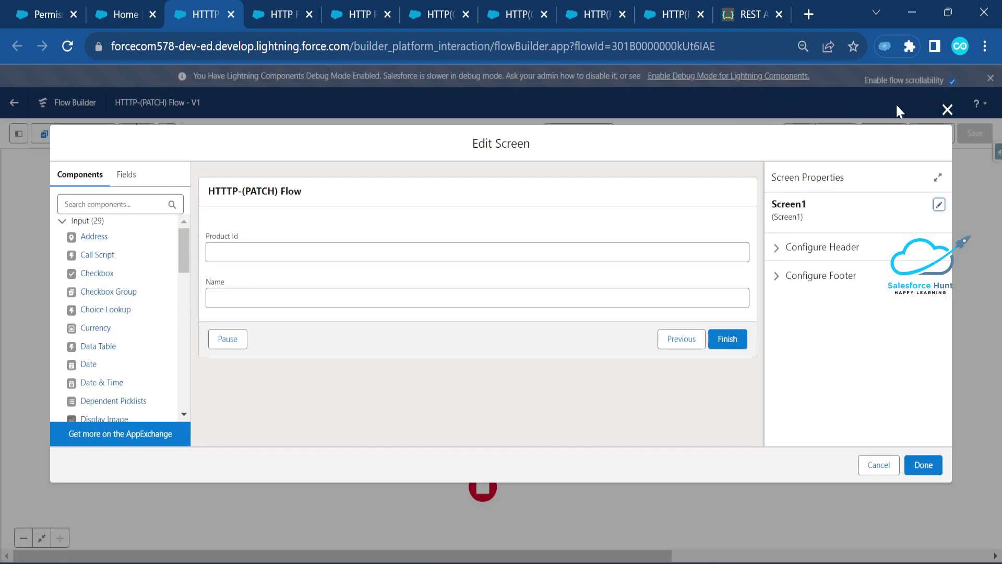
click(947, 110)
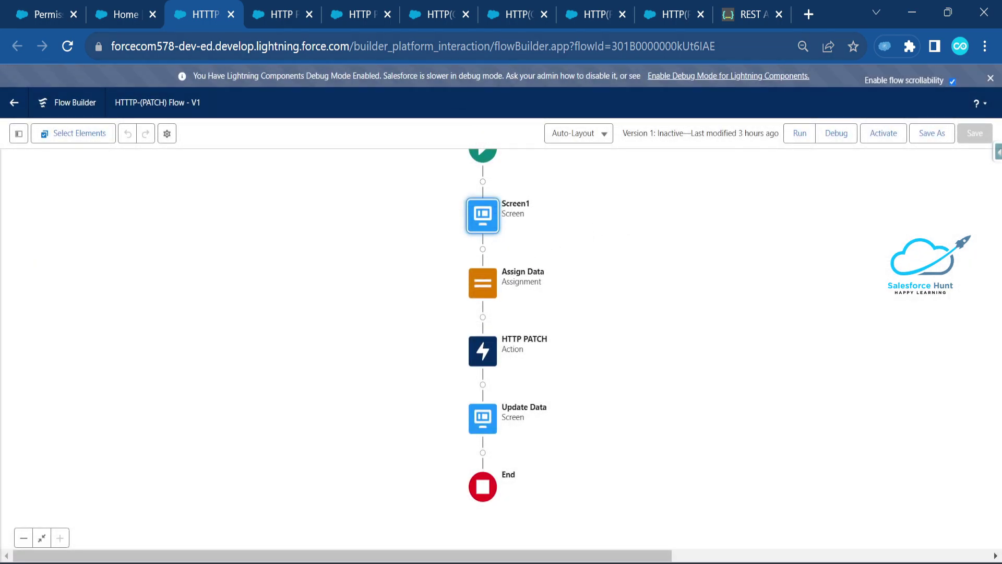
click(430, 12)
click(509, 12)
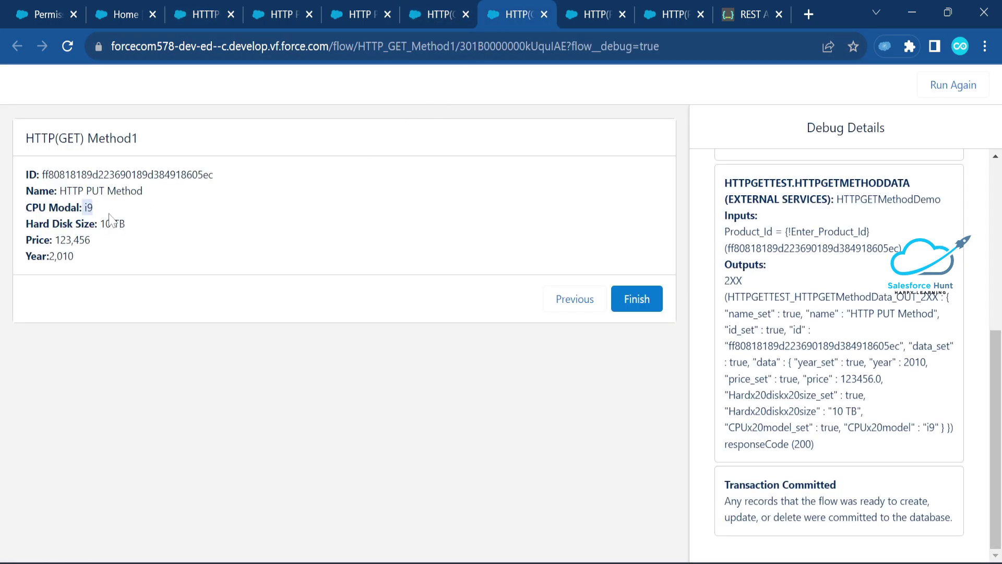
drag(84, 261, 137, 191)
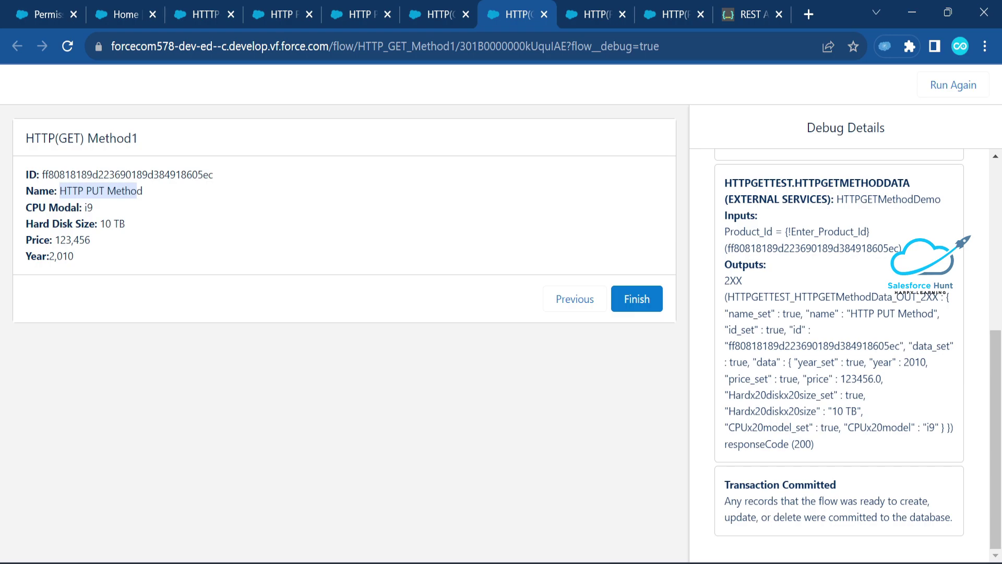
double_click(99, 174)
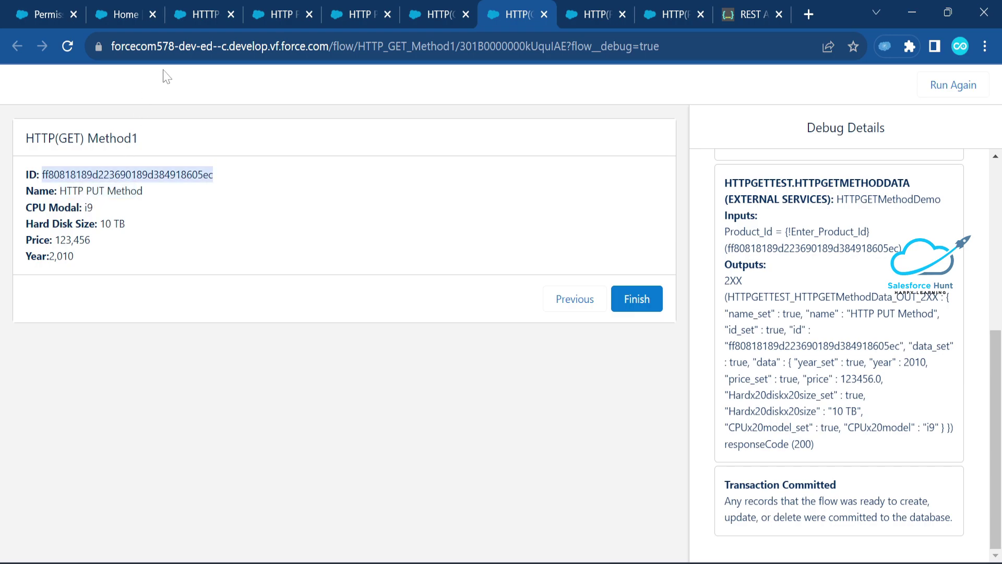
click(273, 17)
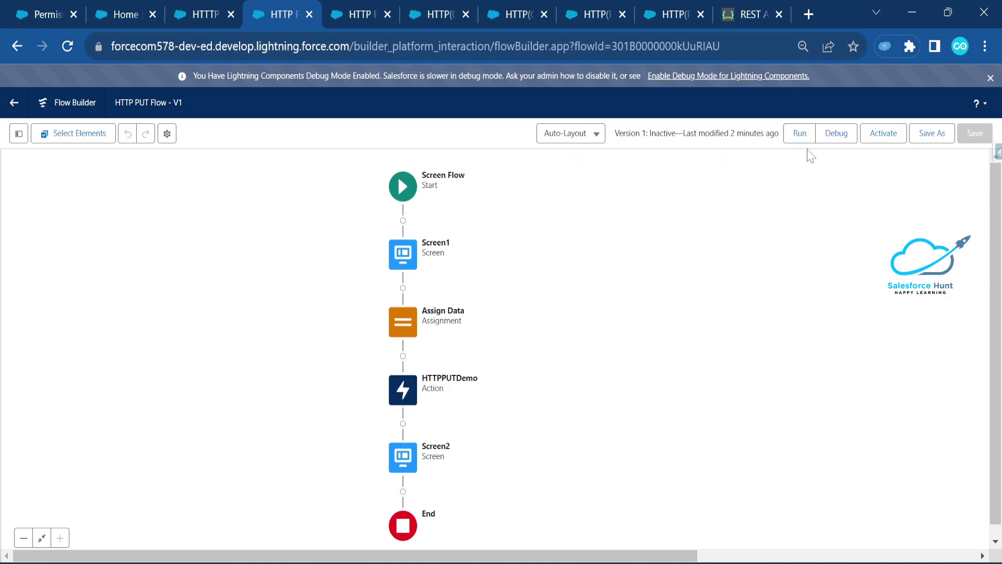
click(835, 134)
click(531, 4)
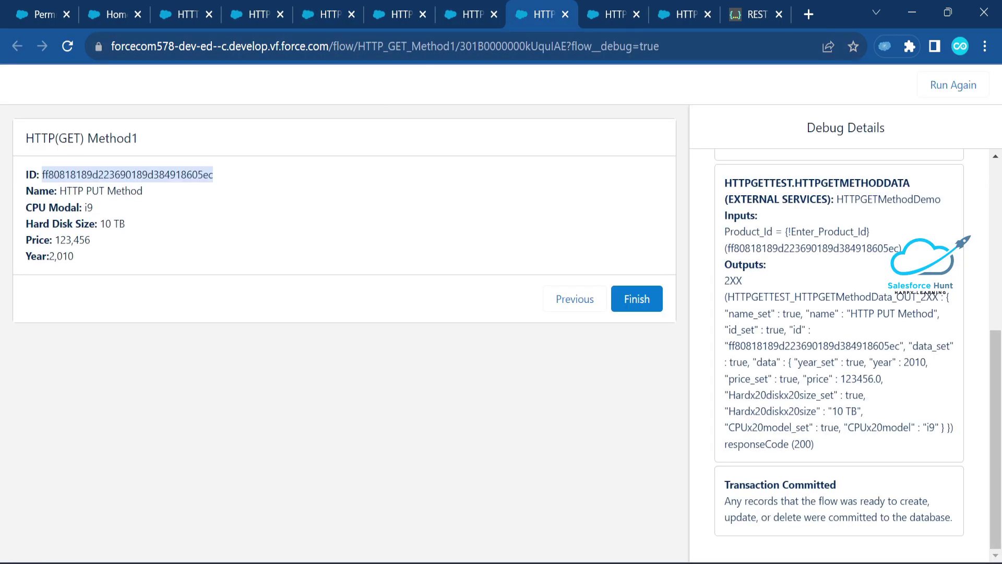
click(178, 11)
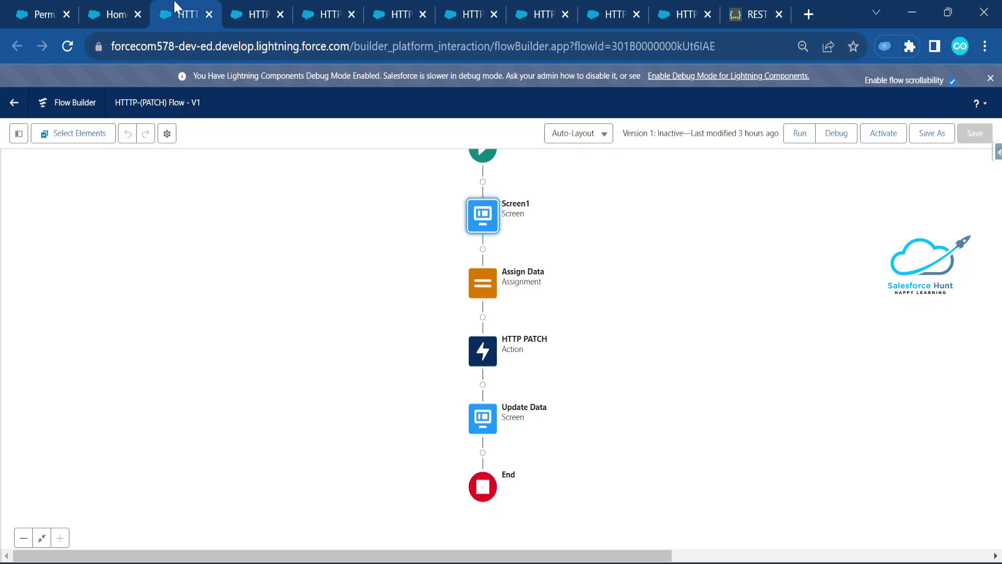
click(248, 14)
click(339, 19)
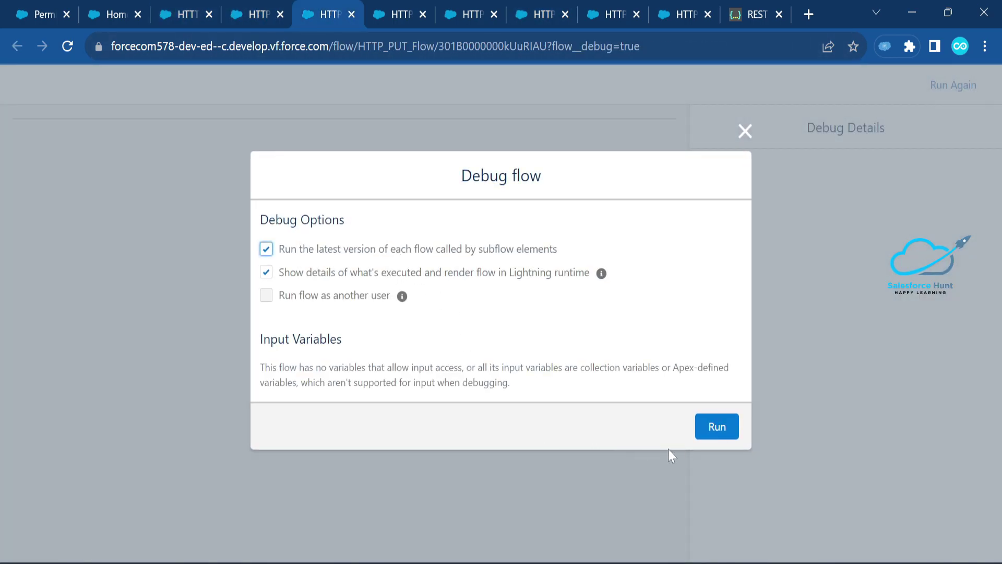
click(717, 428)
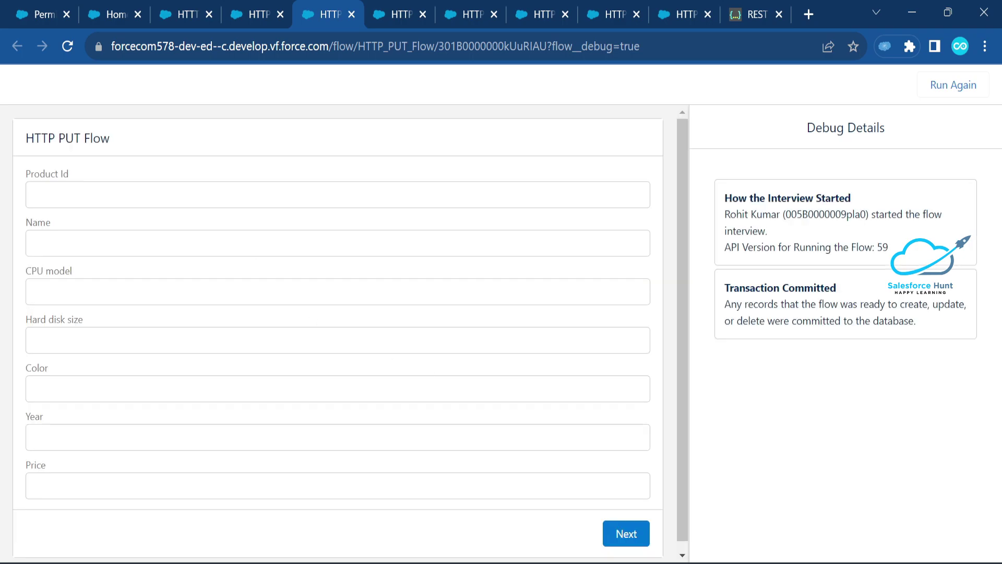
click(189, 11)
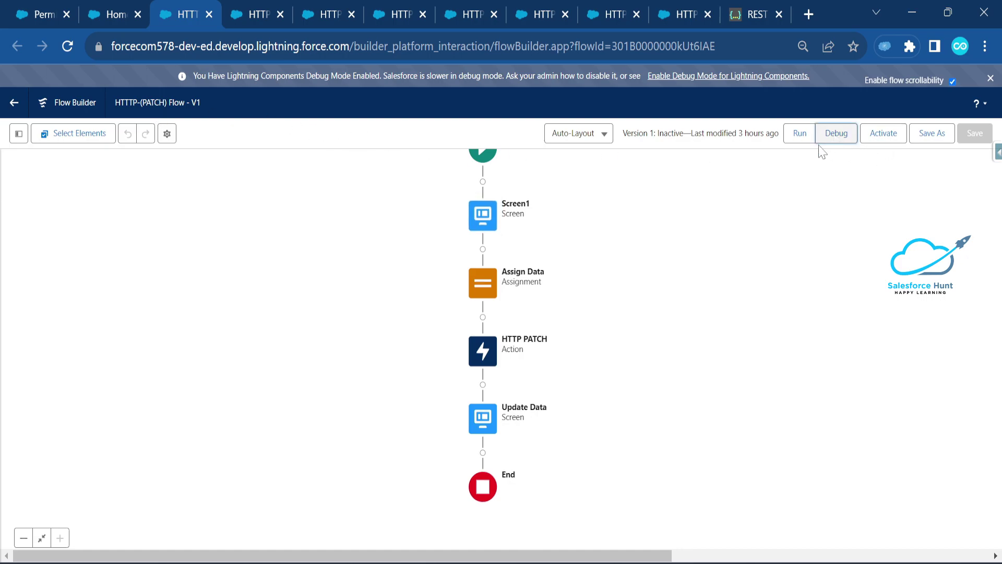
Step: Debug-run the PATCH flow on the existing product ID, renaming it 'HTTP PATCH Method'
click(800, 134)
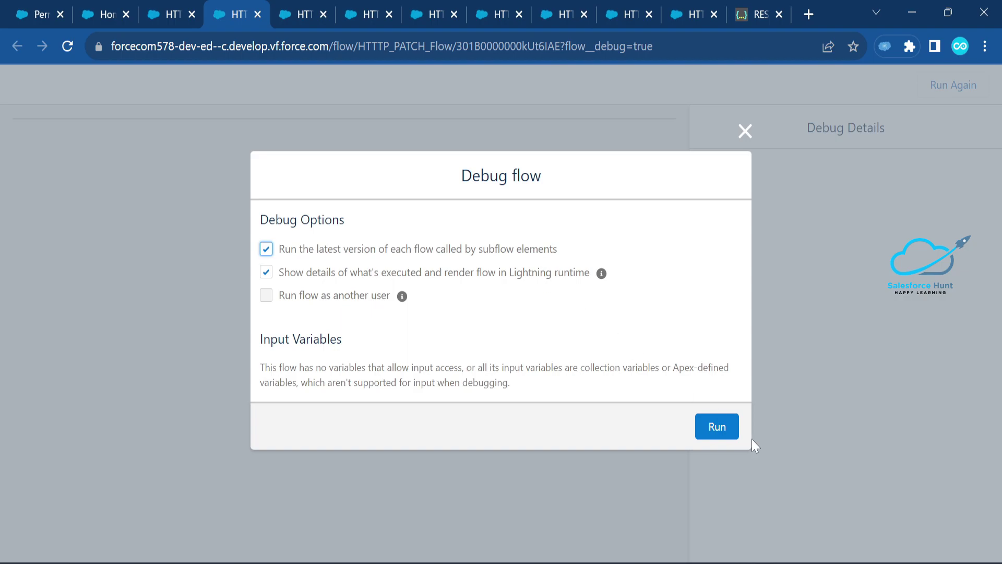
click(718, 429)
click(121, 195)
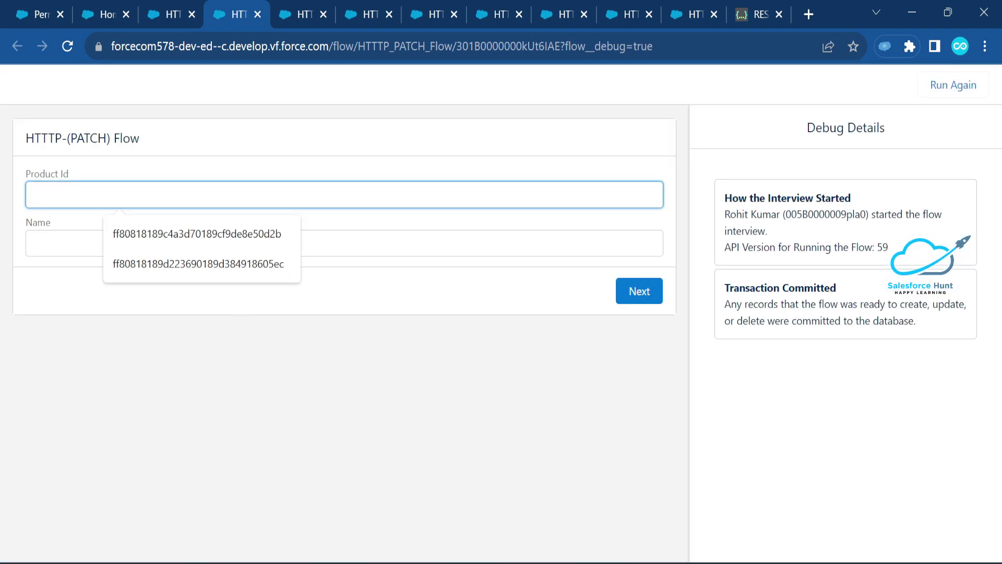
click(157, 264)
click(120, 243)
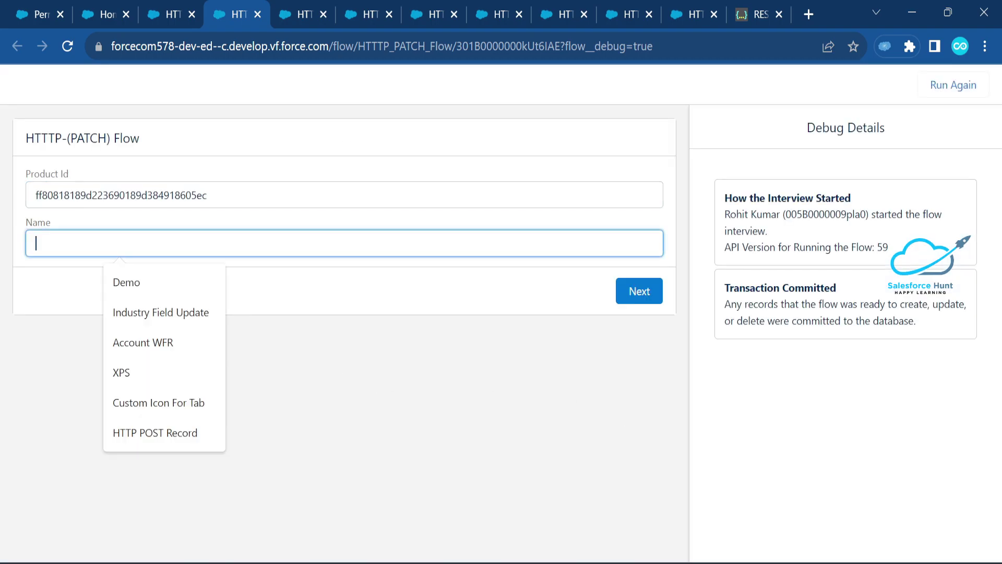
text(HTTP PATCH )
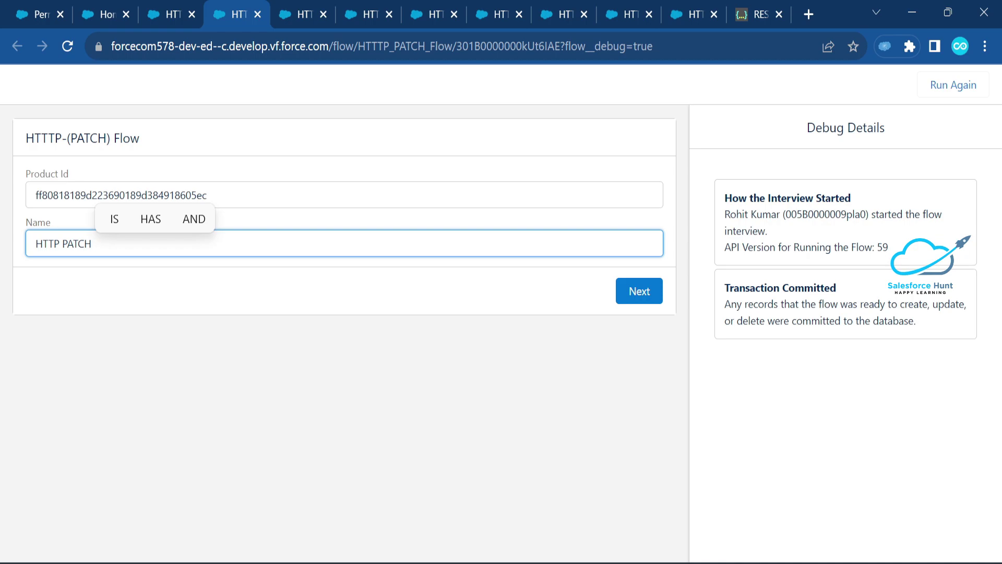
text(Method)
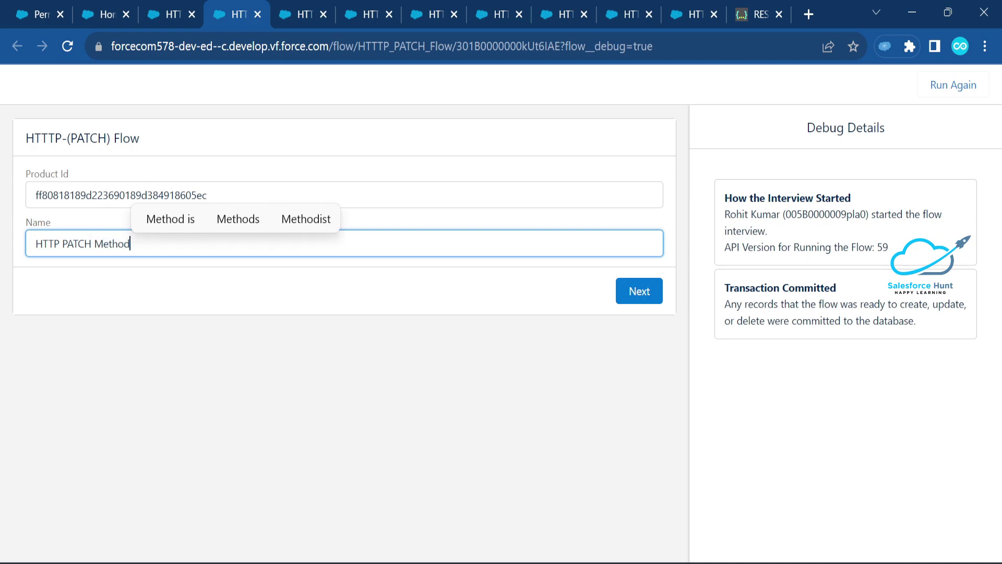
click(644, 292)
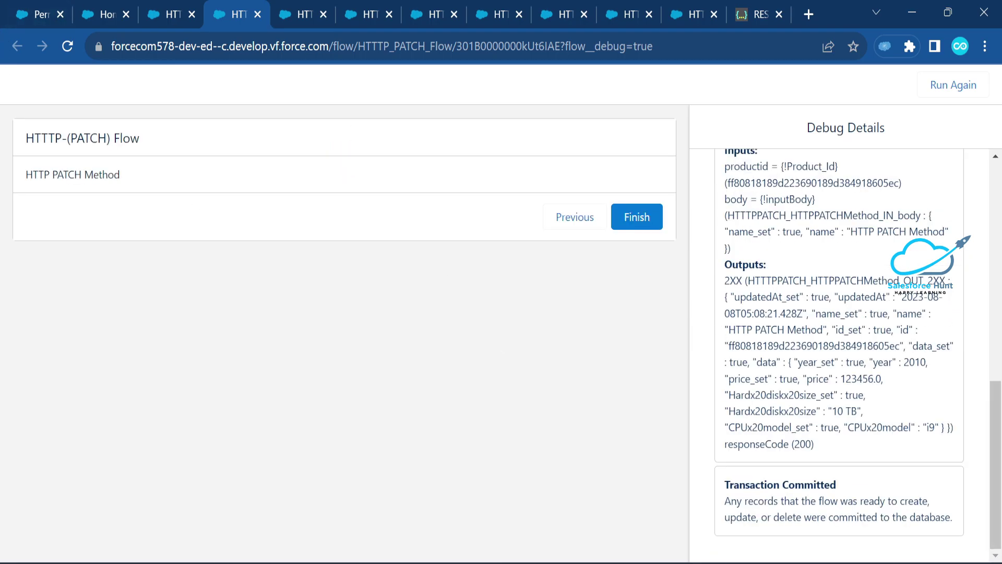
Step: Review the PATCH response outputs against the earlier GET result still named HTTP PUT Method
drag(810, 444, 729, 285)
click(788, 311)
click(503, 12)
click(546, 12)
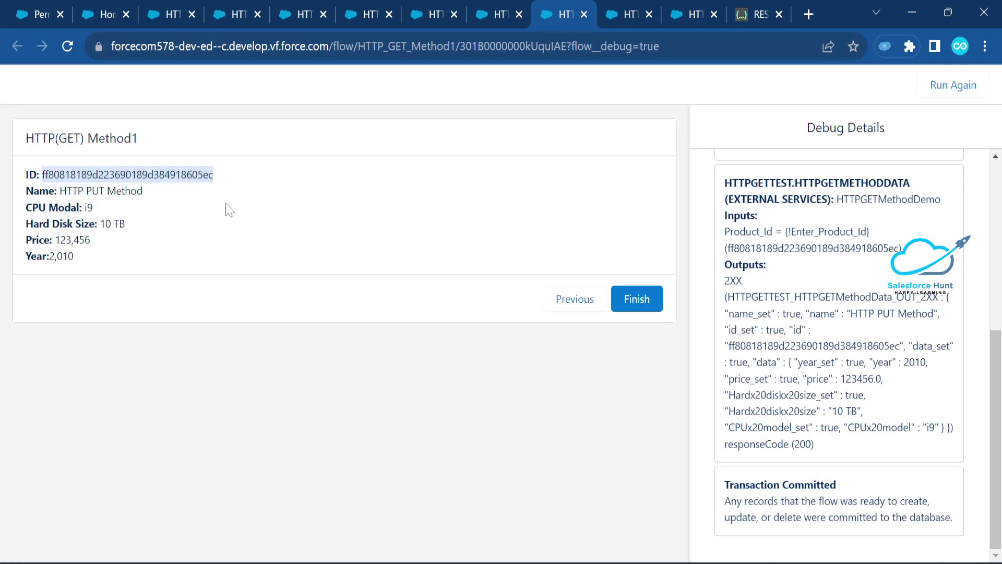
click(206, 208)
drag(60, 191, 144, 193)
drag(79, 265, 61, 223)
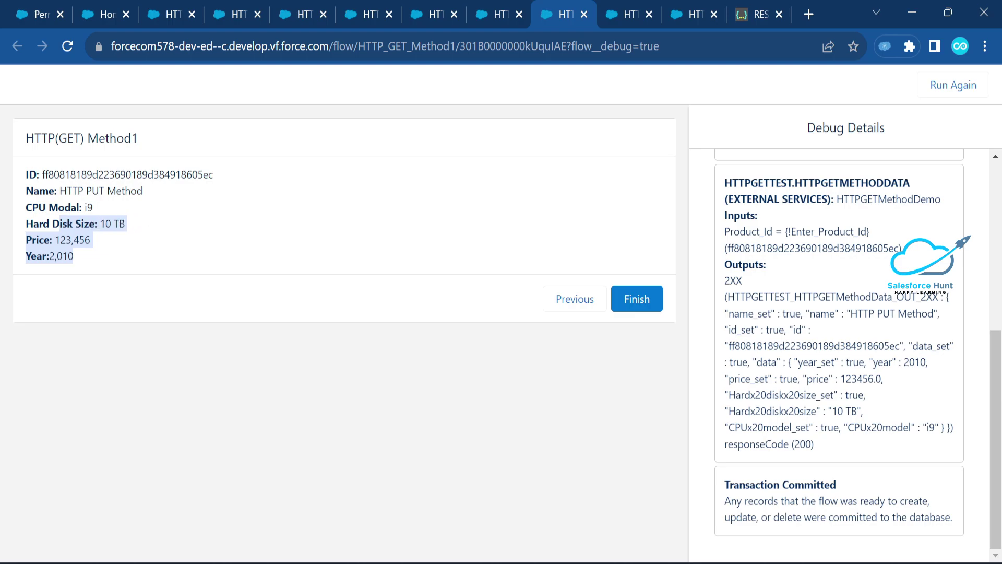
click(500, 16)
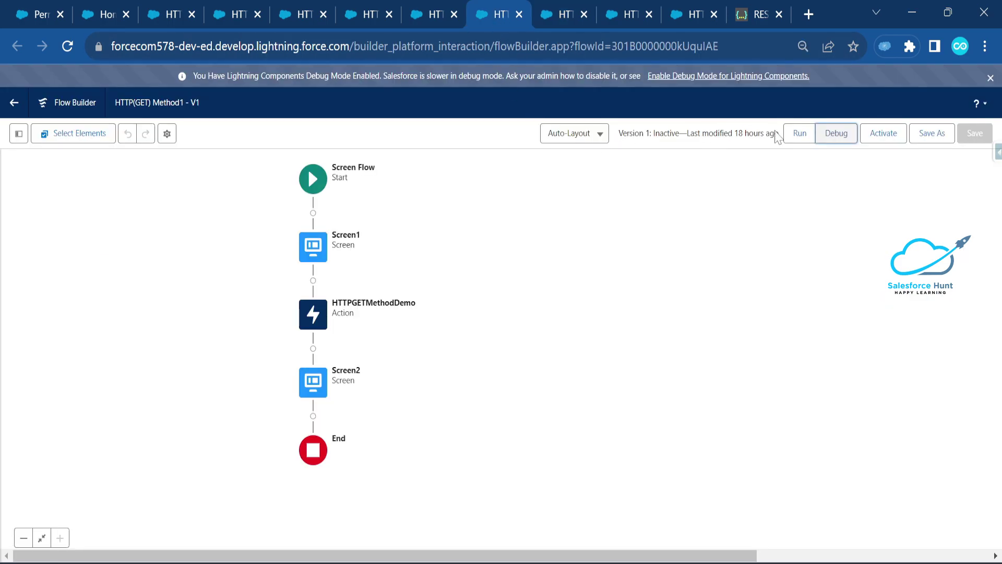
Step: Debug-run HTTP(GET) Method1 for the updated product's ID
click(835, 136)
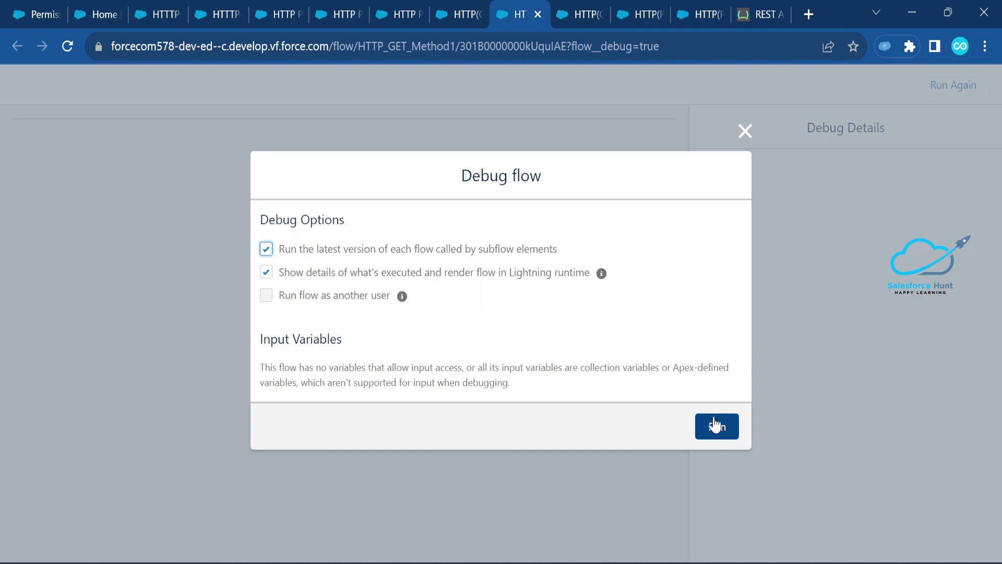
click(716, 424)
click(119, 194)
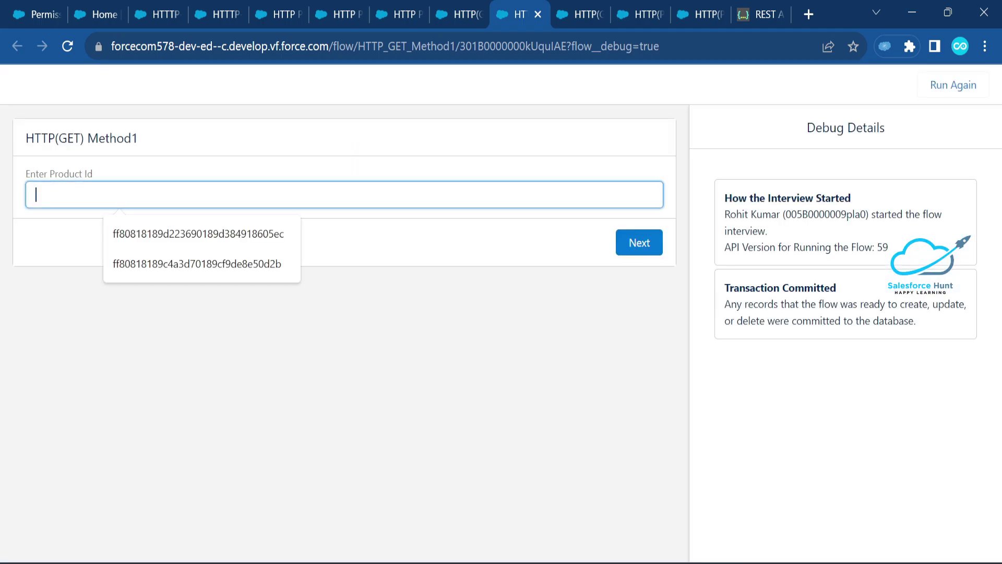
click(198, 234)
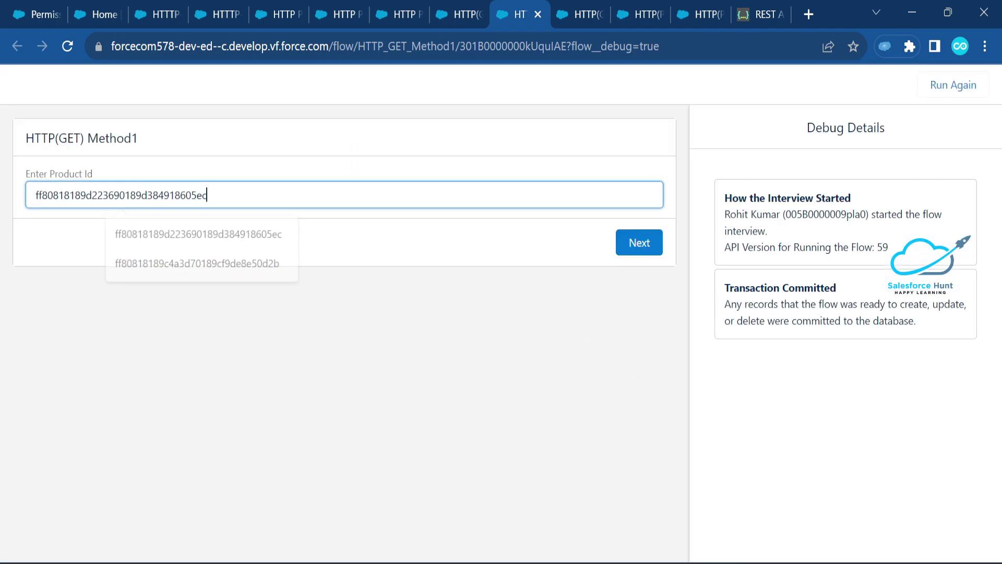
click(645, 244)
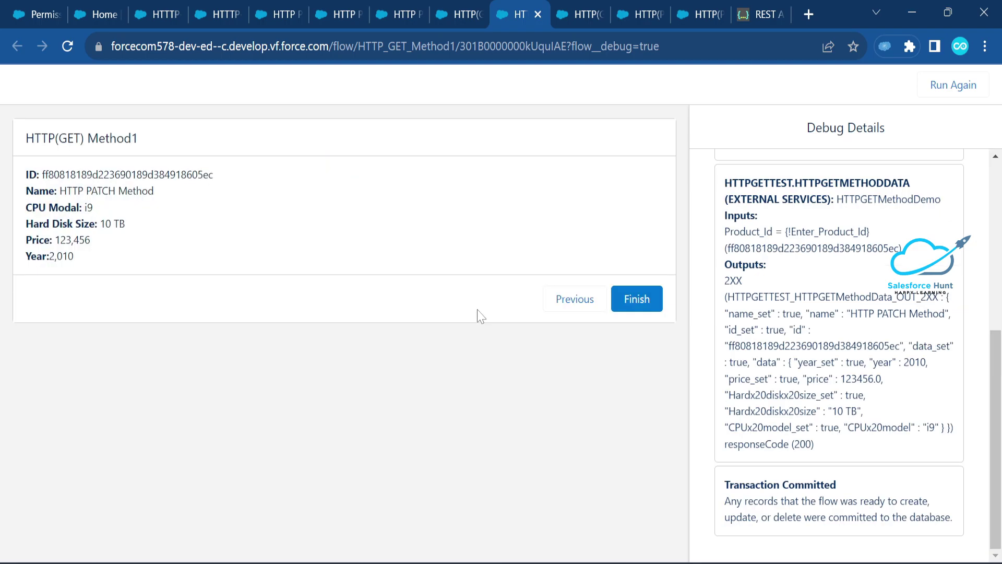
Step: Compare results: name changed from HTTP PUT Method to HTTP PATCH Method, other values unchanged
click(577, 13)
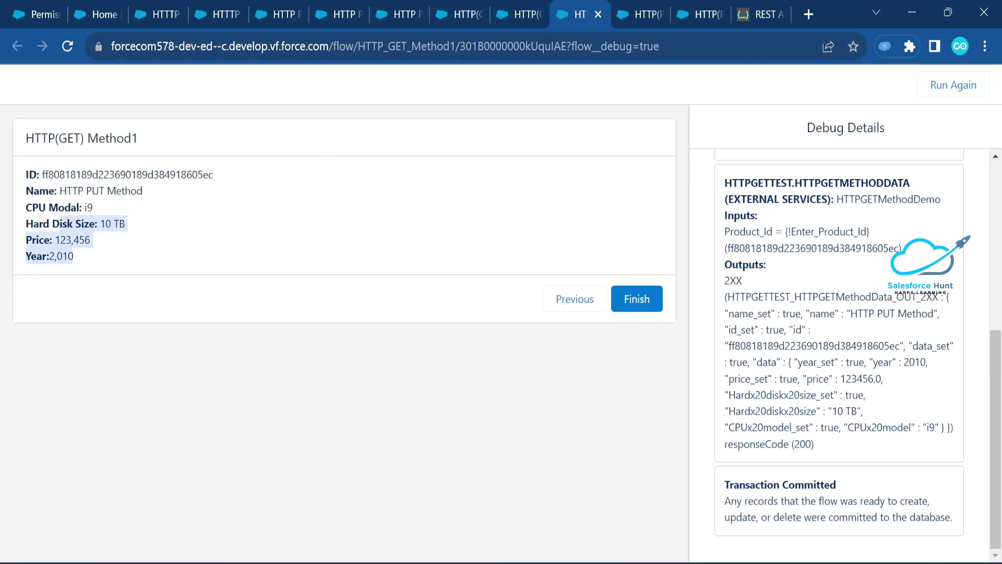
click(151, 197)
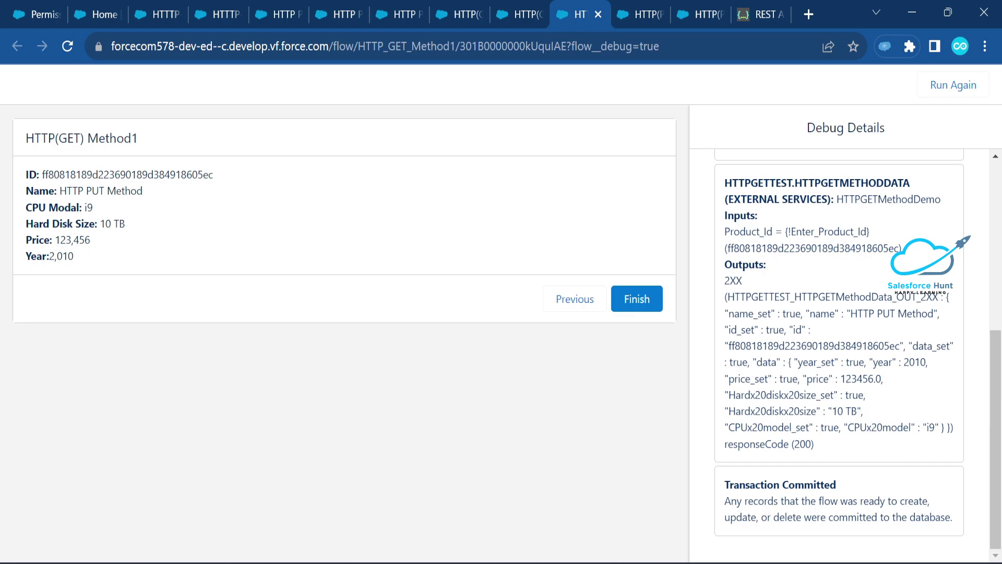
drag(59, 191, 142, 190)
drag(76, 207, 99, 259)
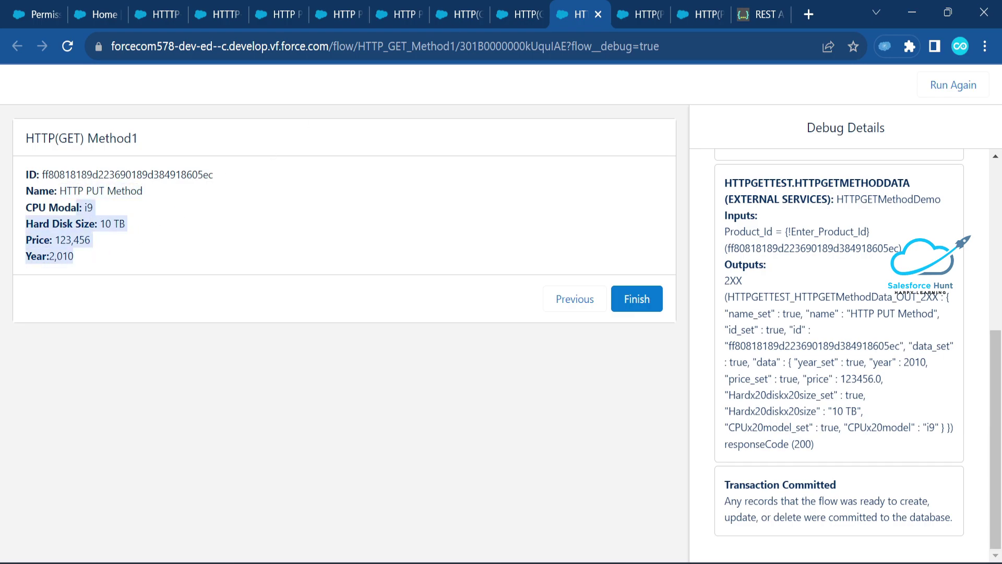
click(519, 14)
drag(57, 191, 169, 191)
drag(77, 207, 89, 254)
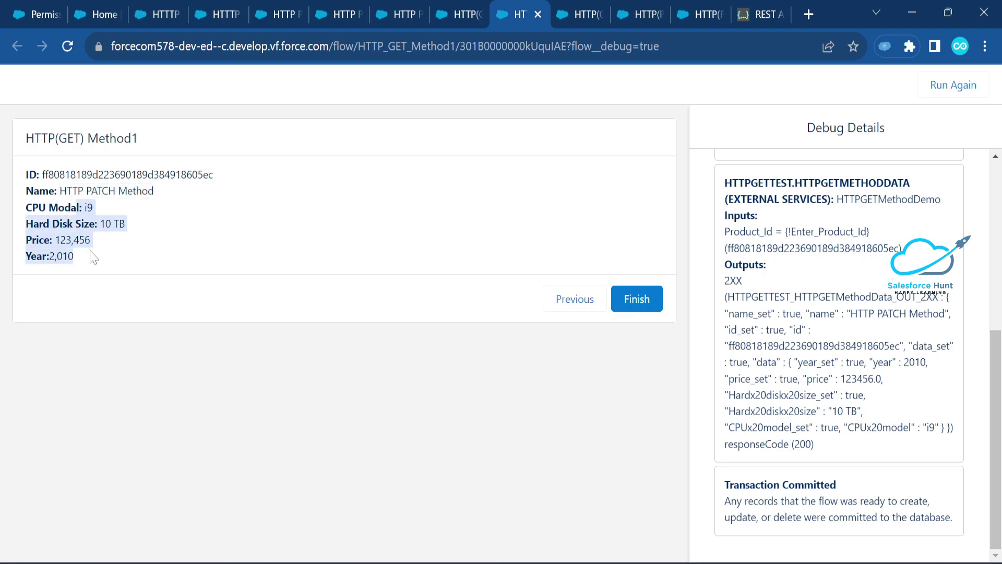
double_click(101, 191)
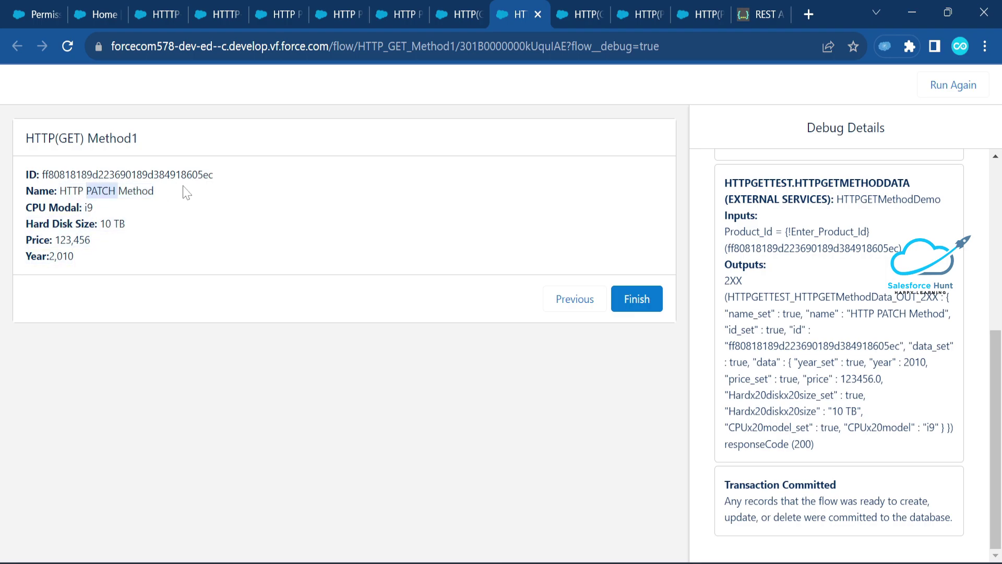
Step: Open HTTP (Delete) Flow1 from the Setup list of flows
click(277, 17)
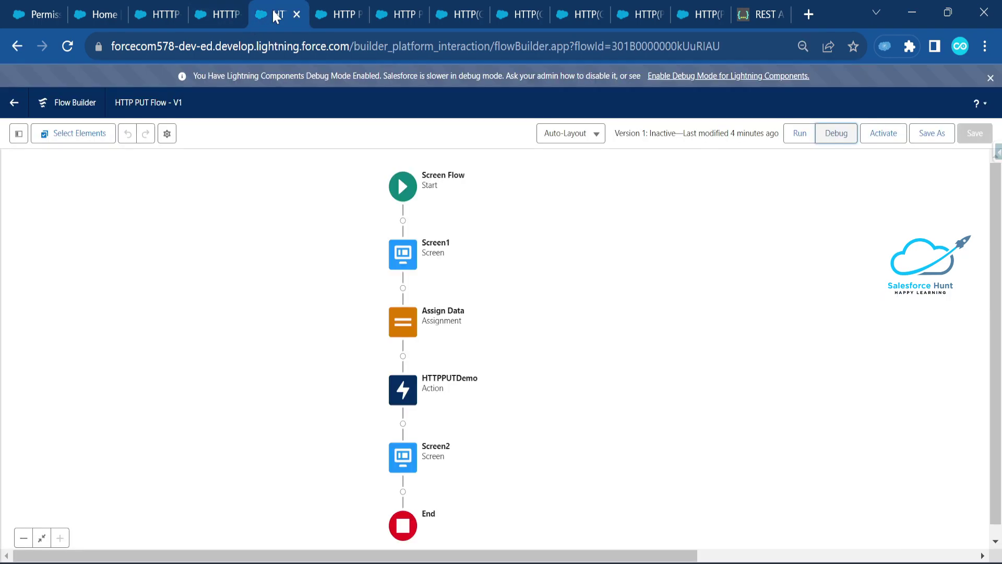
click(216, 14)
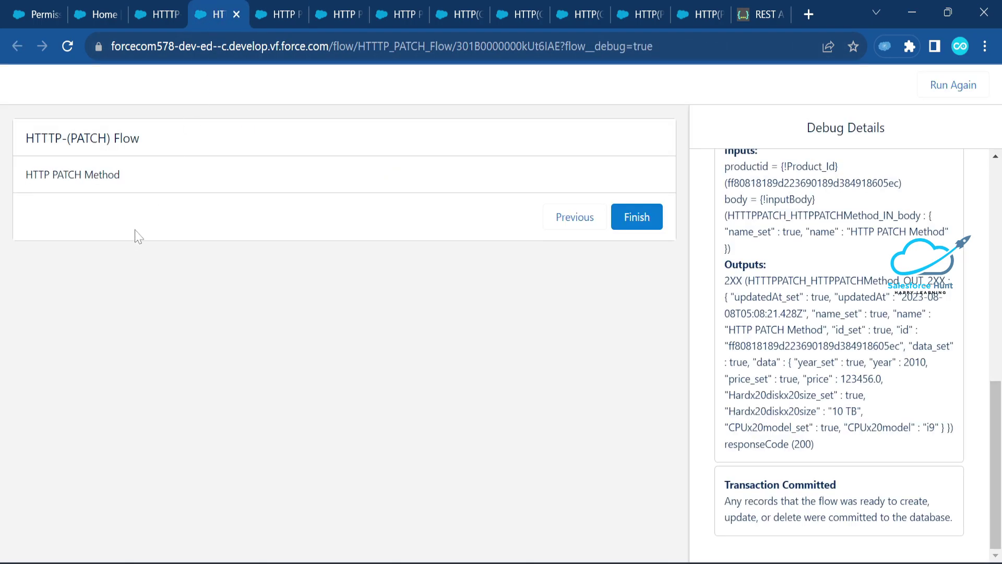
click(166, 5)
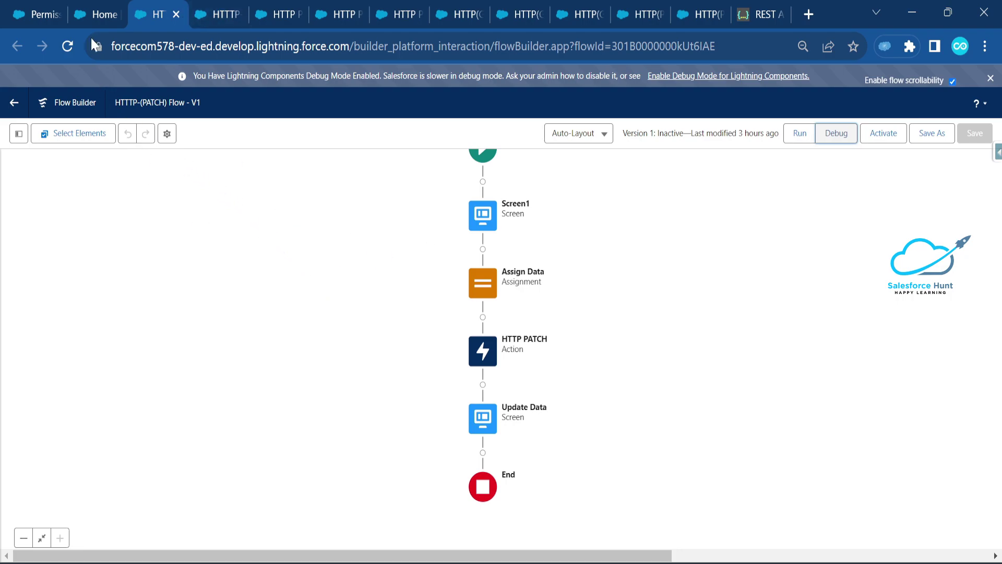
click(102, 12)
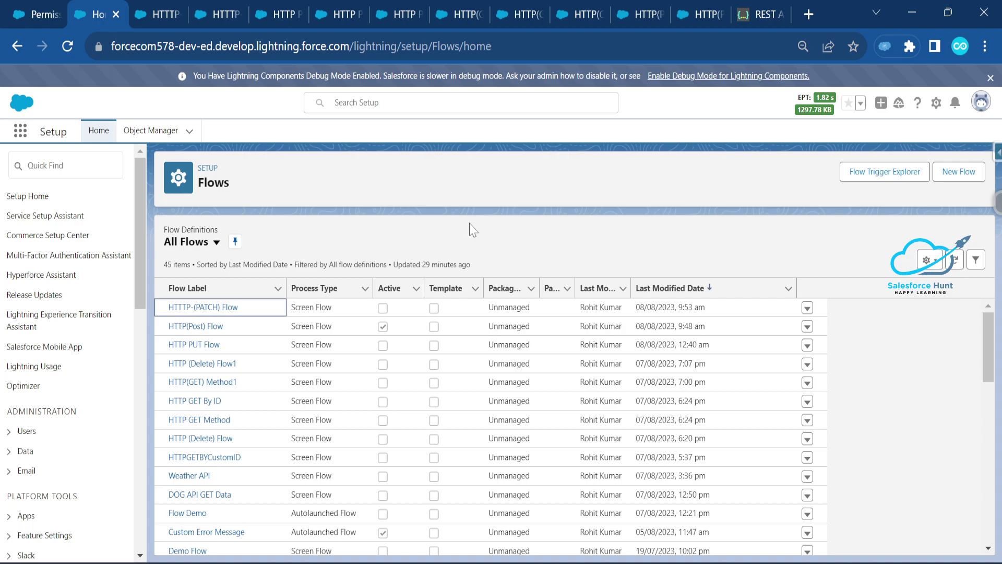
click(197, 364)
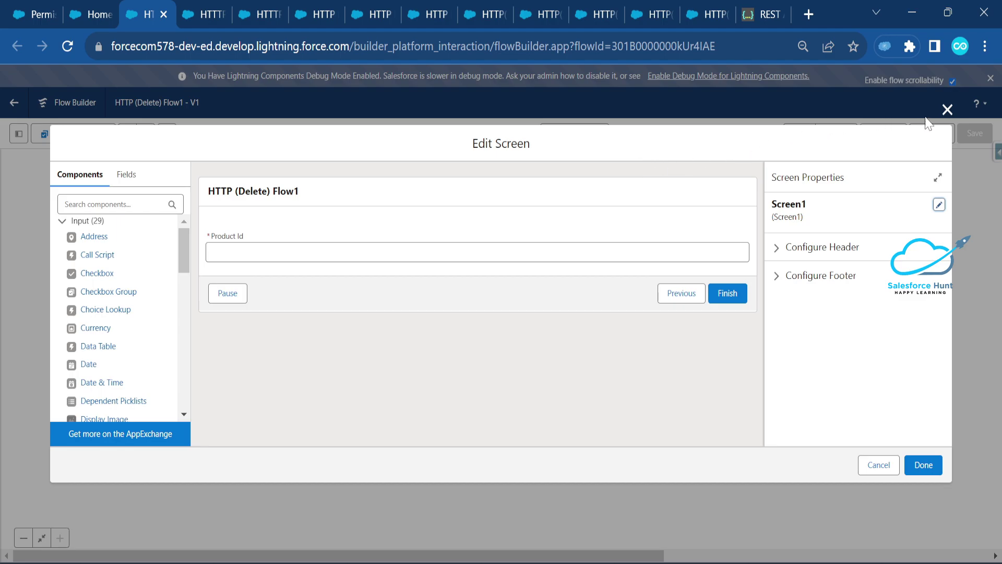
Step: Inspect the HTTP DELETE Demo action's DELETE method and URL path
click(948, 109)
double_click(515, 320)
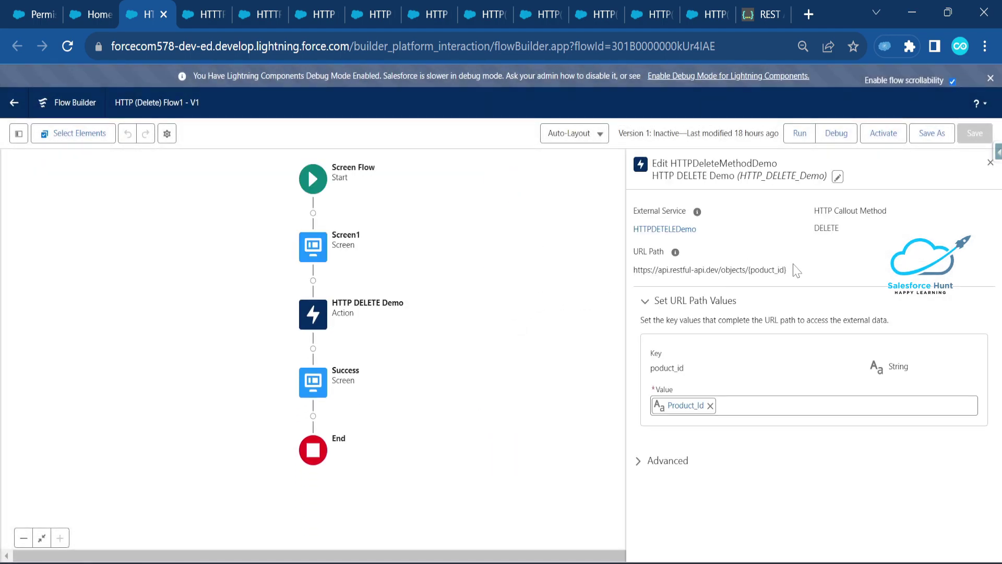
drag(813, 211, 839, 229)
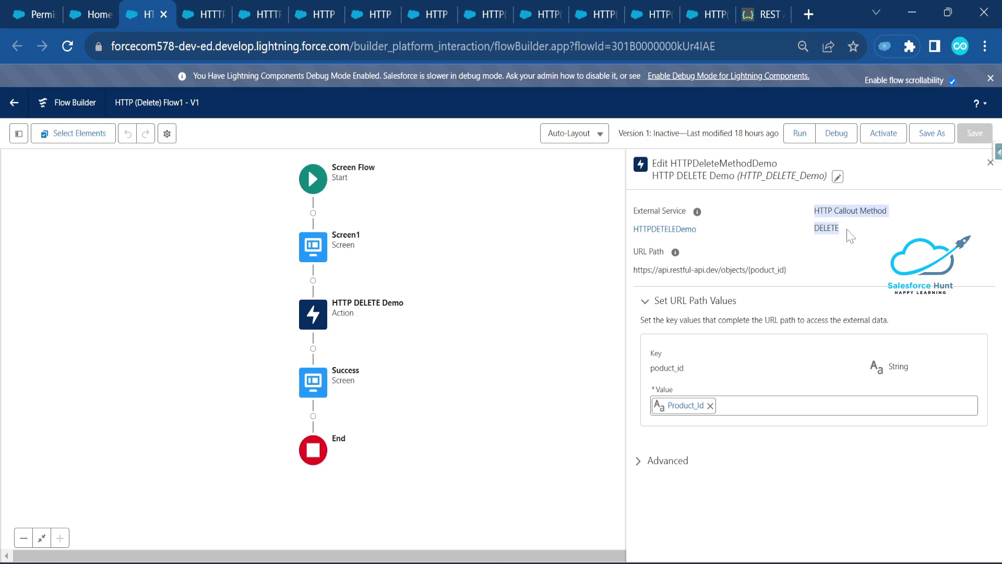
double_click(827, 228)
drag(792, 275, 615, 271)
click(783, 269)
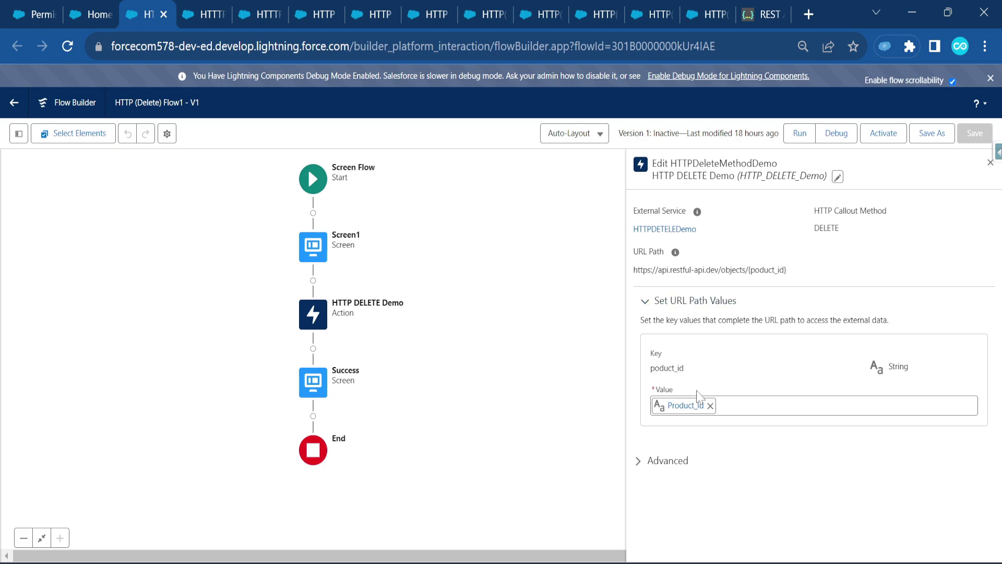
Step: Check the Success screen, then start a debug run of HTTP (Delete) Flow1
double_click(309, 387)
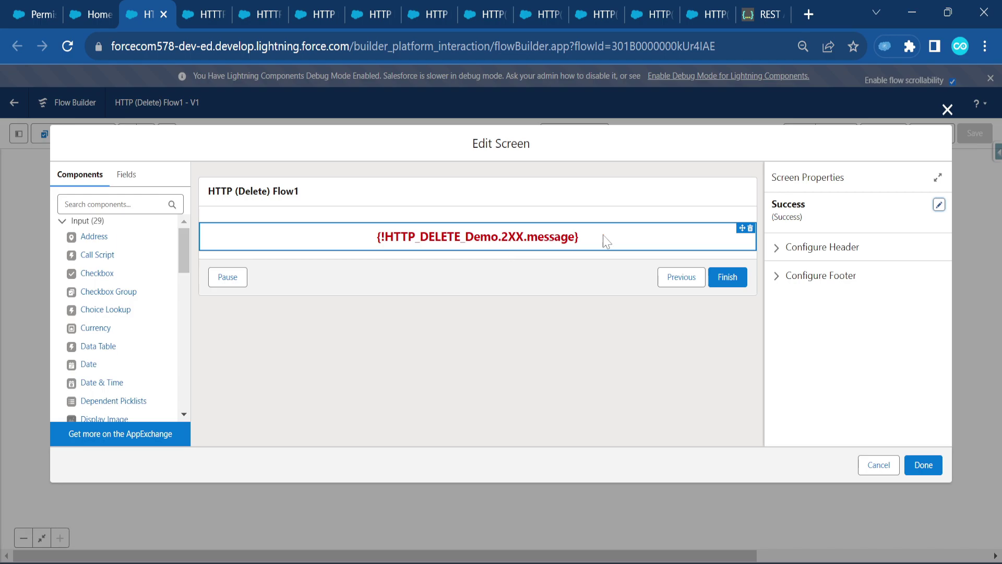
click(947, 110)
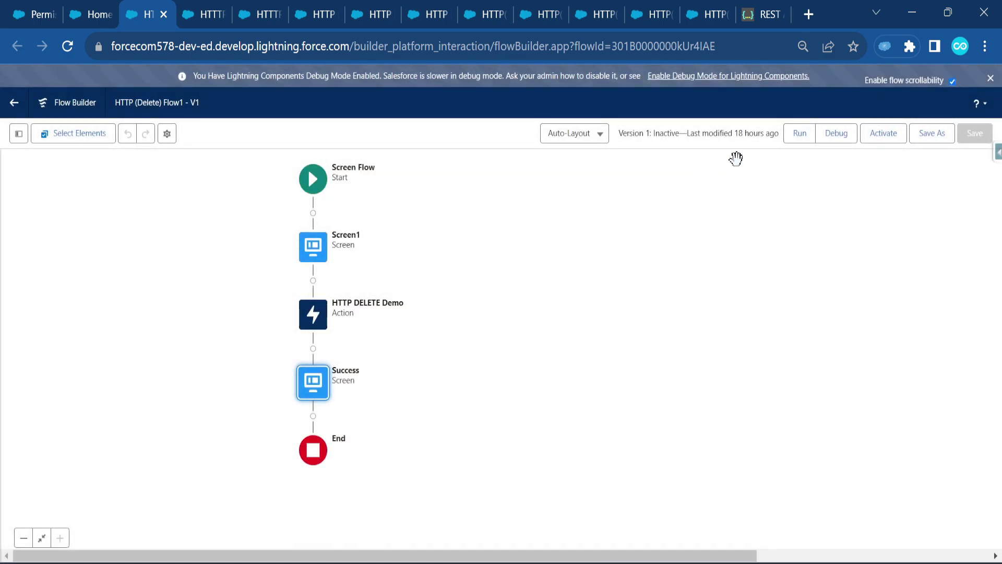
click(845, 133)
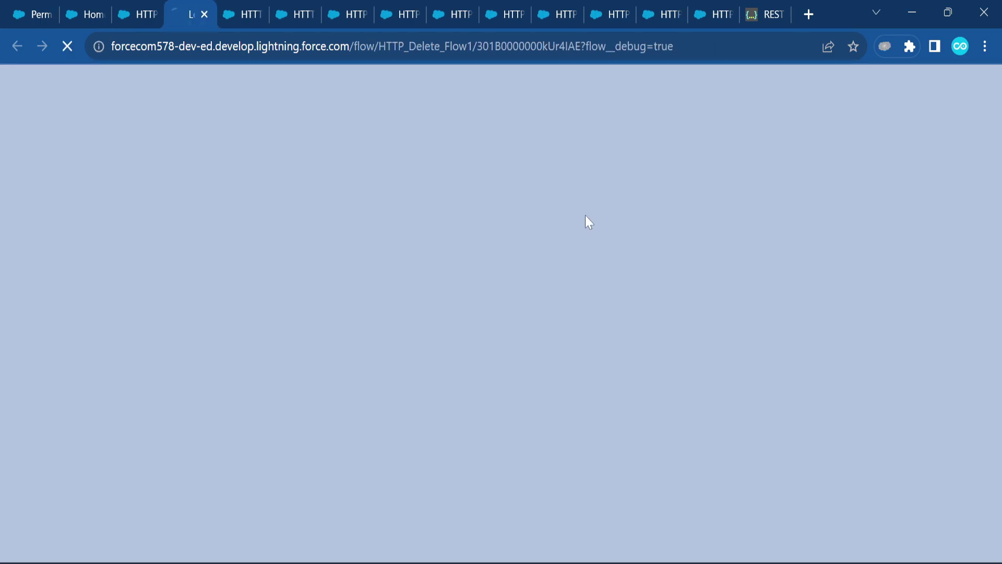
Step: Run the delete flow on product ff80818189d223690189d384918605ec, picked from saved IDs
click(576, 11)
double_click(127, 175)
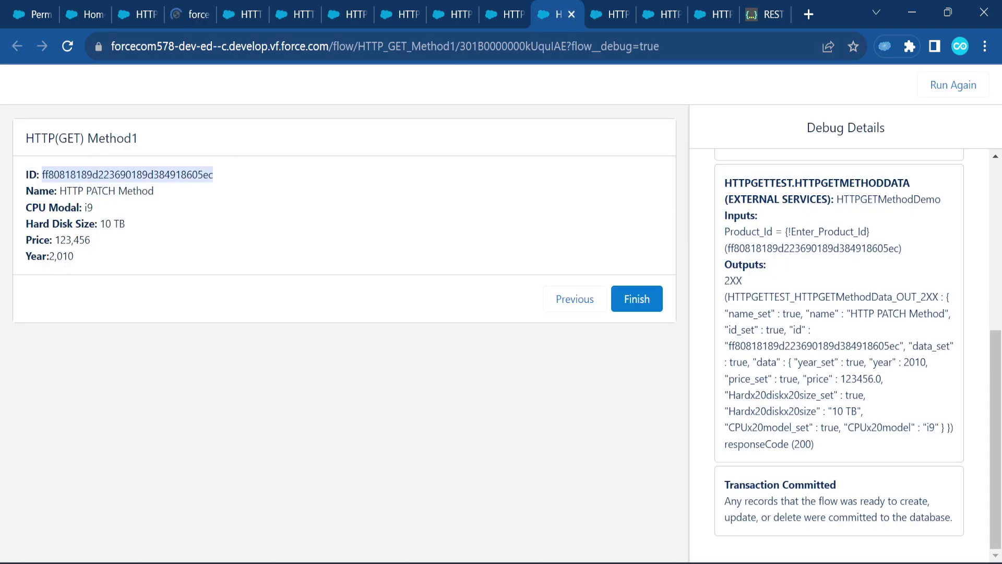
click(178, 12)
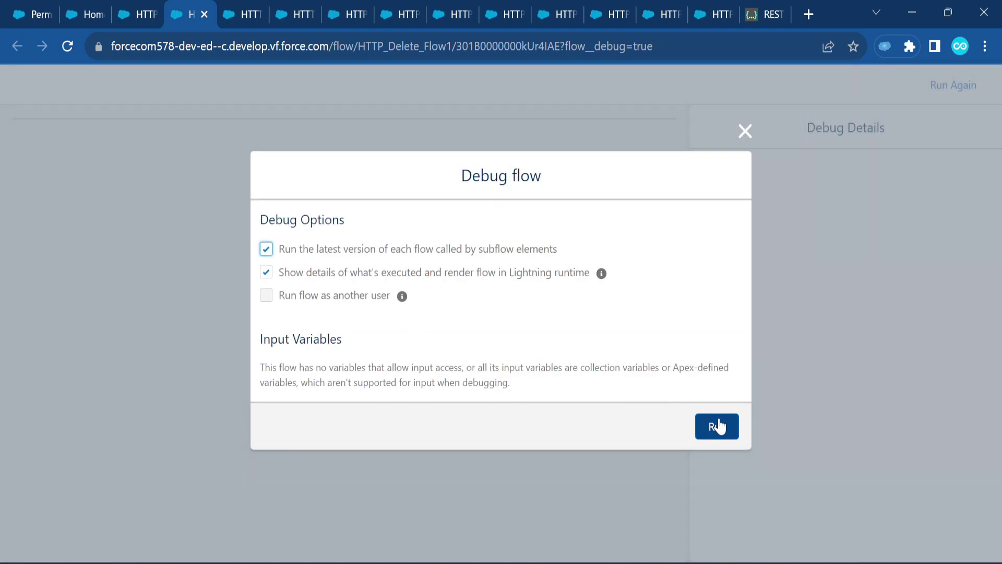
click(717, 427)
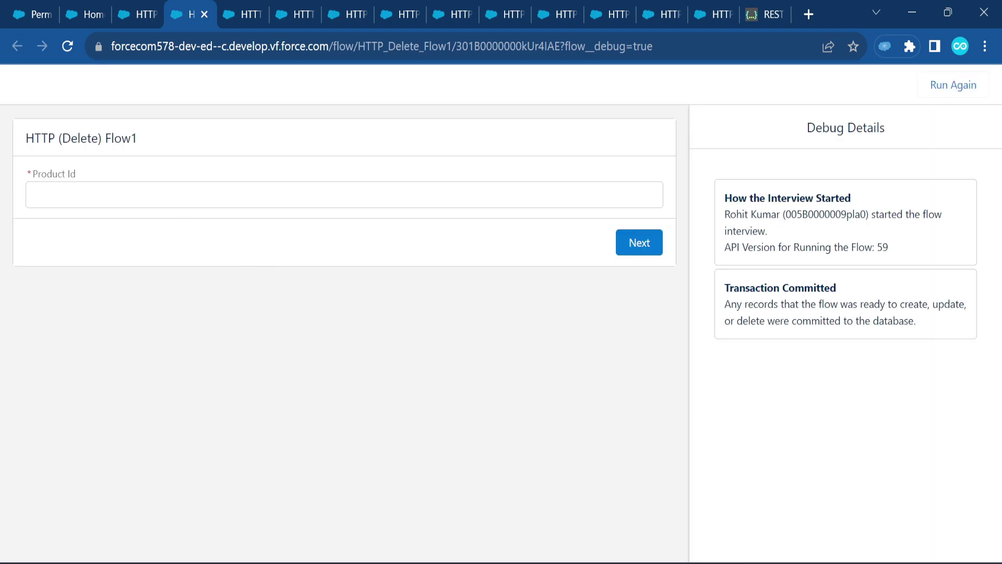
click(184, 195)
click(297, 233)
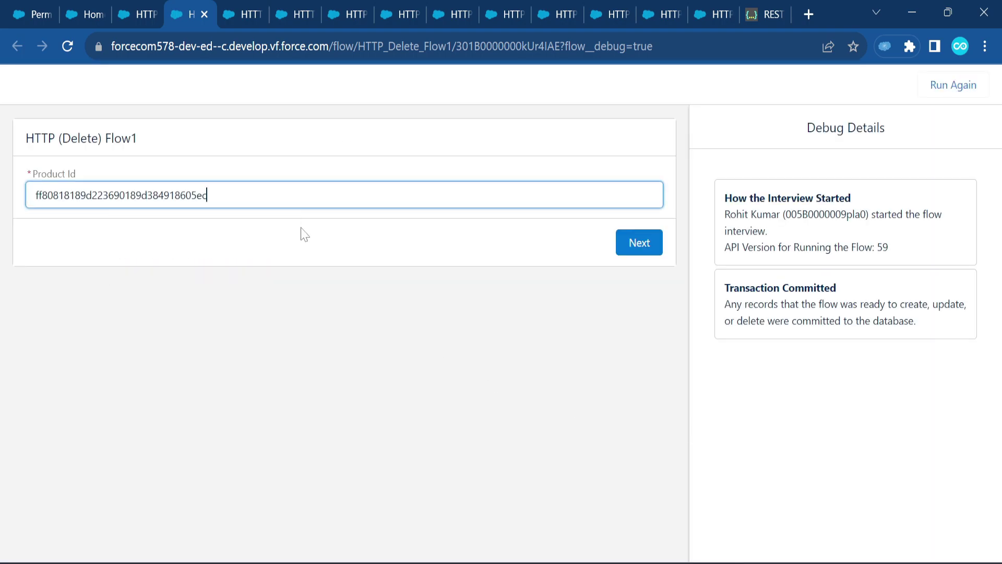
click(644, 246)
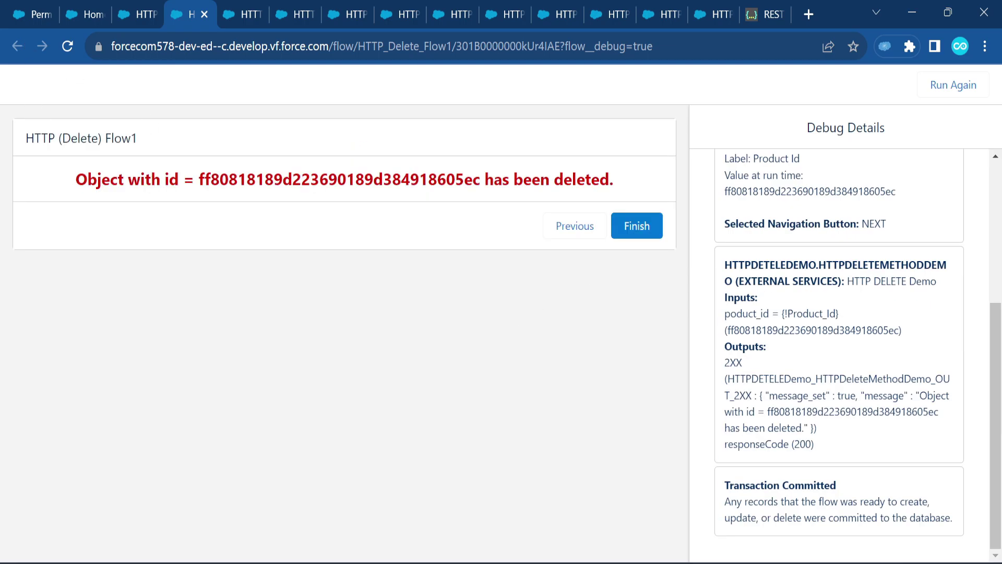
Step: Read the confirmation that the object was deleted, then return to the GET results
drag(76, 179, 184, 179)
double_click(340, 179)
drag(510, 179, 514, 179)
click(549, 12)
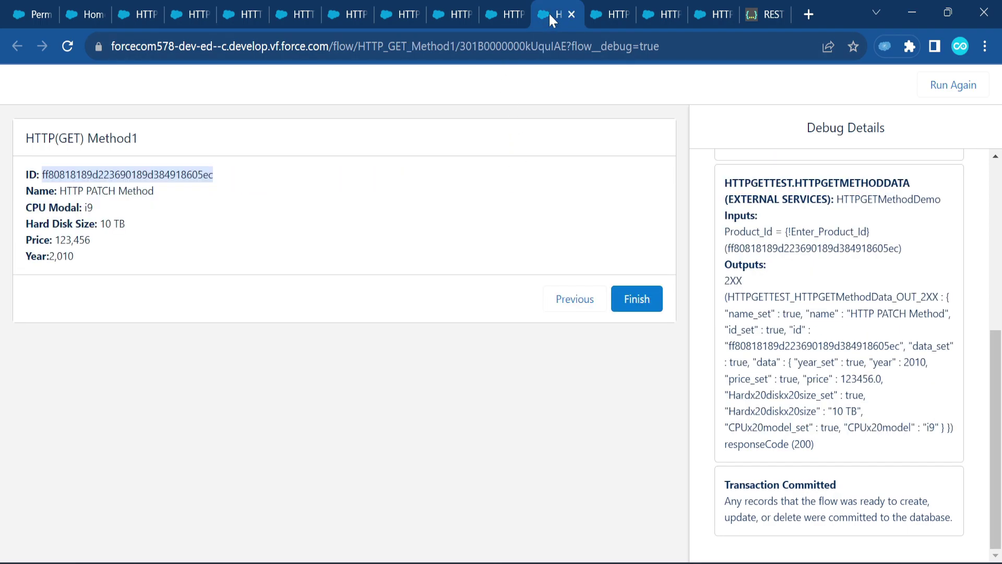
Step: Debug-run HTTP(GET) Method1 with the deleted product's ID
click(514, 11)
click(832, 135)
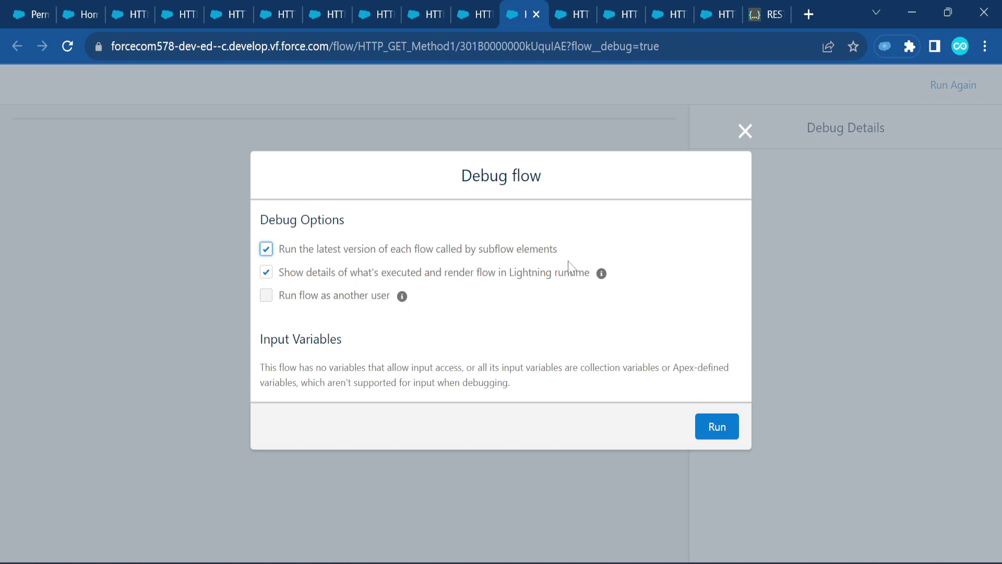
click(719, 426)
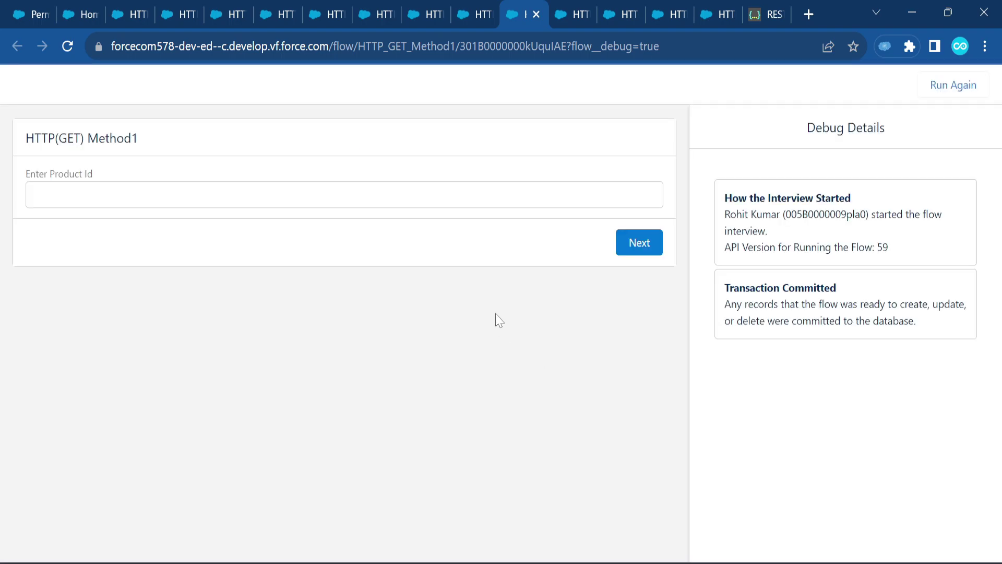
click(120, 195)
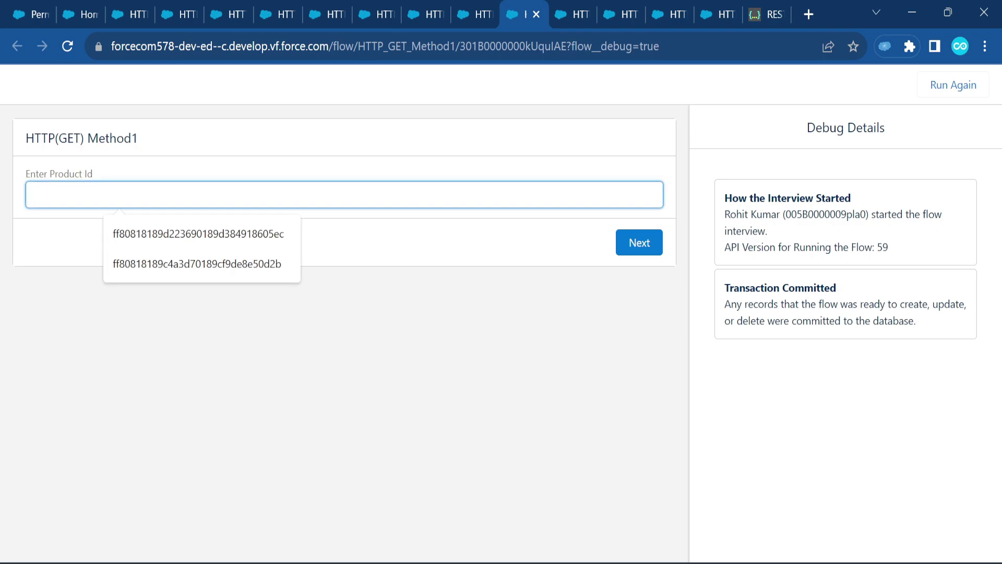
click(172, 233)
click(631, 246)
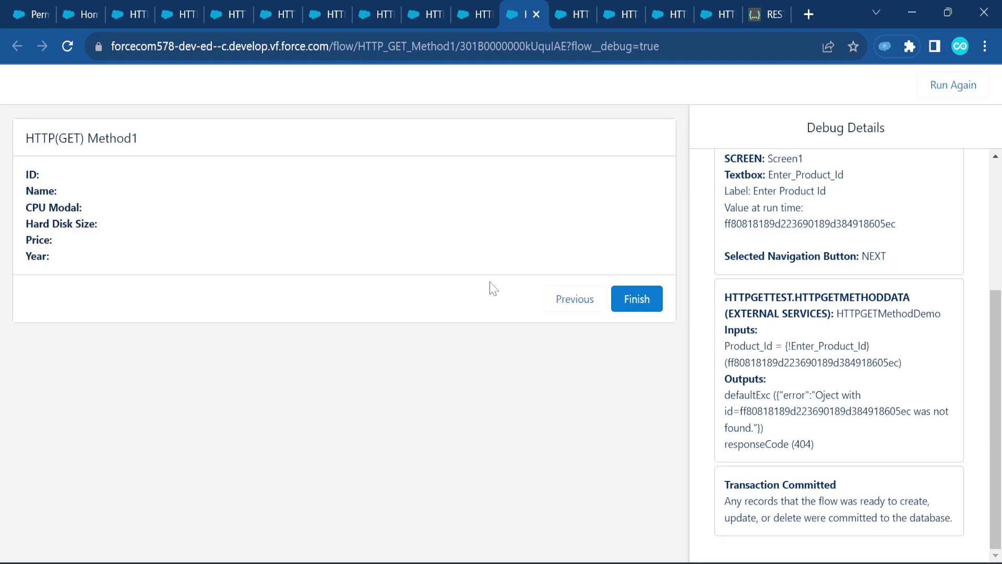
Step: Verify empty fields, object-not-found error and responseCode 404, then return to the Flows list
drag(24, 175, 67, 265)
click(140, 230)
drag(812, 395, 861, 395)
drag(752, 410, 858, 411)
drag(785, 428, 727, 427)
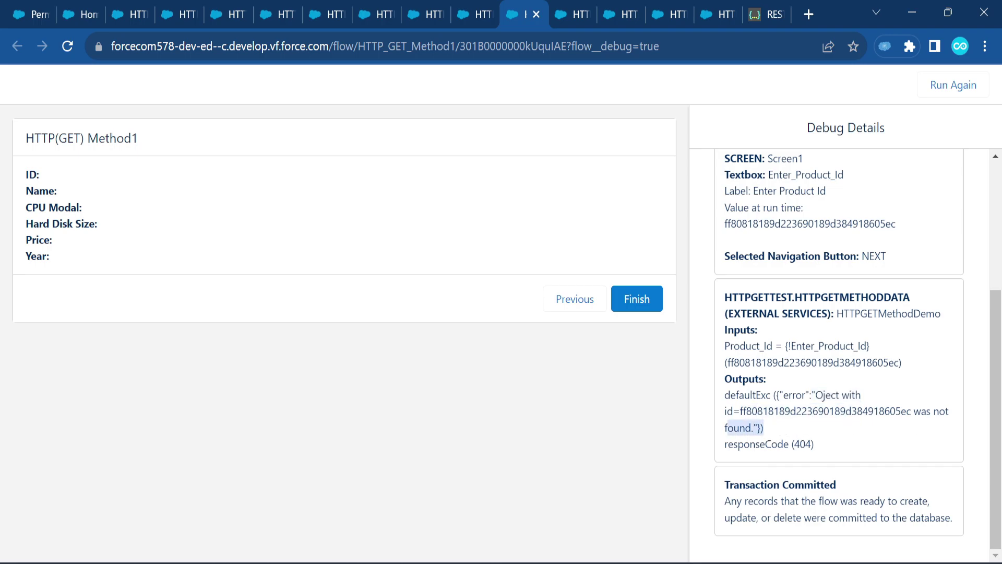
double_click(803, 444)
drag(839, 448, 725, 444)
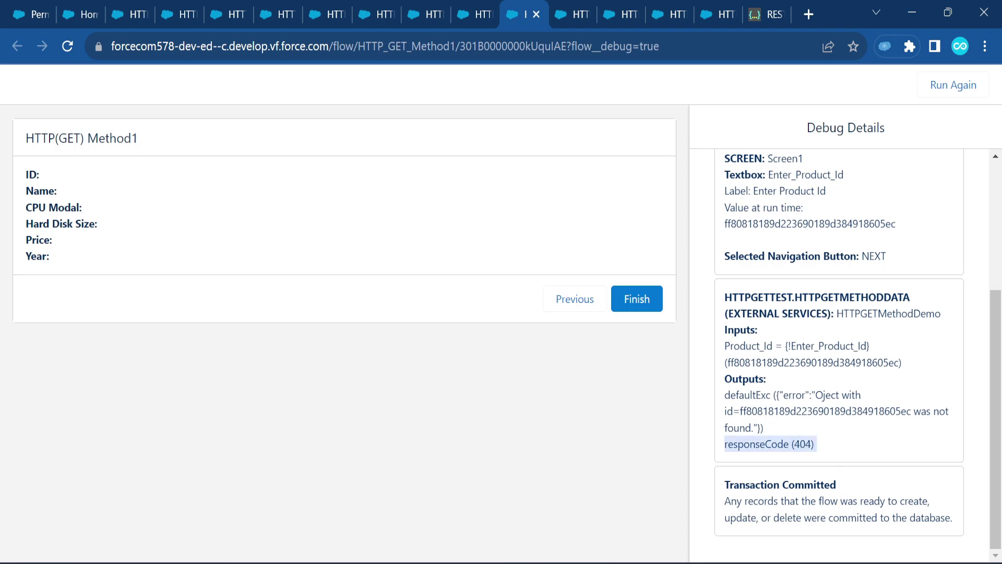
click(839, 449)
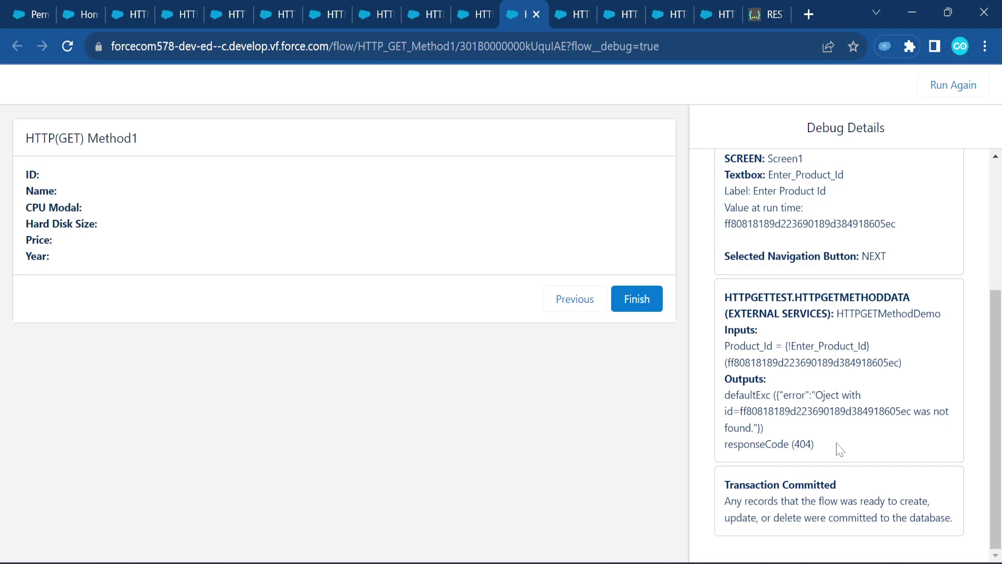
click(130, 13)
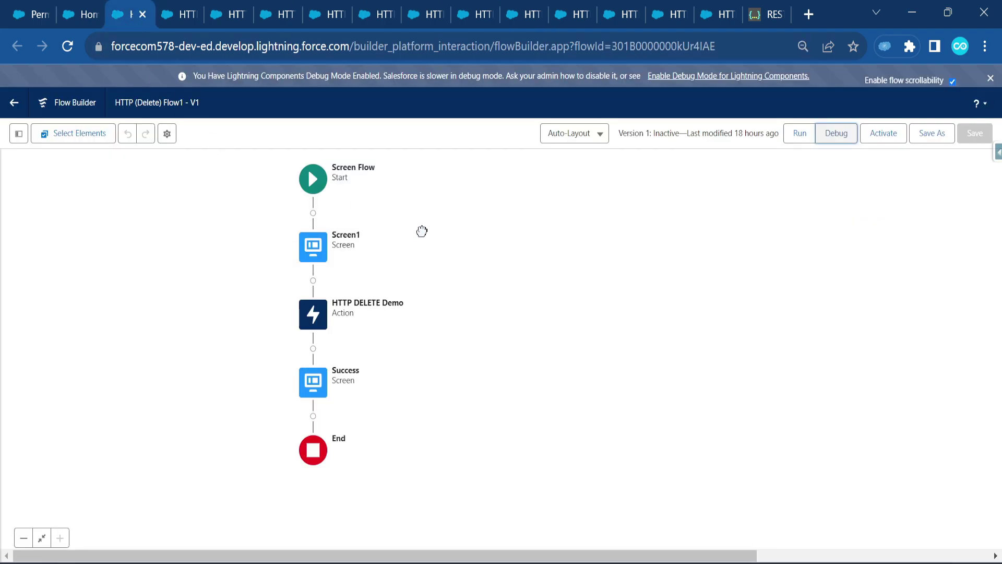
click(87, 17)
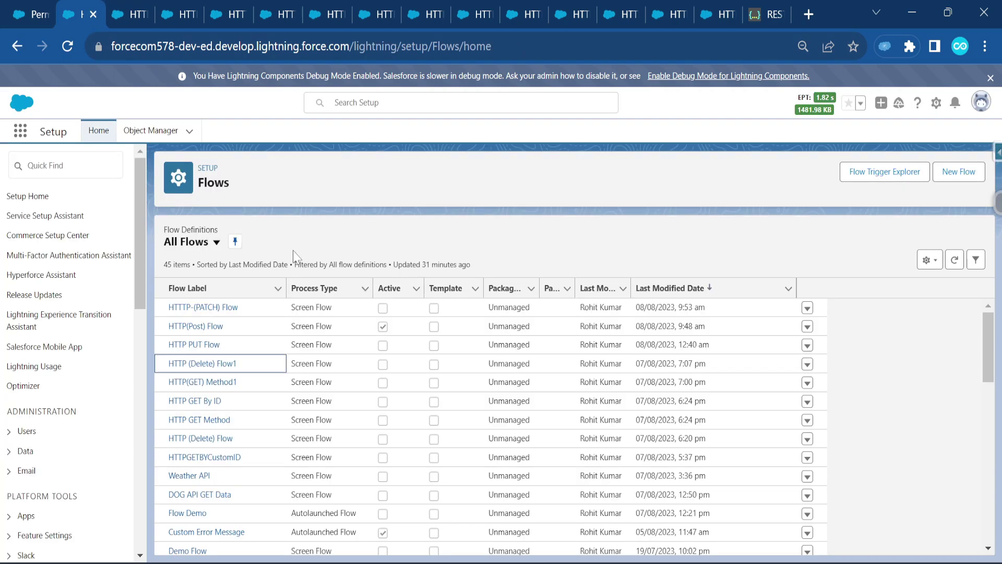